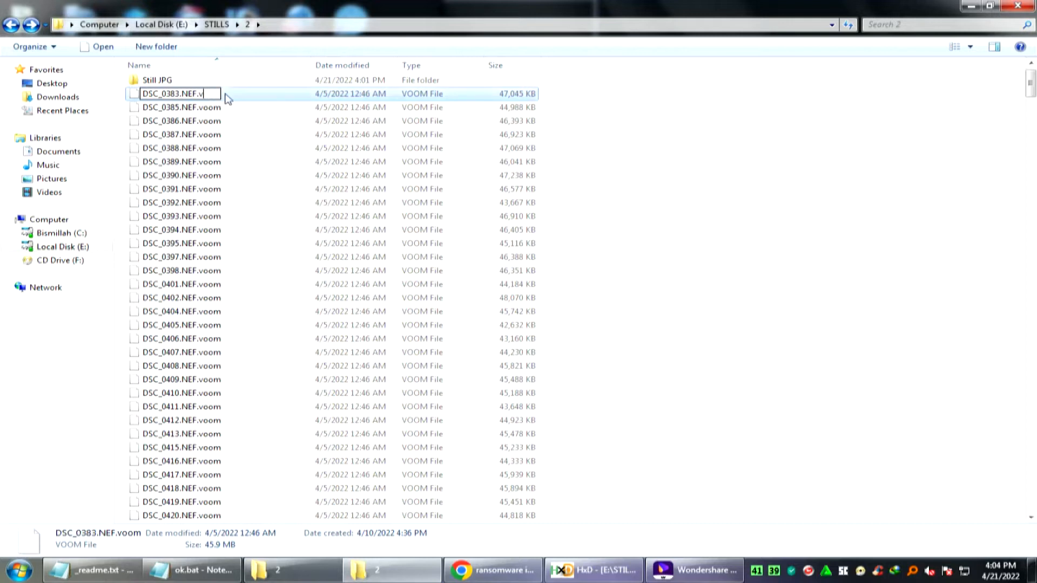
- Rename DSC_0383.NEF.voom to DSC_0383.NEF, accepting the extension change, and try viewing it with ACDSee Pro 5
left_click(753, 158)
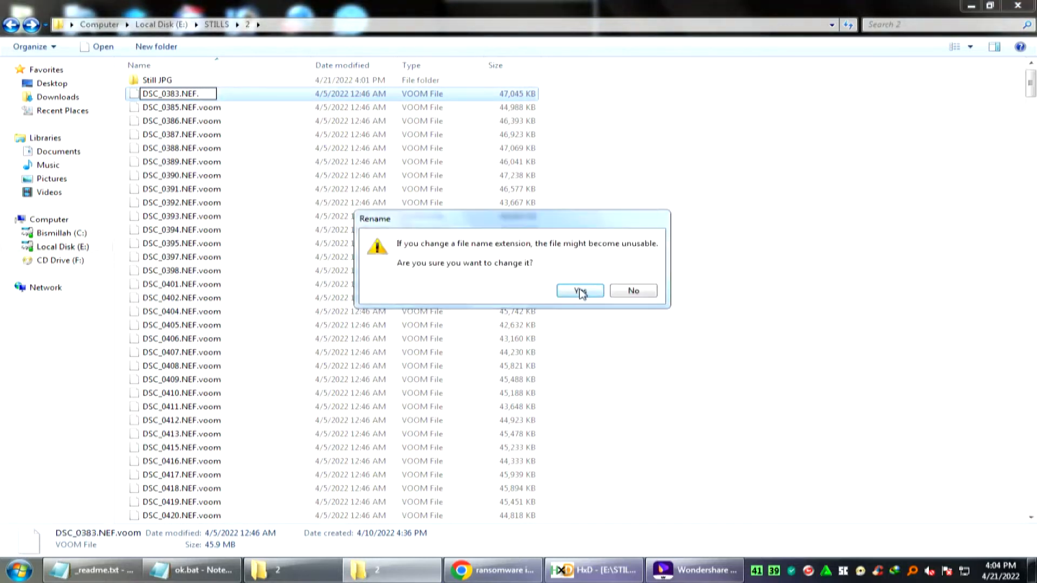
left_click(582, 290)
right_click(165, 97)
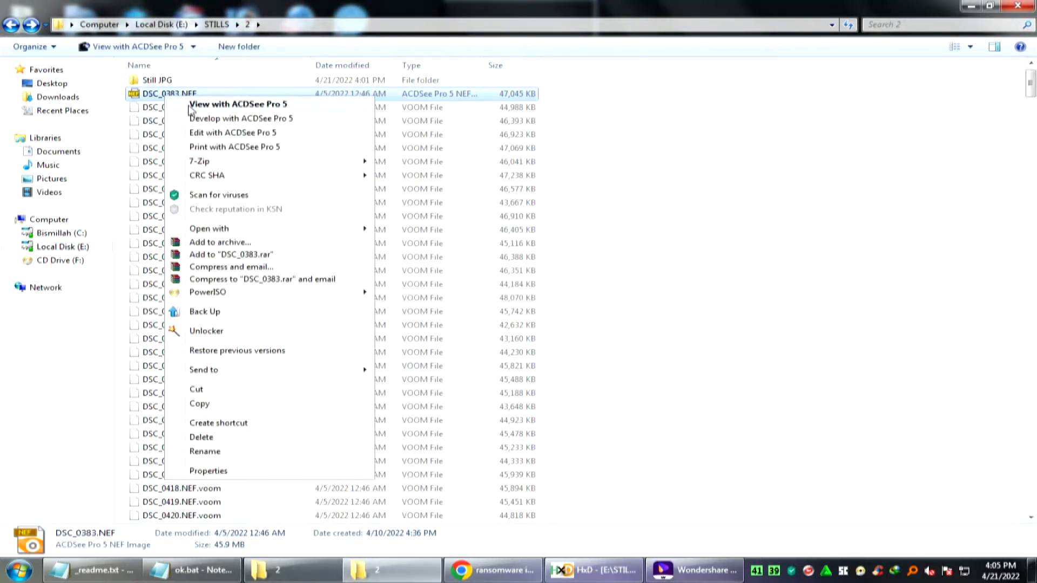
left_click(185, 104)
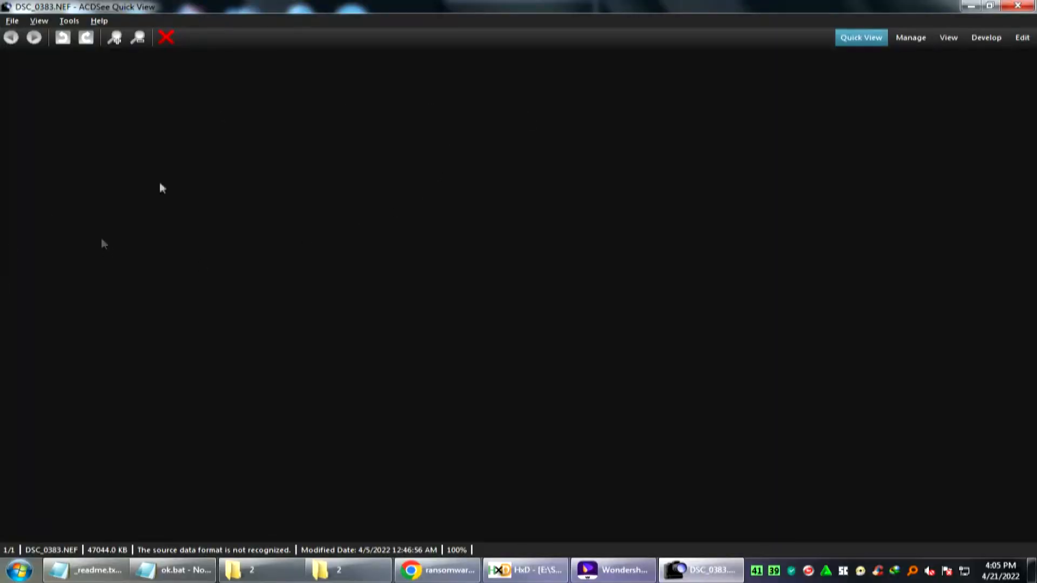
left_click(1017, 7)
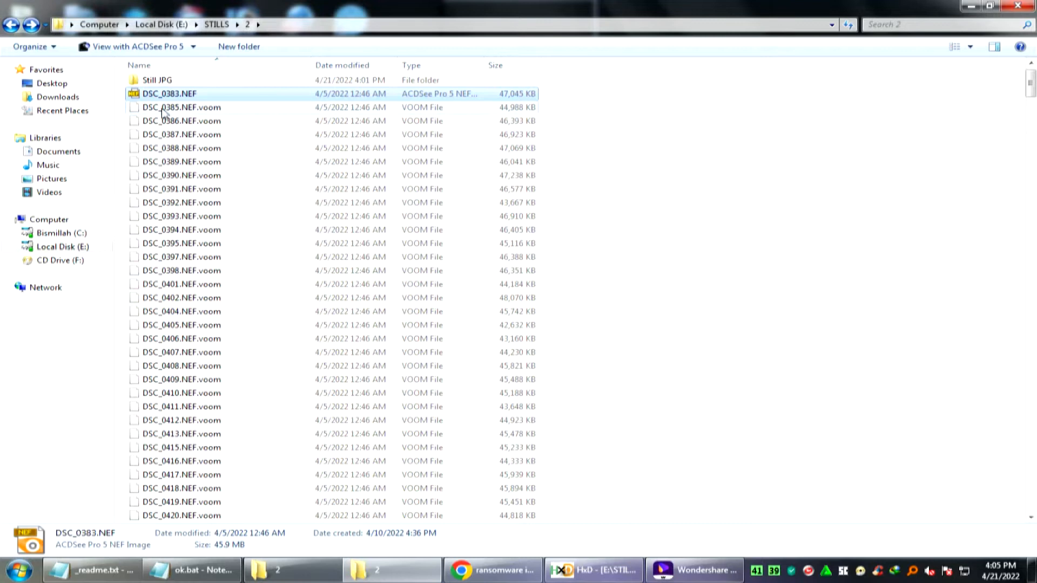
- Switch to the _readme.txt ransom note in Notepad and examine its whole text, including the personal ID
left_click(92, 570)
double_click(300, 241)
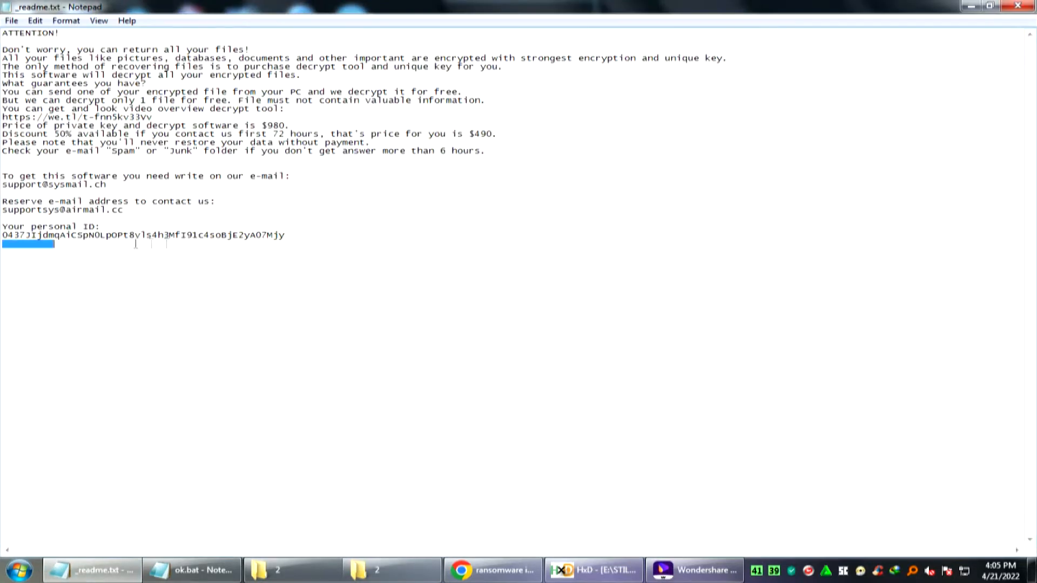
left_click_drag(287, 236, 7, 24)
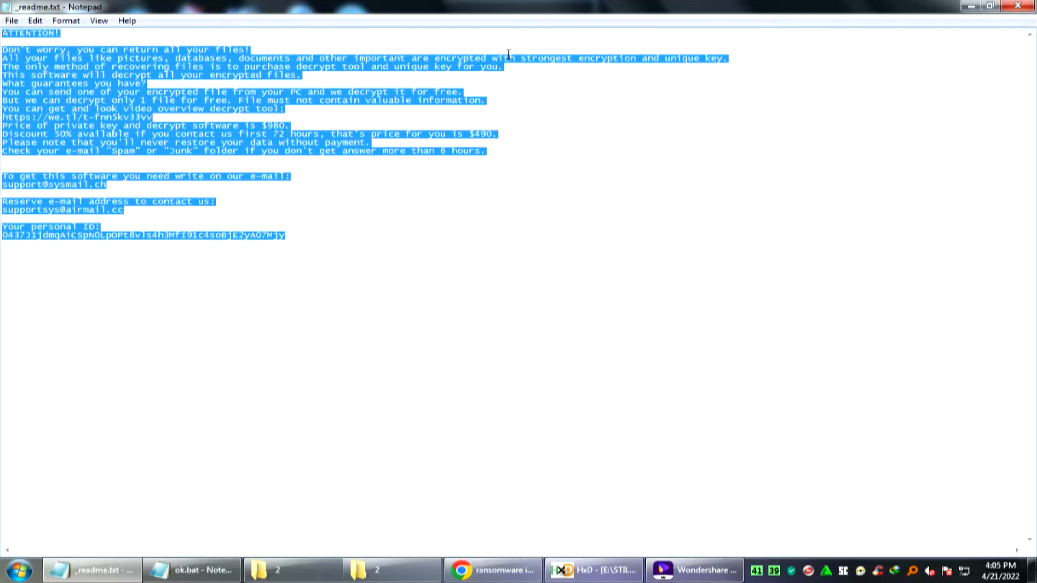
left_click(970, 5)
- Switch to HxD, close DSC_0382.NEF and load DSC_0383.NEF from the STILLS\2 folder in its place
left_click(20, 570)
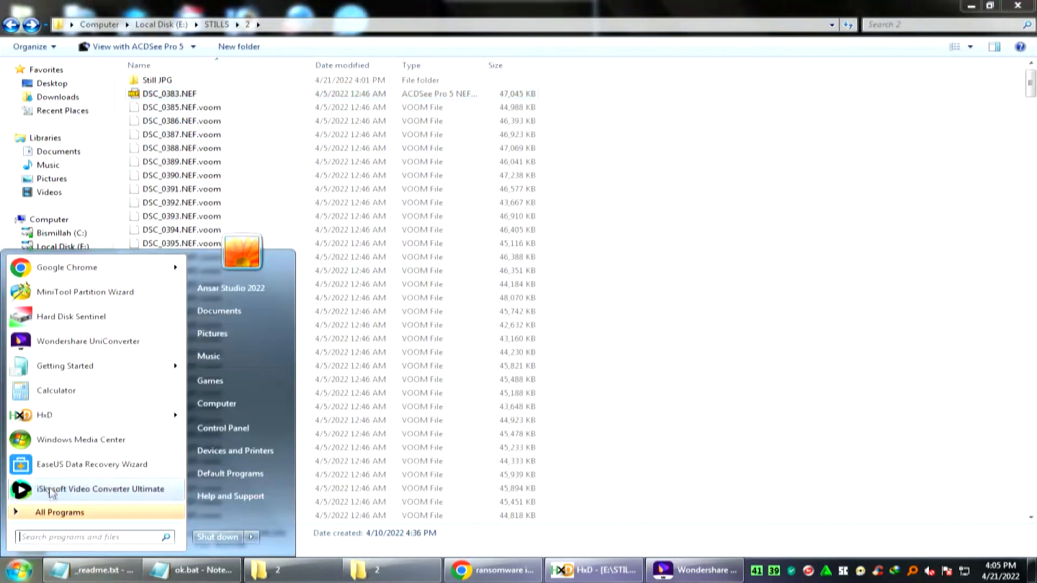
left_click(54, 414)
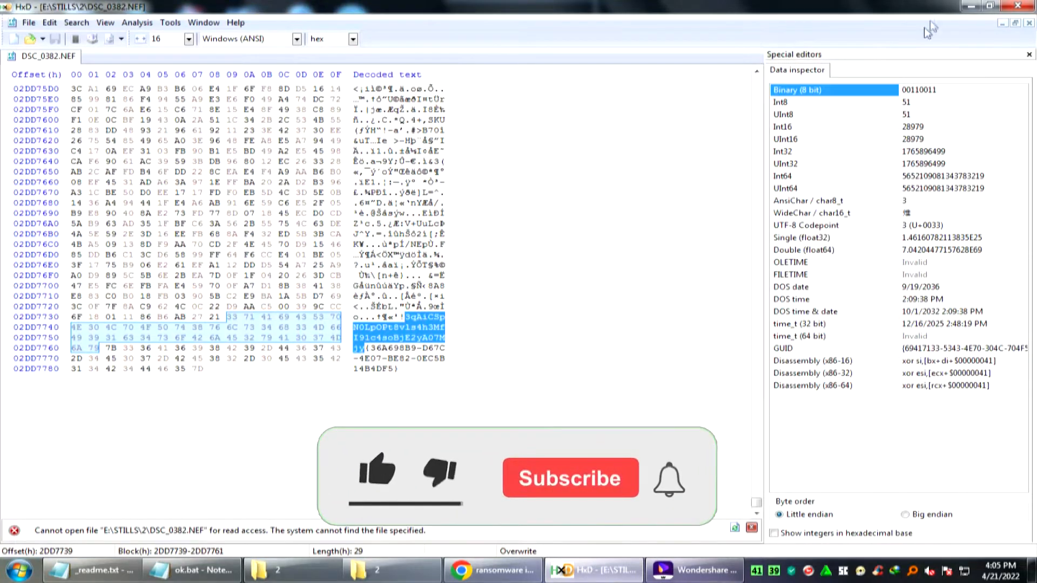
left_click(1029, 24)
left_click_drag(460, 7, 537, 172)
left_click_drag(179, 96, 368, 263)
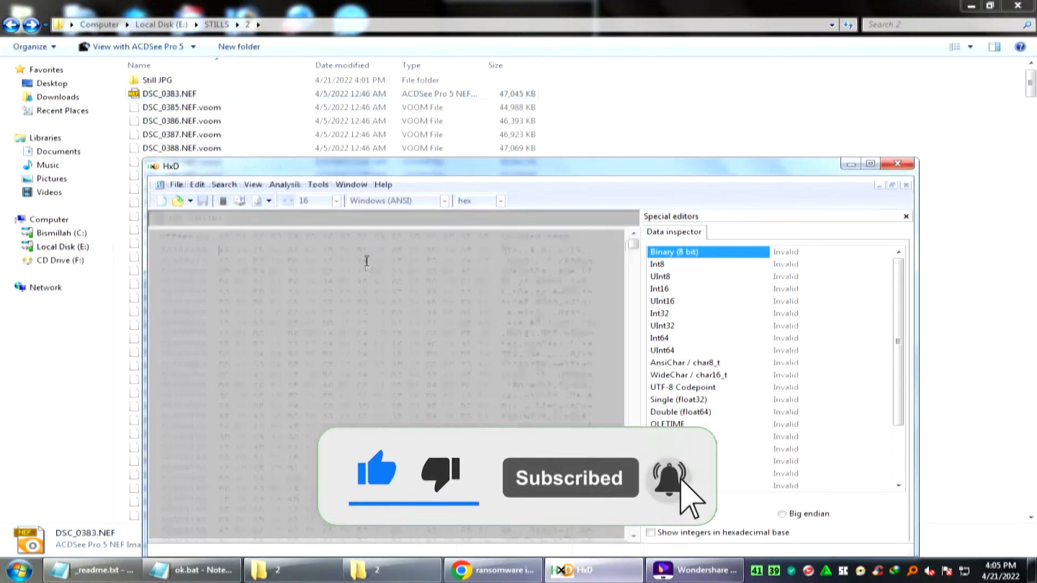
double_click(840, 160)
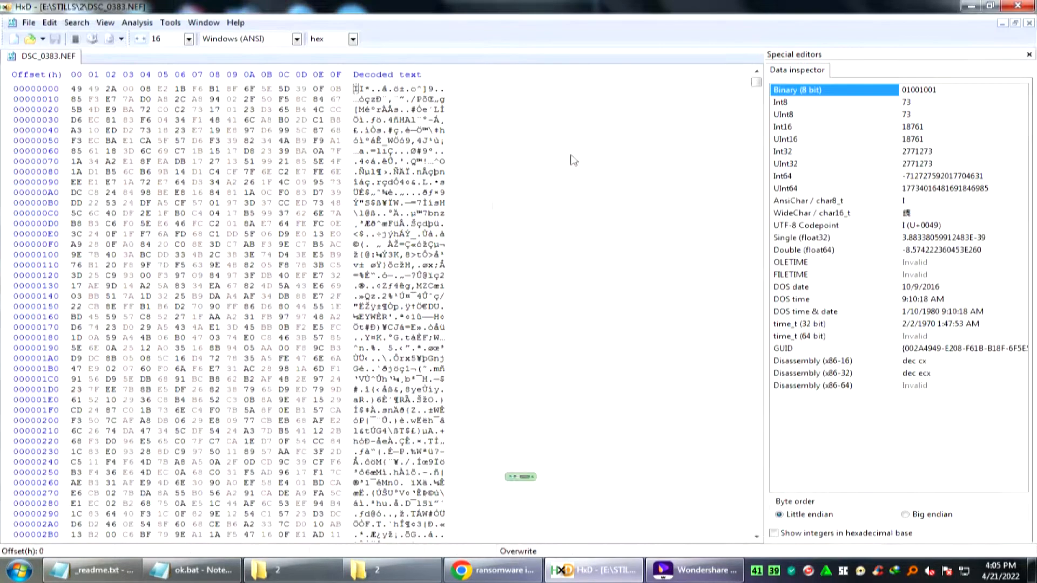
- Copy the decoded ID string at the end of DSC_0383.NEF, up to the opening brace
left_click_drag(756, 88, 750, 532)
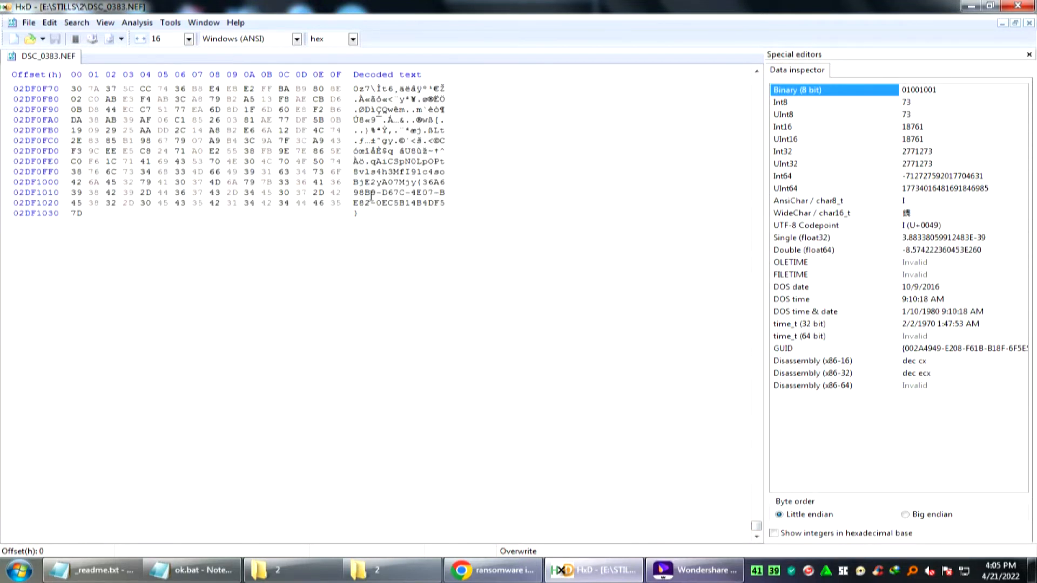
scroll(365, 219, "up", 1)
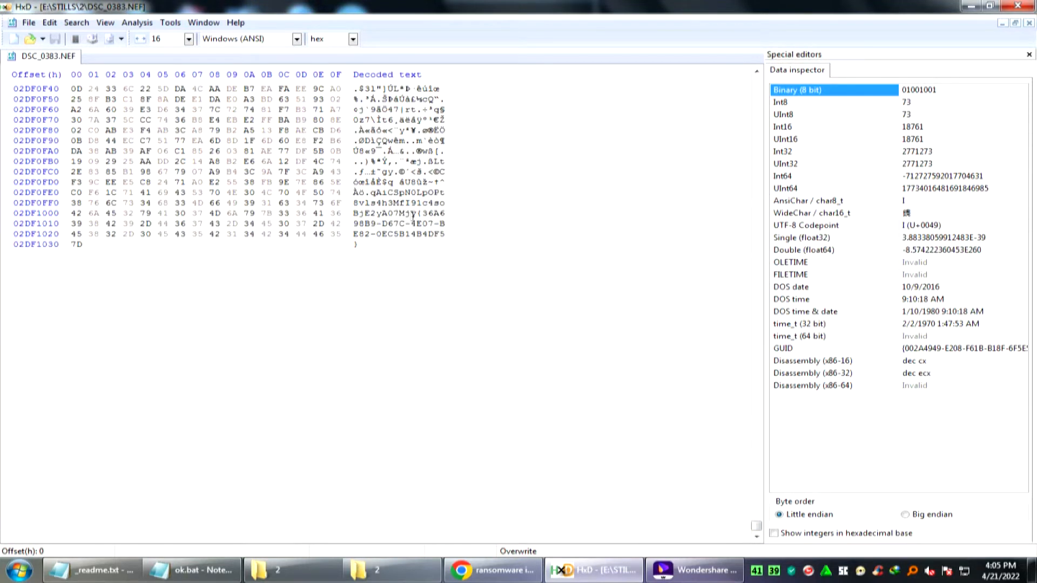
left_click_drag(420, 213, 371, 193)
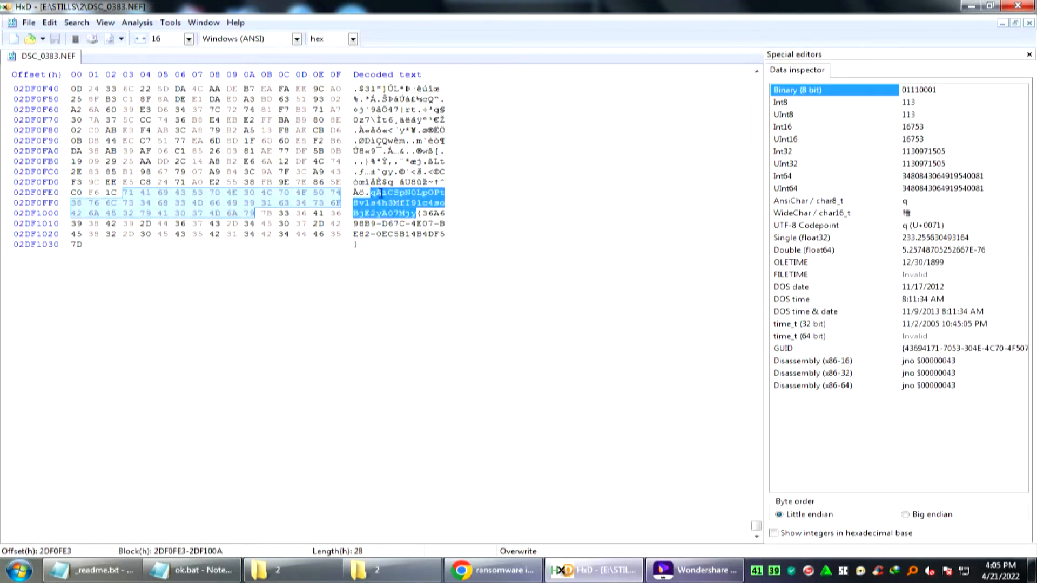
right_click(380, 193)
left_click(410, 226)
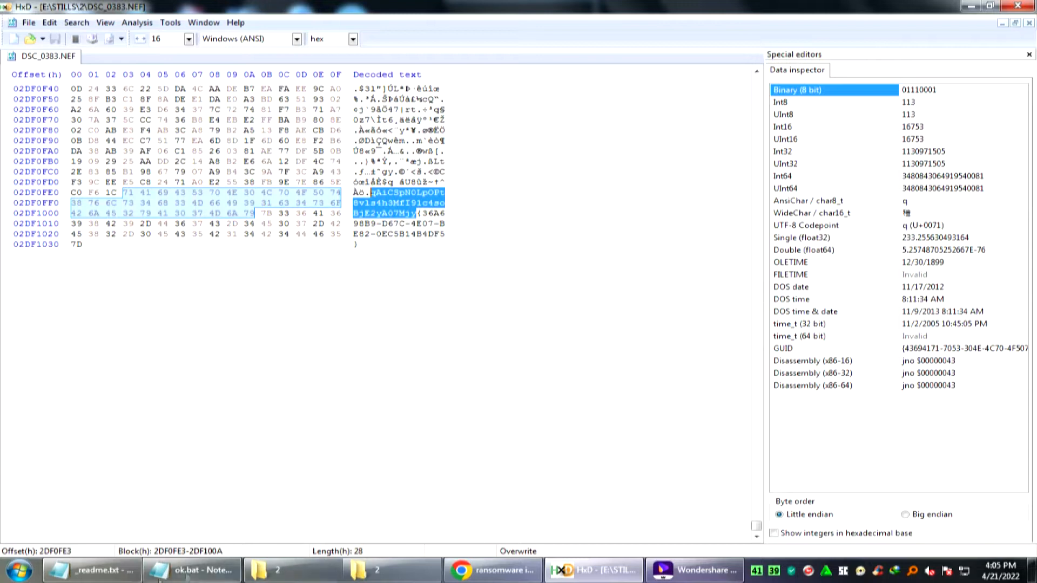
- Paste the copied string on the line below the personal ID in _readme.txt, aligned for comparison, and highlight the matching parts
left_click(92, 571)
left_click(286, 240)
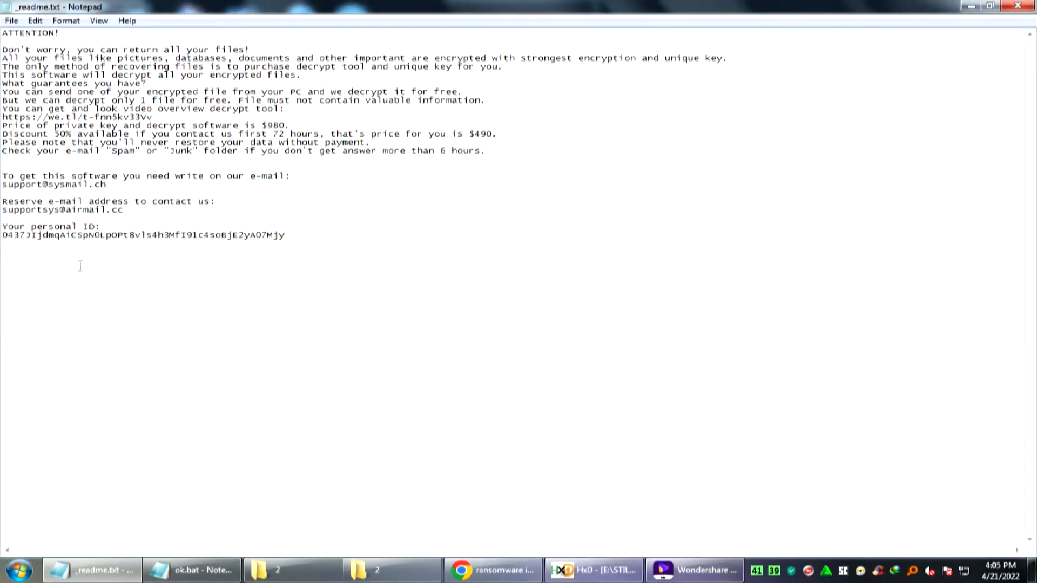
right_click(71, 250)
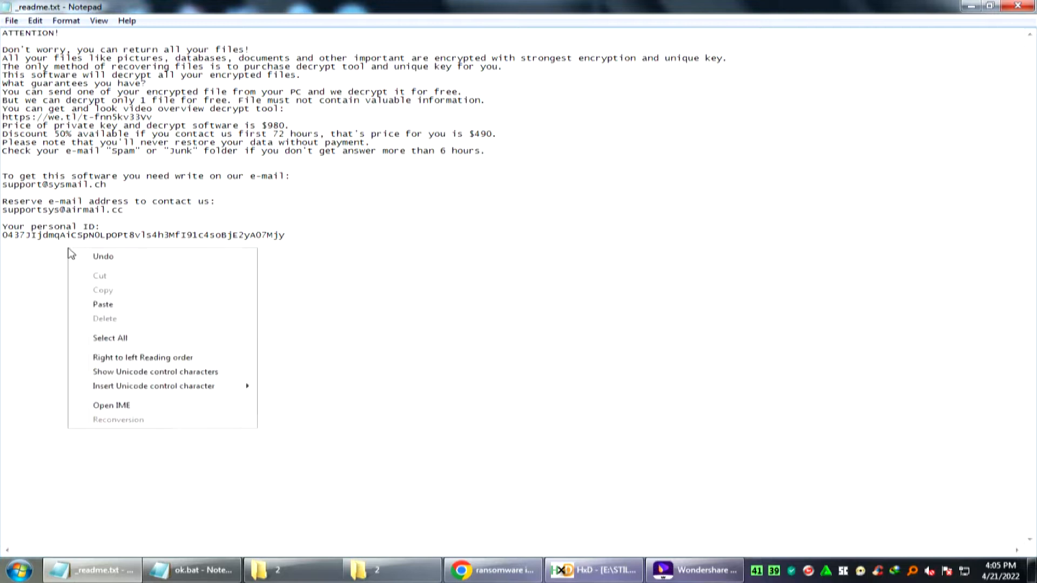
left_click(104, 304)
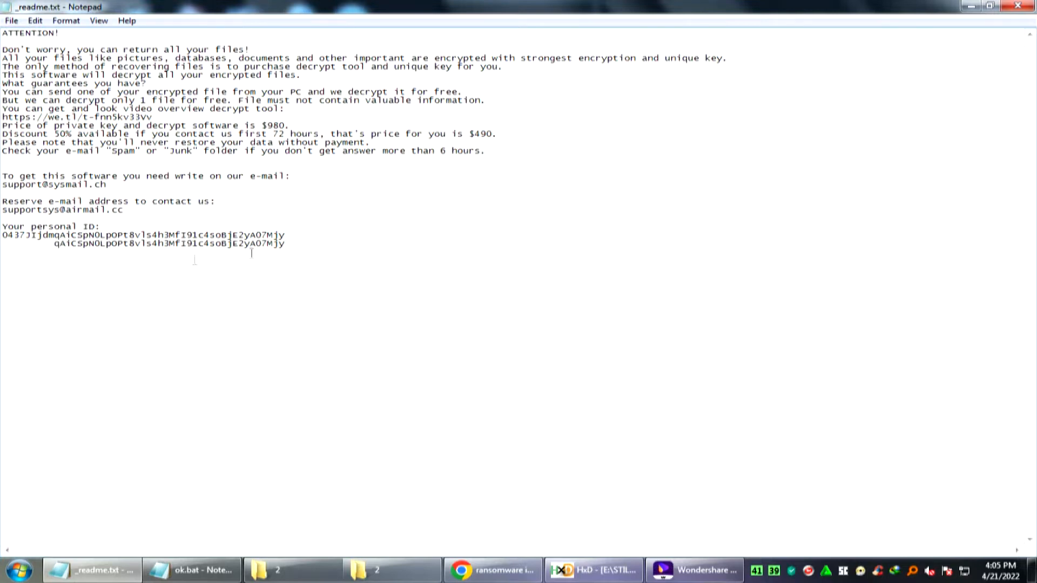
left_click_drag(293, 242, 72, 237)
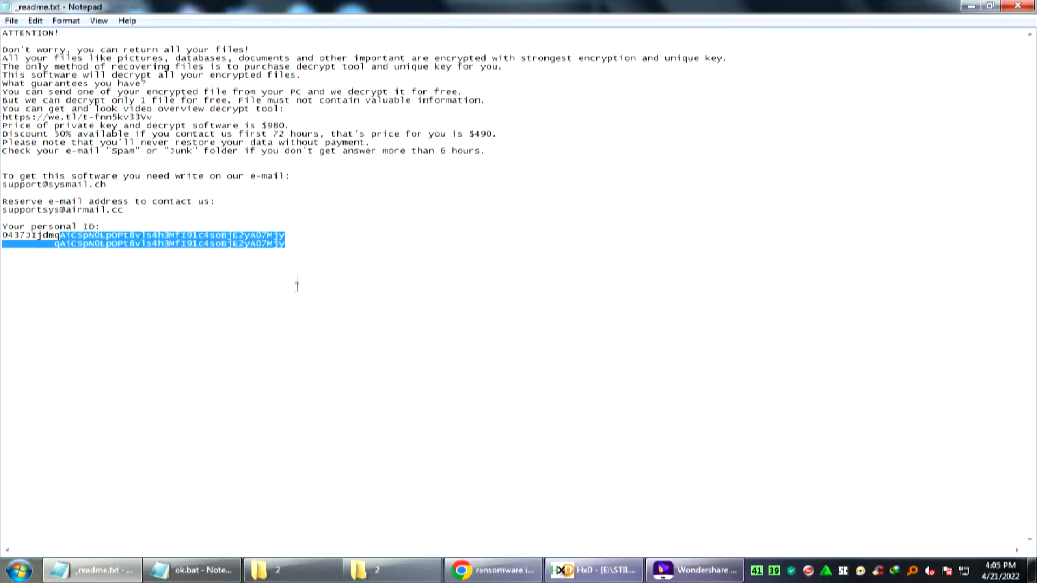
left_click(971, 6)
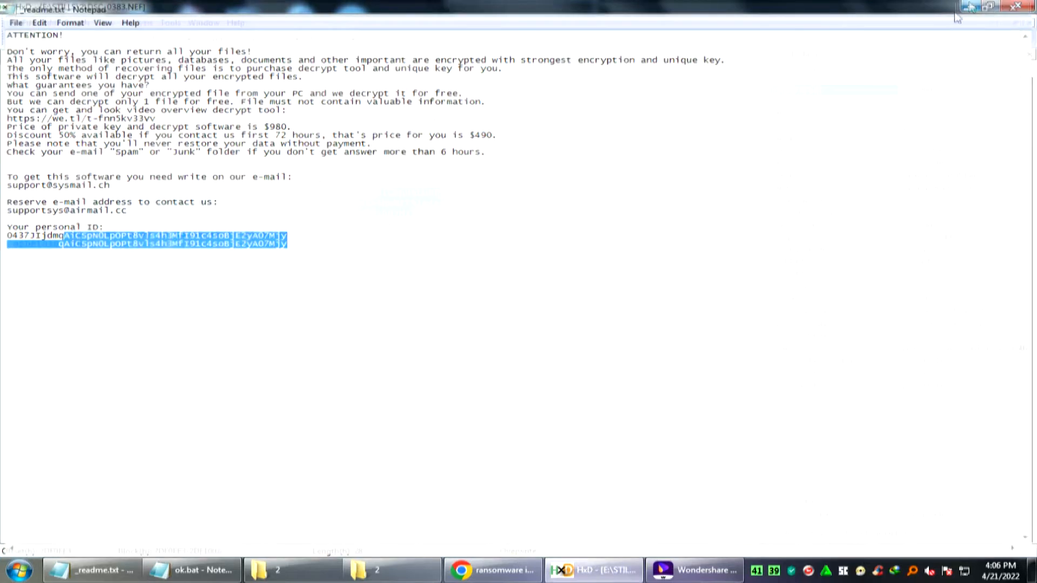
- Switch to Chrome and open the ID Ransomware site from the "ransomware id" search results
left_click(491, 575)
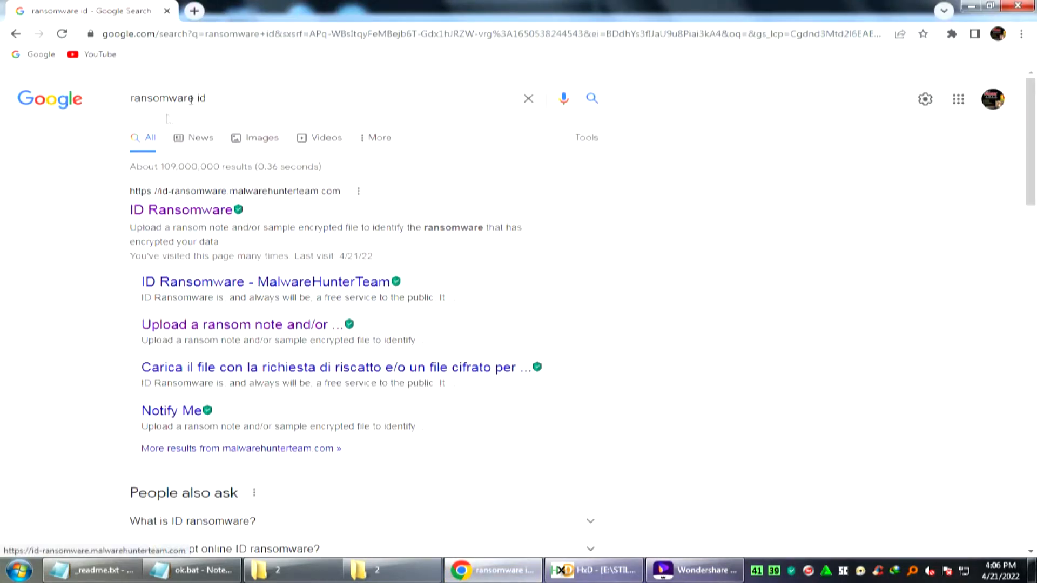
left_click_drag(234, 95, 92, 104)
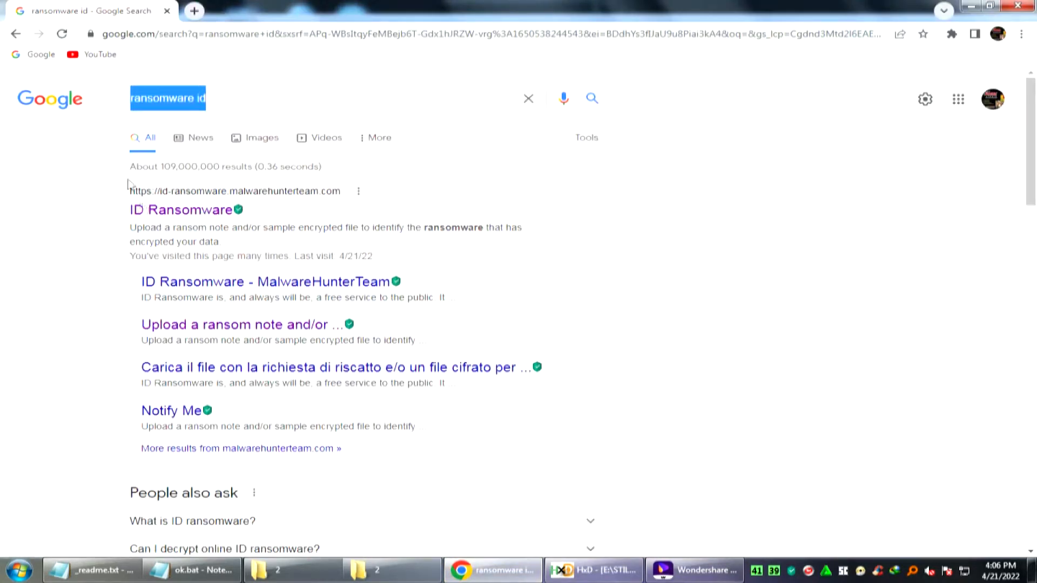
left_click(174, 215)
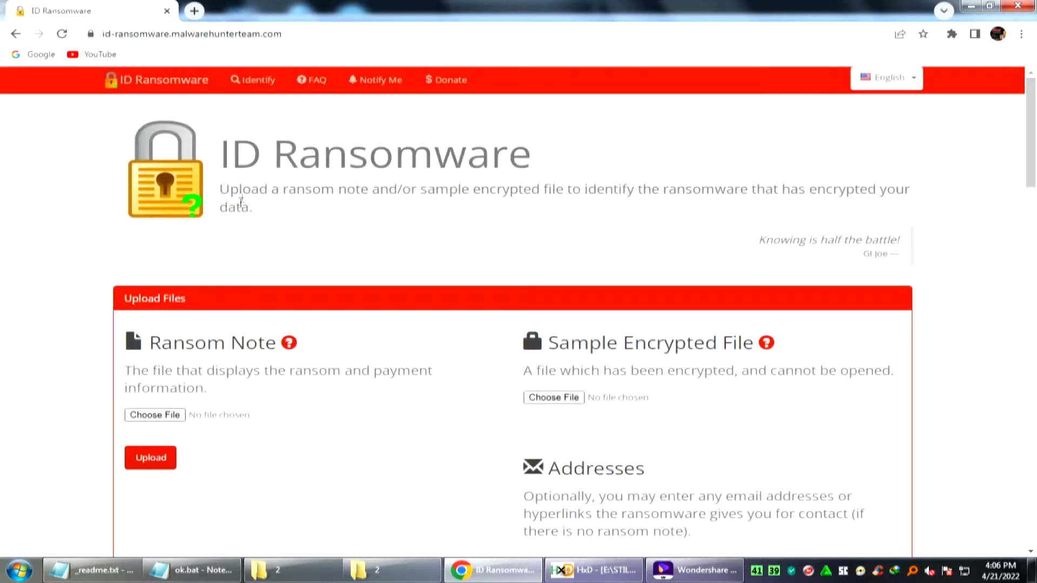
- Choose _readme.txt from the STILLS folder on drive E as the ransom note file
left_click(154, 420)
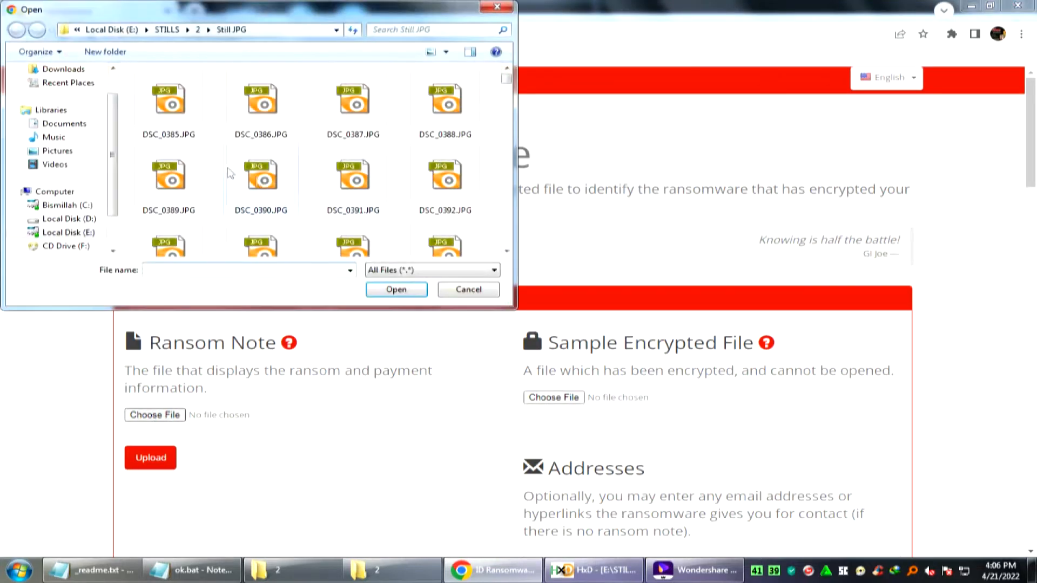
left_click(166, 29)
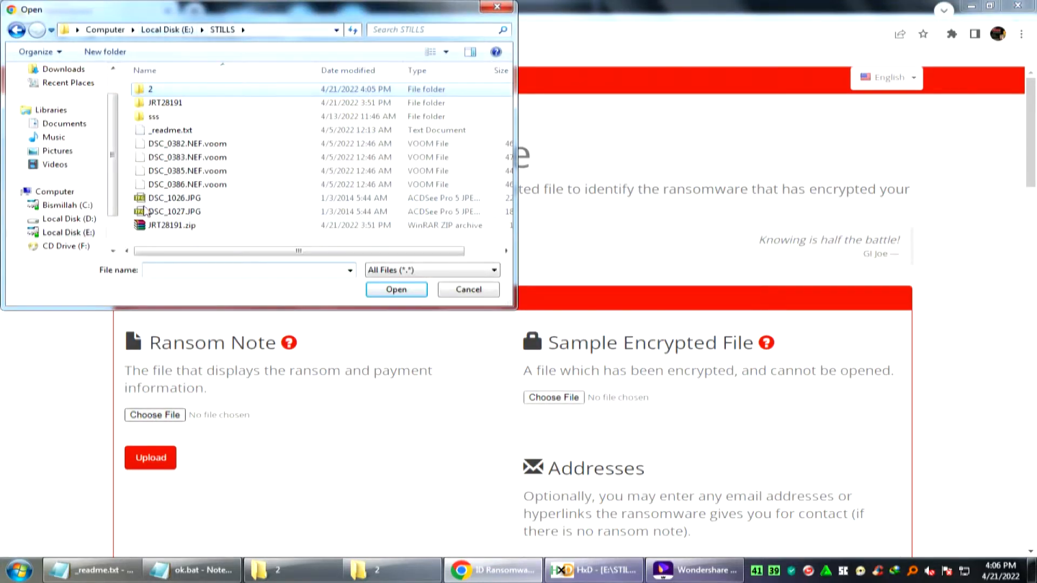
left_click(168, 130)
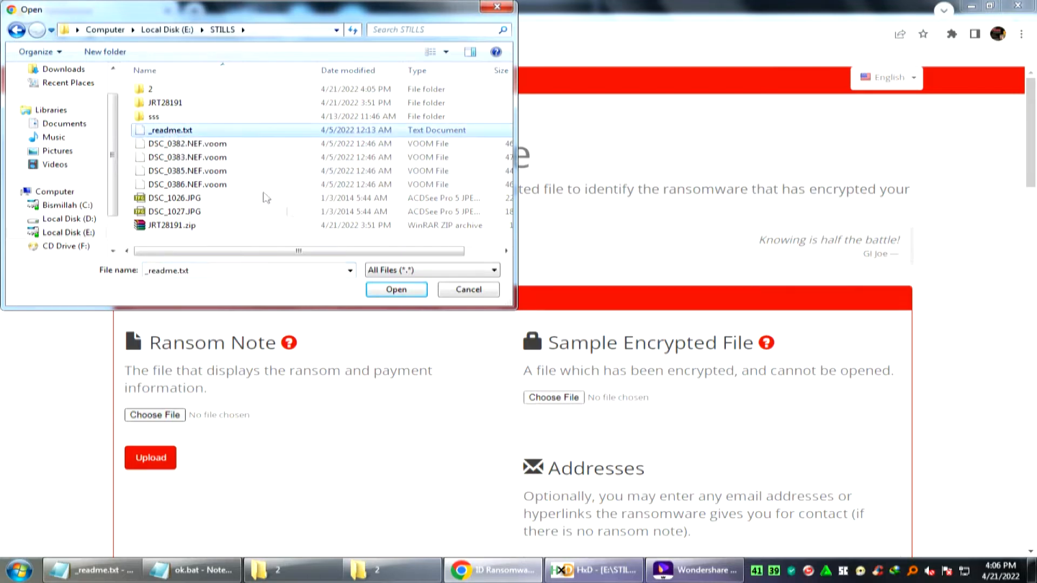
left_click(396, 290)
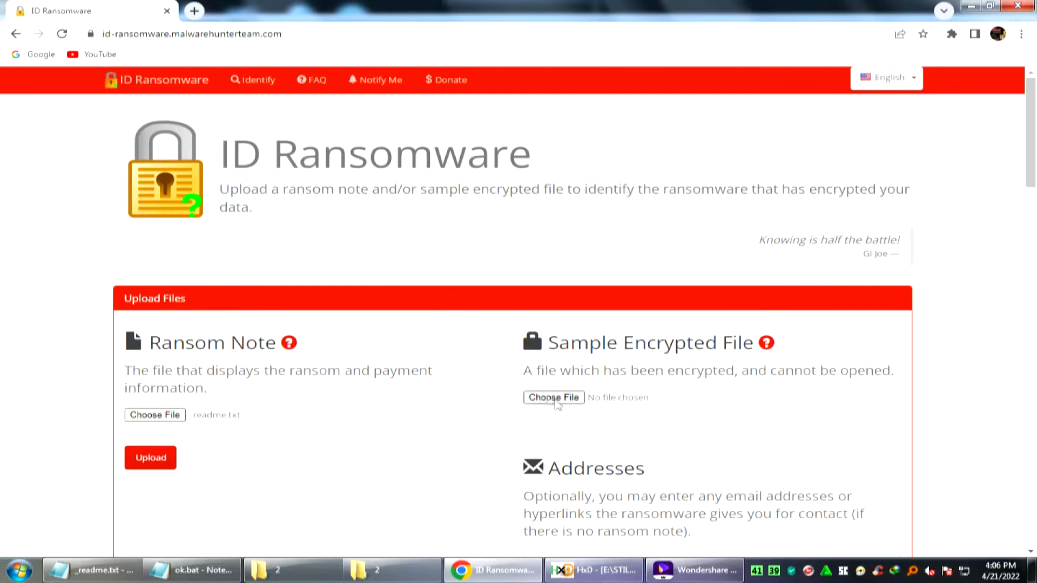
- Choose DSC_0382.NEF.voom from the STILLS folder as the sample encrypted file
left_click(556, 400)
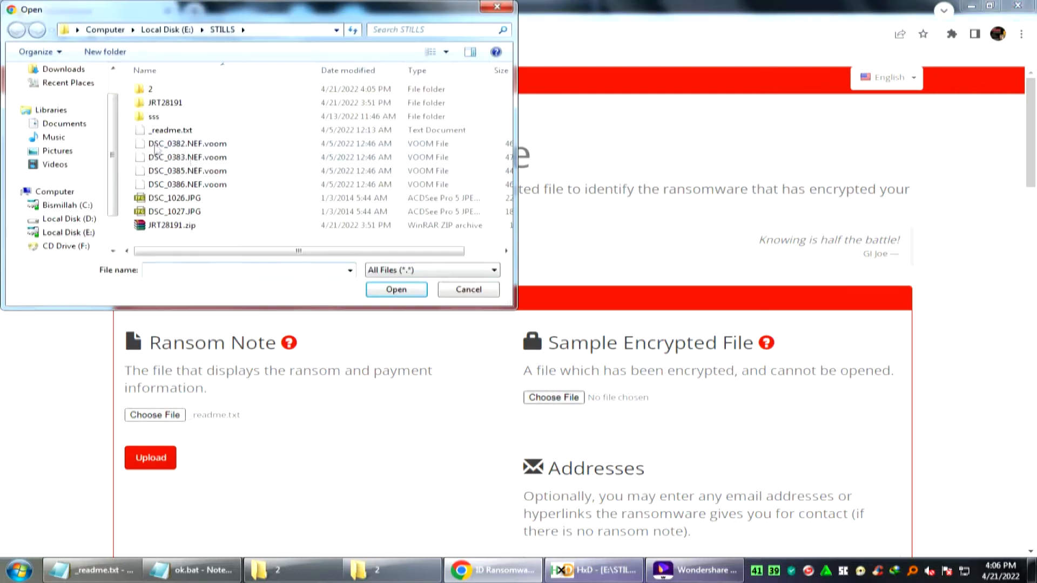
left_click(174, 145)
left_click(396, 289)
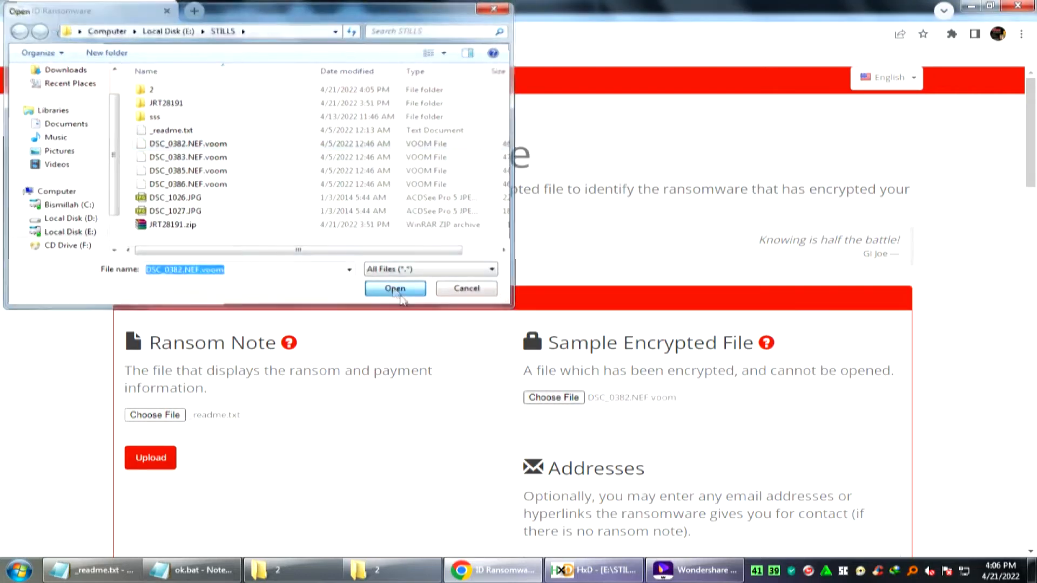
- Copy the reserve contact e-mail address from the _readme.txt note in Notepad and return to the ID Ransomware page
scroll(412, 408, "down", 4)
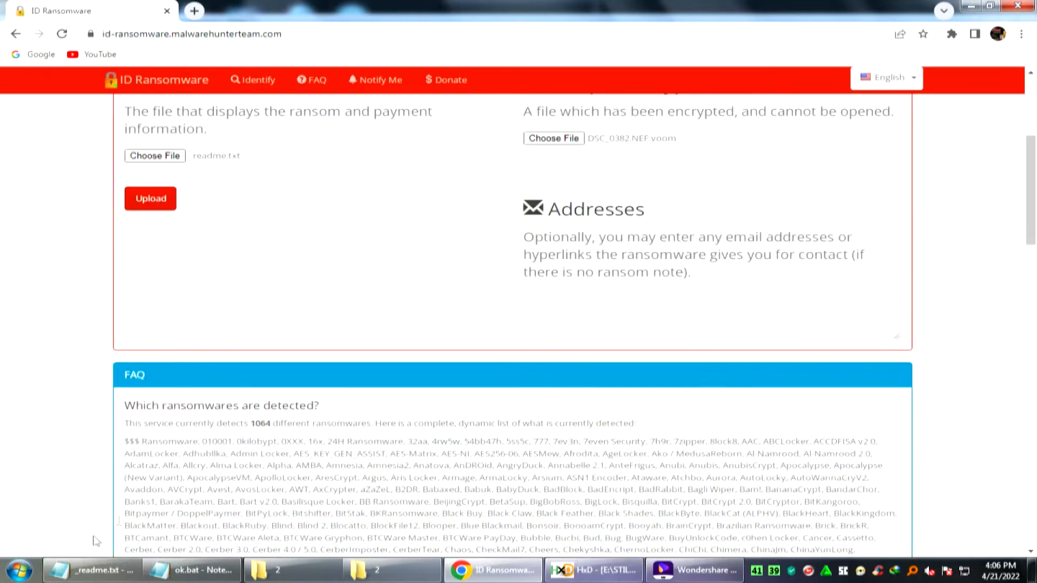
left_click(92, 570)
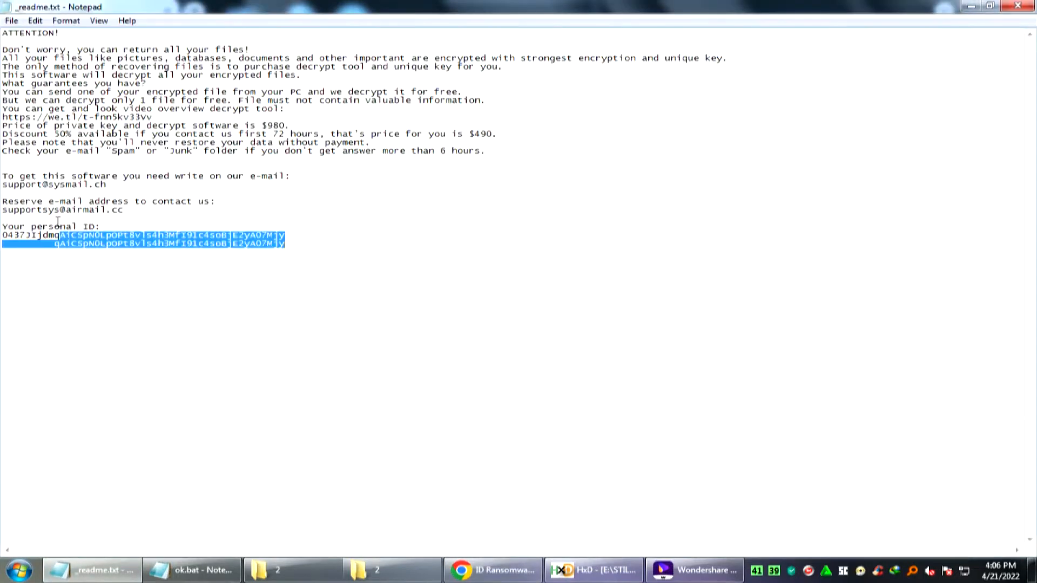
left_click(127, 211)
left_click_drag(44, 215, 10, 212)
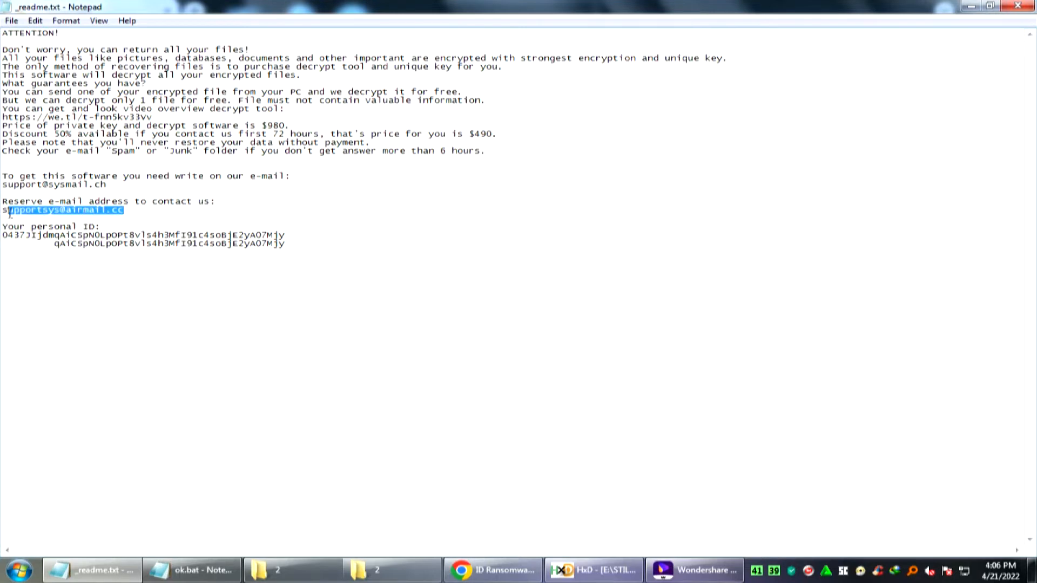
right_click(7, 217)
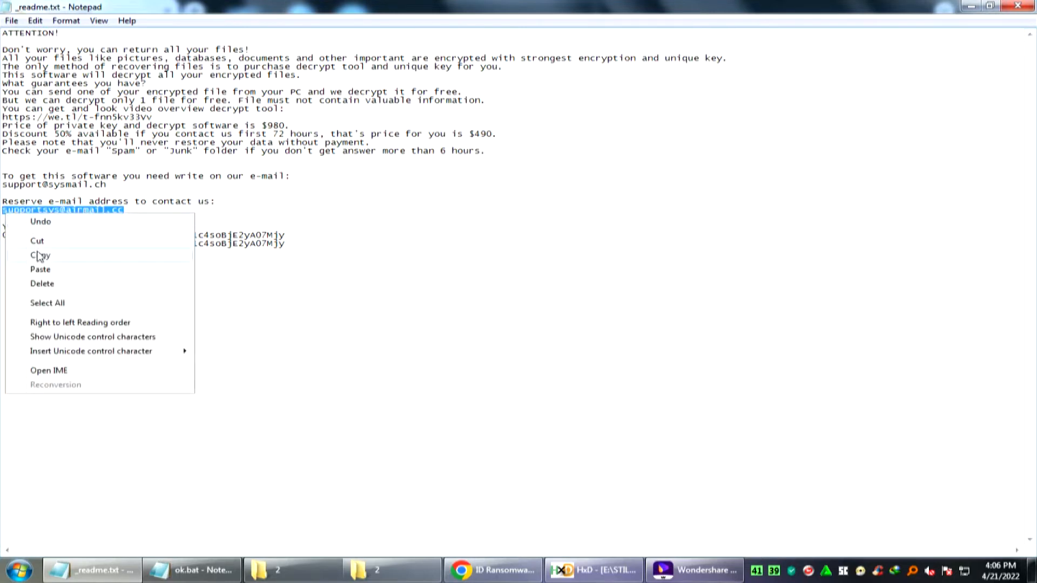
left_click(36, 254)
left_click(971, 6)
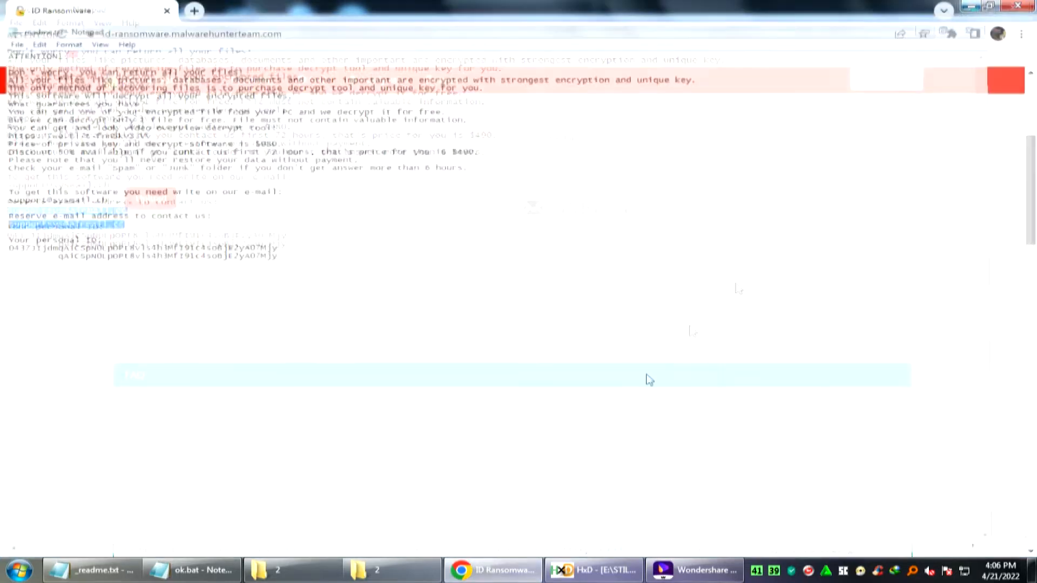
- Paste the copied contact e-mail into the Addresses field and upload the ransom note and sample for identification
right_click(581, 327)
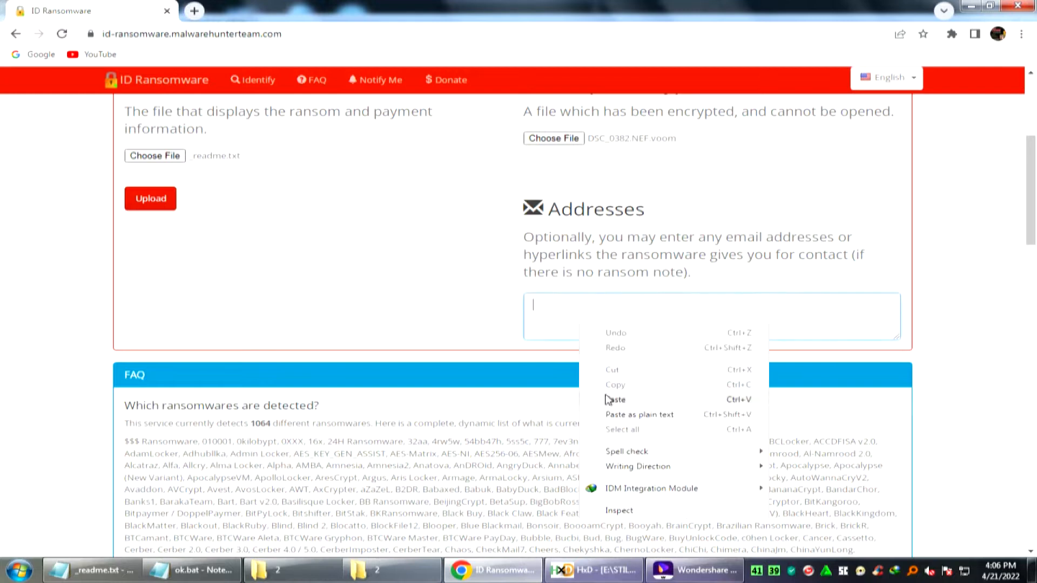
left_click(608, 398)
left_click(150, 201)
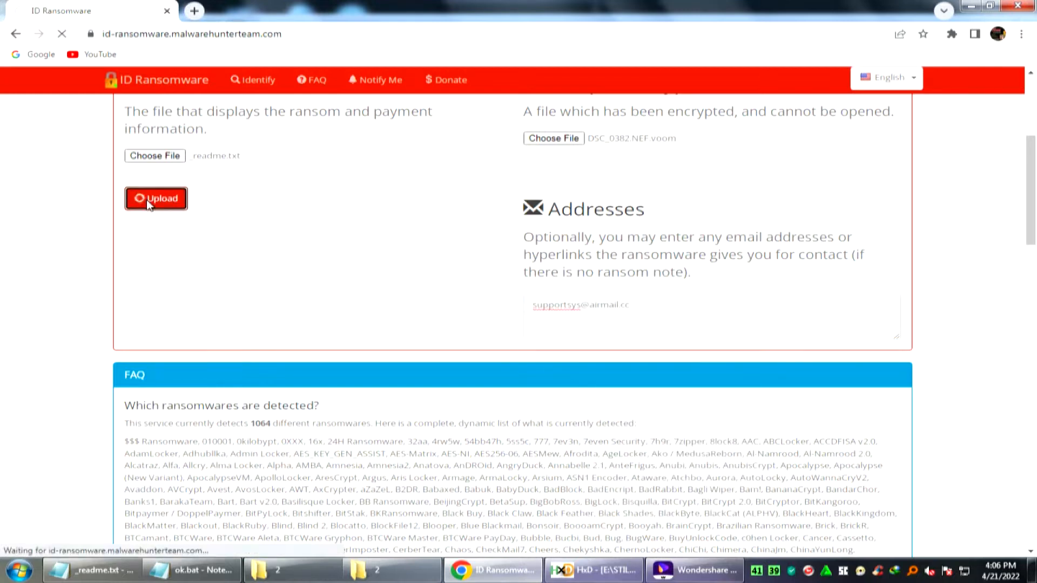
- Read the ID Ransomware upload result and return to the upload form
scroll(215, 259, "up", 2)
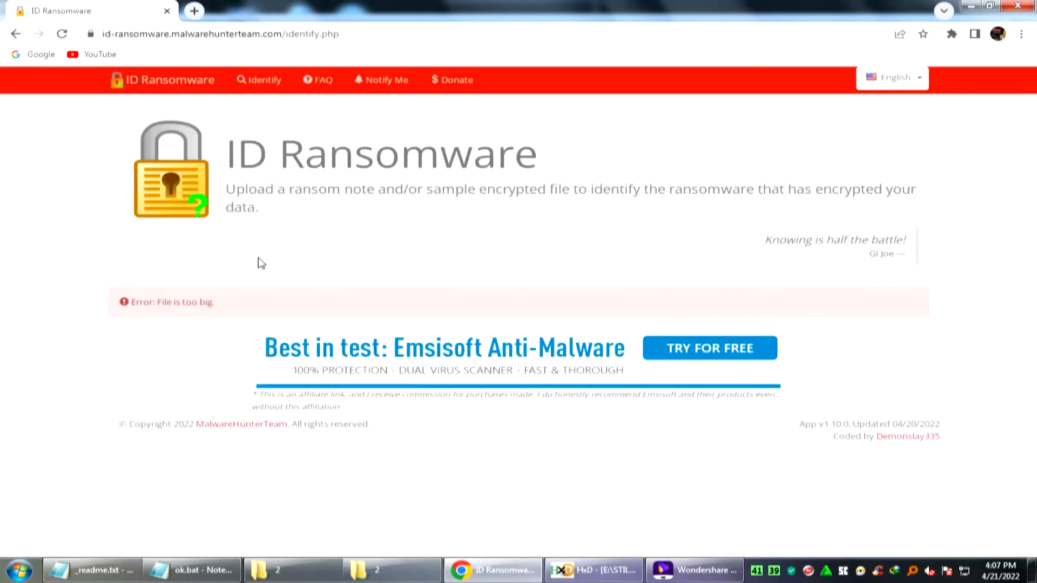
left_click_drag(231, 189, 247, 207)
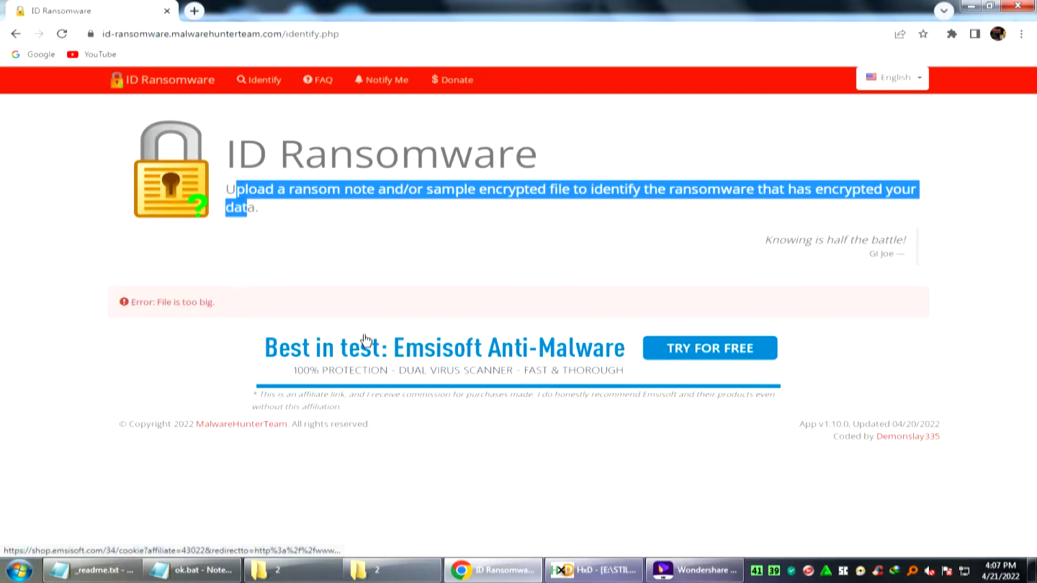
left_click_drag(215, 304, 106, 303)
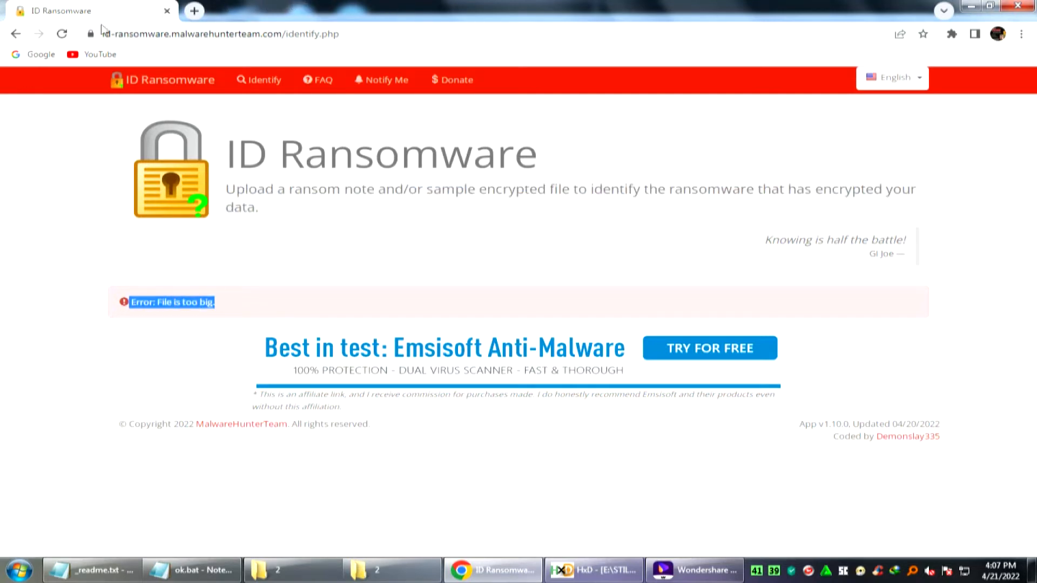
left_click(16, 34)
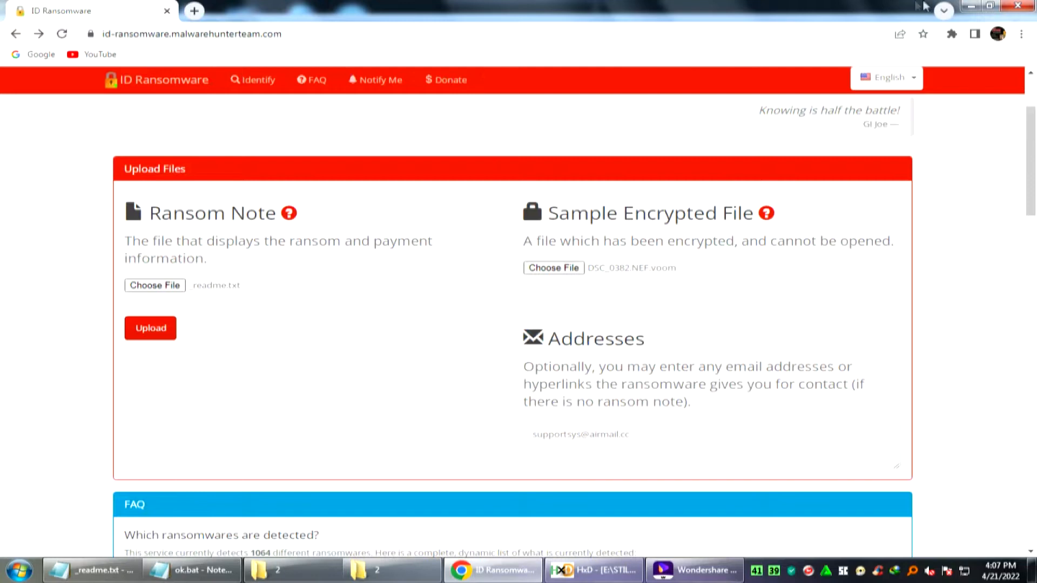
- Launch JPGRepair.exe from the JRT28191 folder in STILLS and continue in trial mode with the Patch tool
left_click(970, 5)
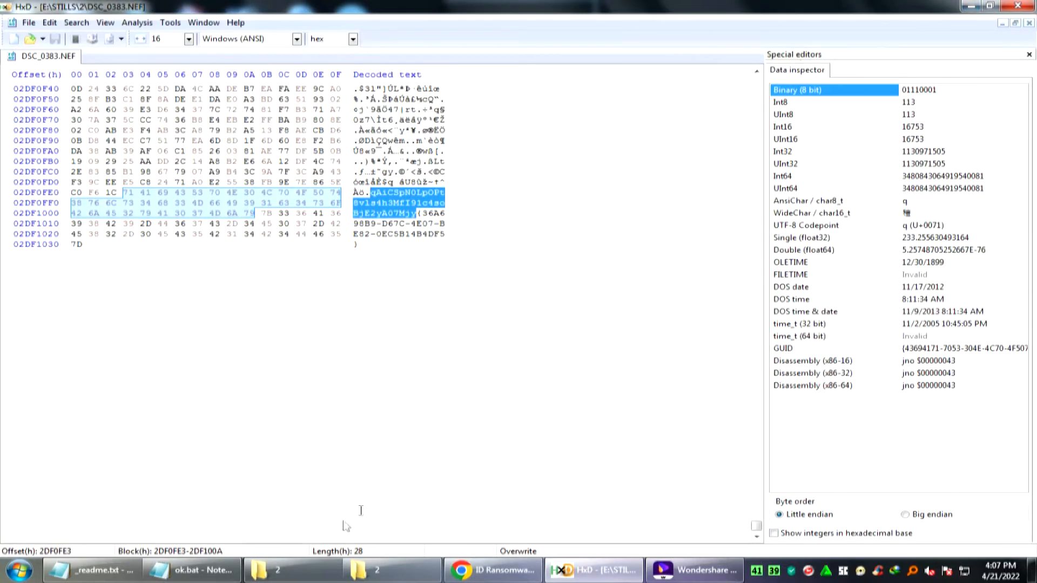
left_click(378, 570)
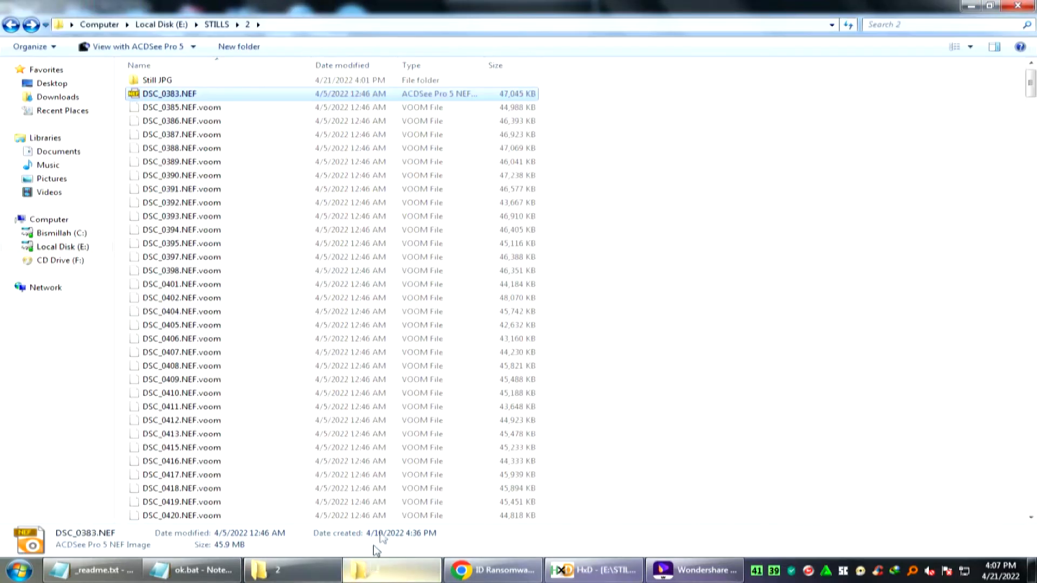
left_click(216, 24)
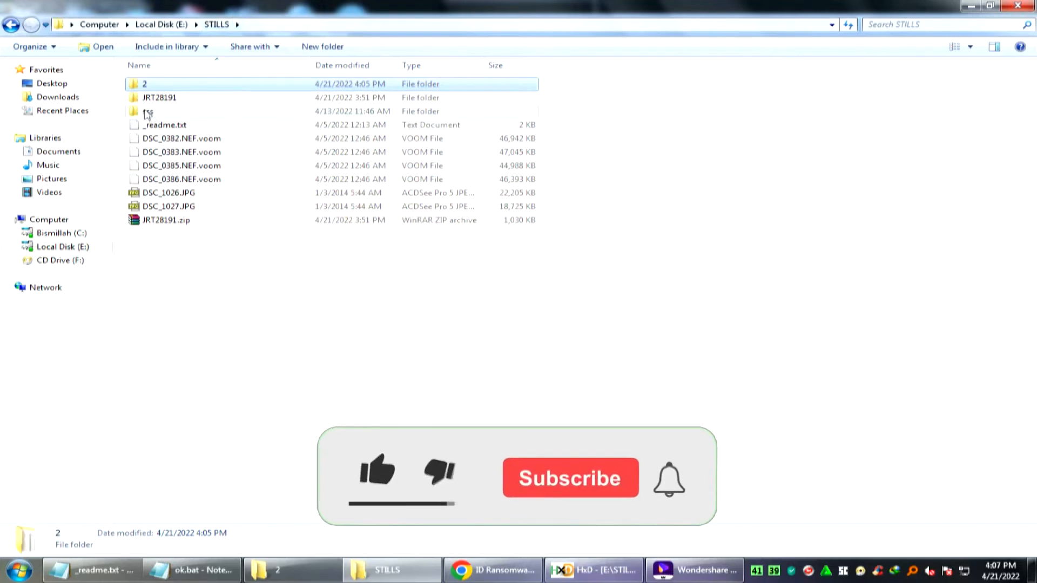
double_click(162, 98)
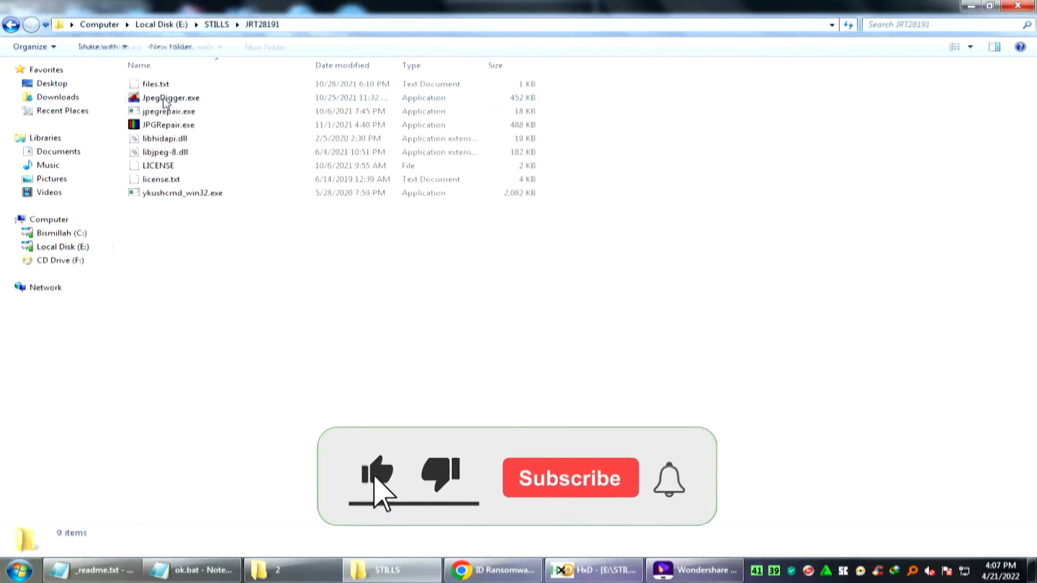
double_click(167, 125)
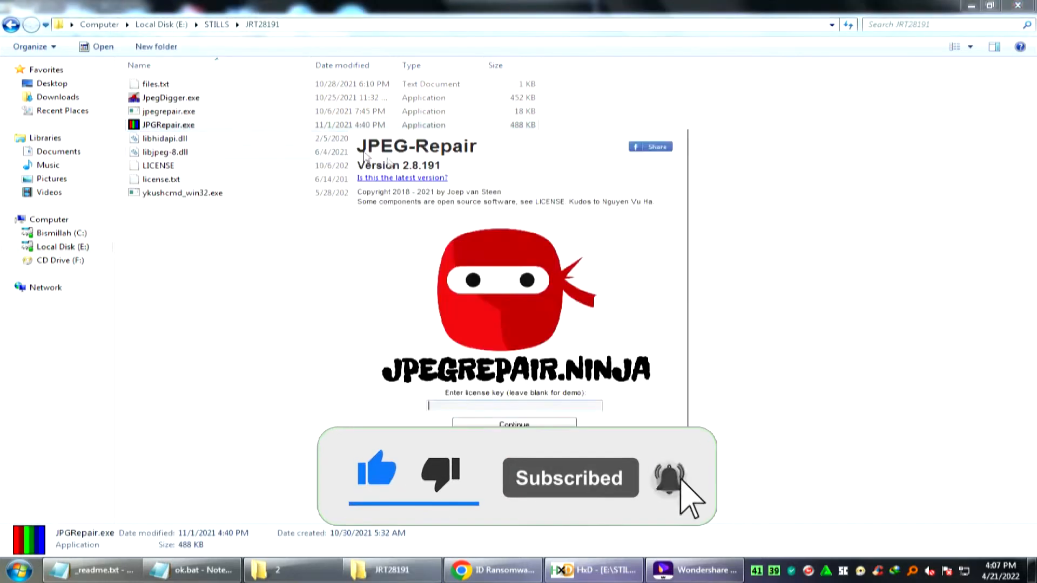
left_click(473, 424)
left_click(169, 408)
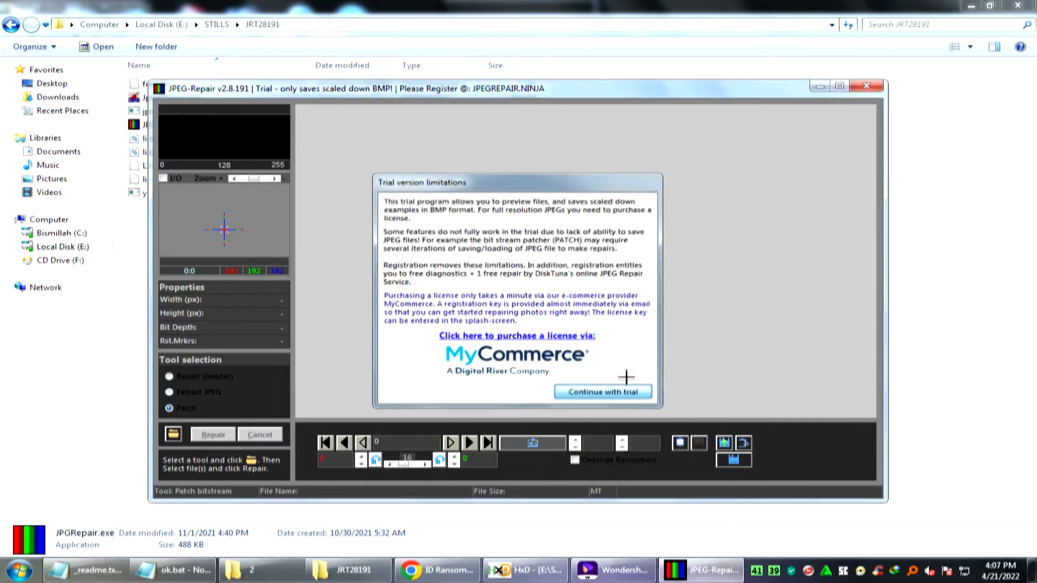
left_click(626, 389)
- Choose DSC_0383.NEF from STILLS\2 as the corrupted file, with minimum resolution 0 (no limit) and header appending enabled
left_click(173, 434)
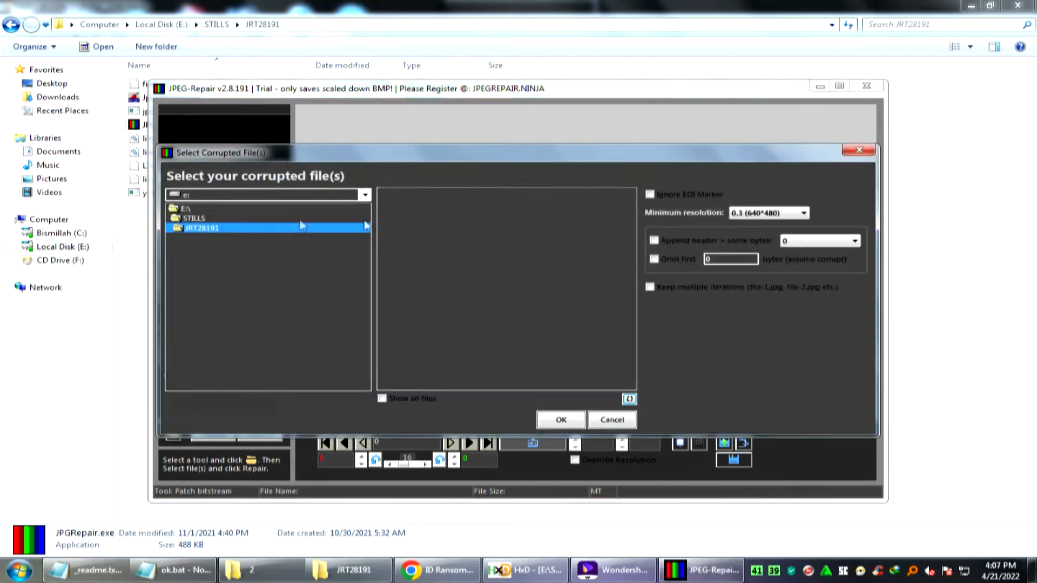
left_click(199, 218)
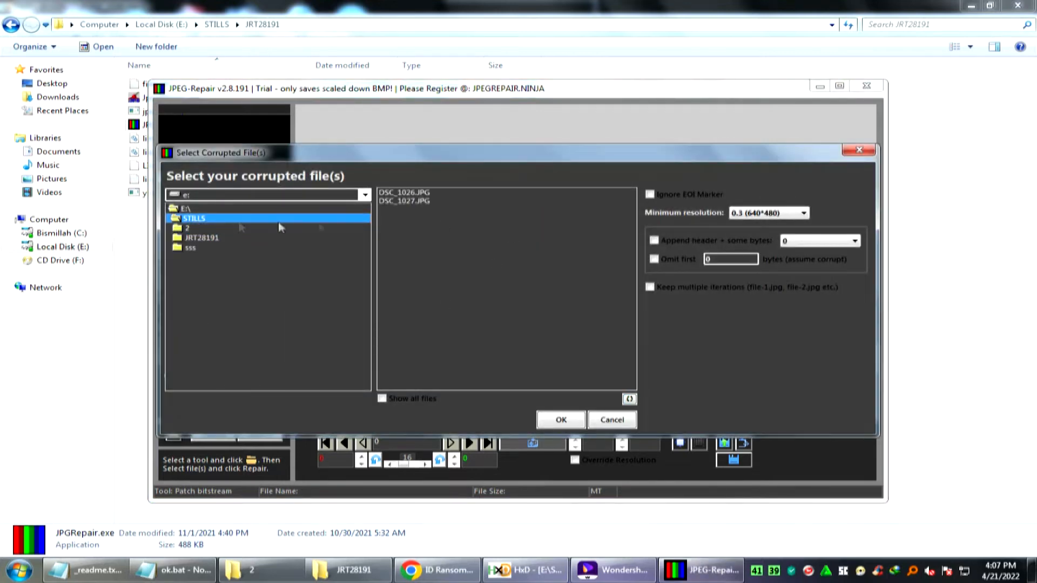
left_click(184, 228)
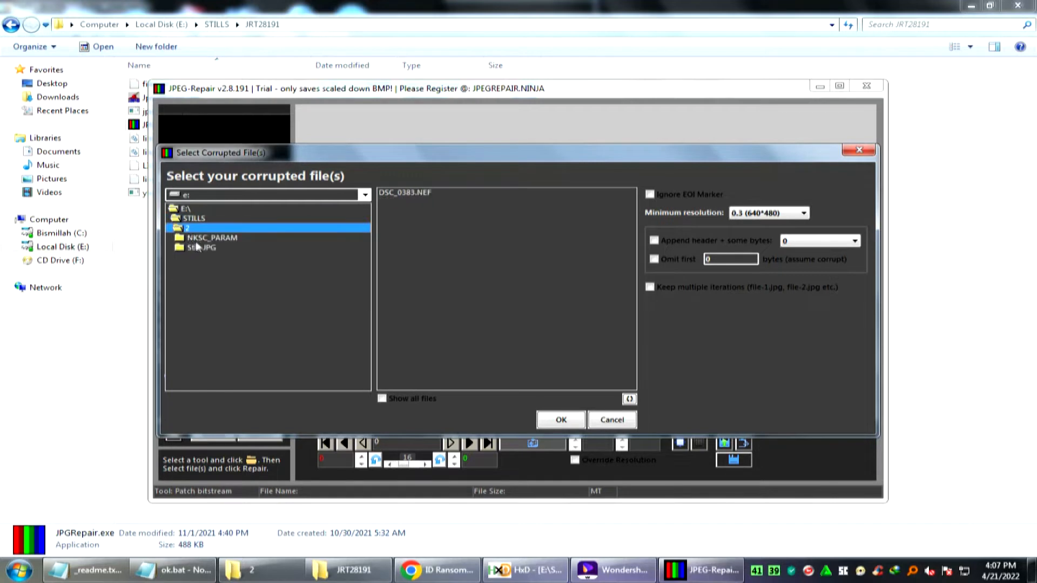
left_click(399, 194)
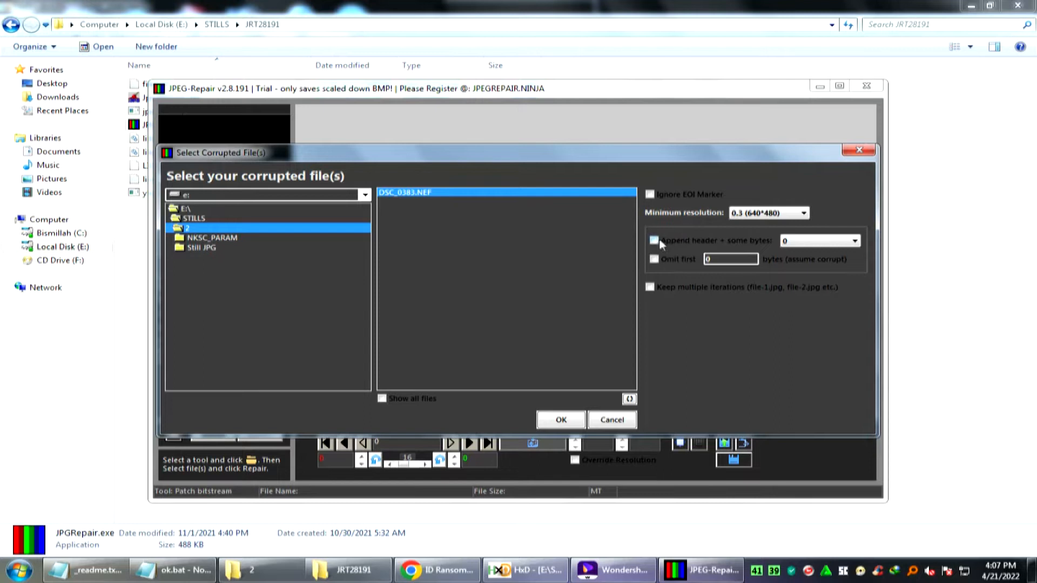
left_click(756, 214)
left_click(753, 222)
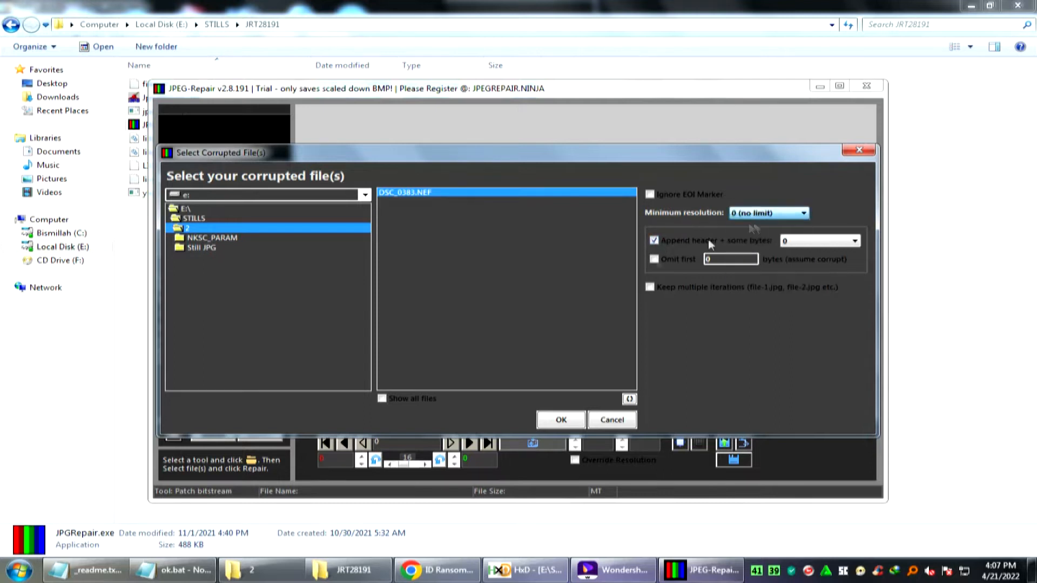
left_click(553, 419)
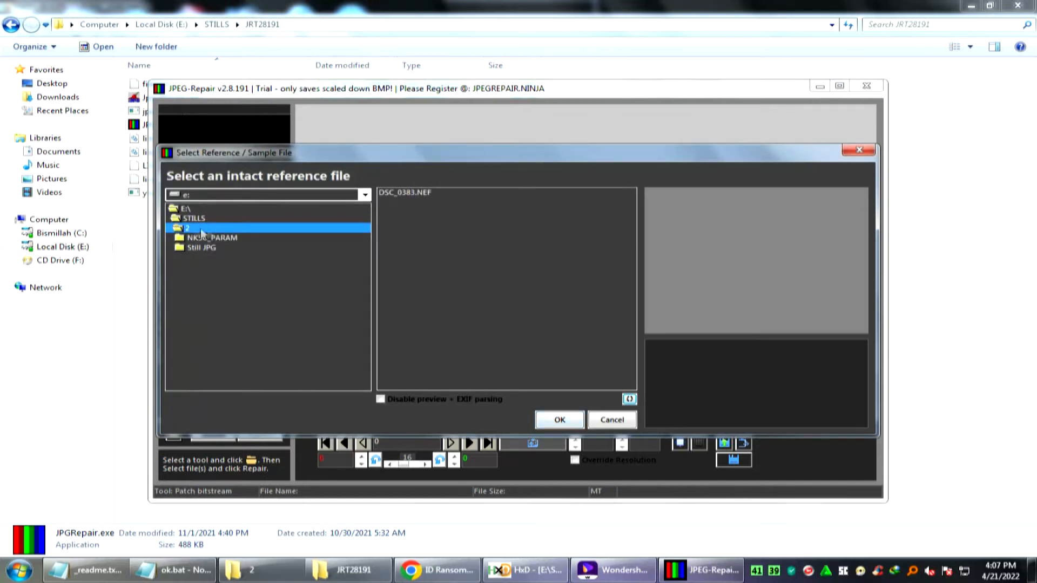
- Run the repair using DSC_1026.JPG from the STILLS folder as the intact reference file, and close JPEG-Repair
double_click(183, 218)
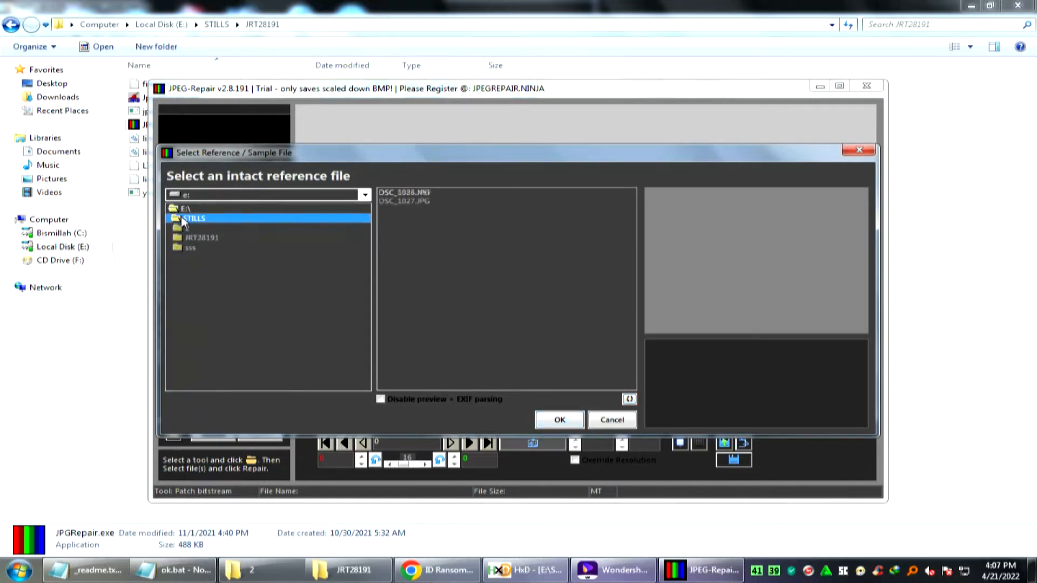
left_click(410, 192)
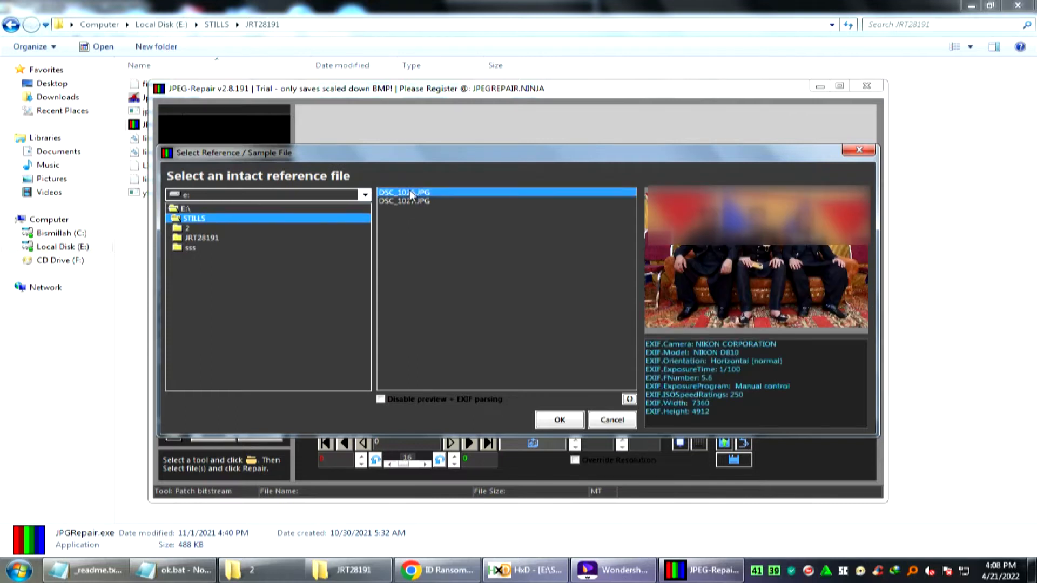
left_click(552, 419)
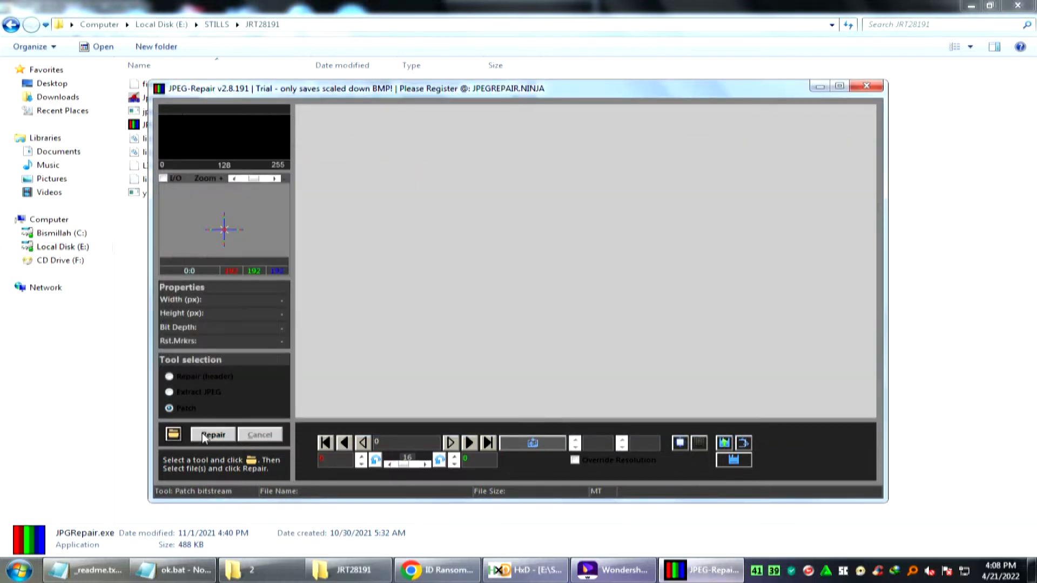
left_click(204, 434)
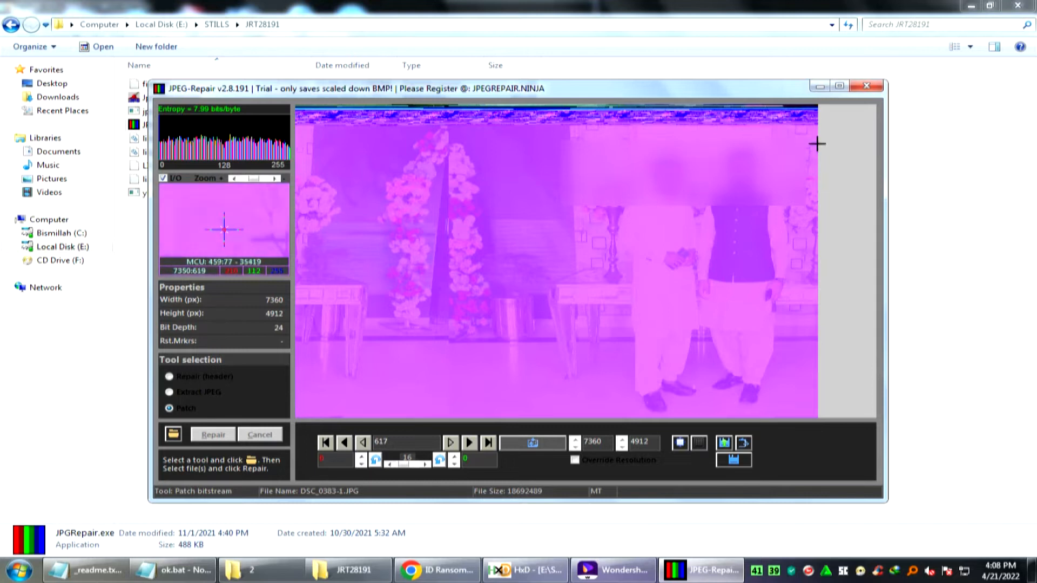
left_click(867, 86)
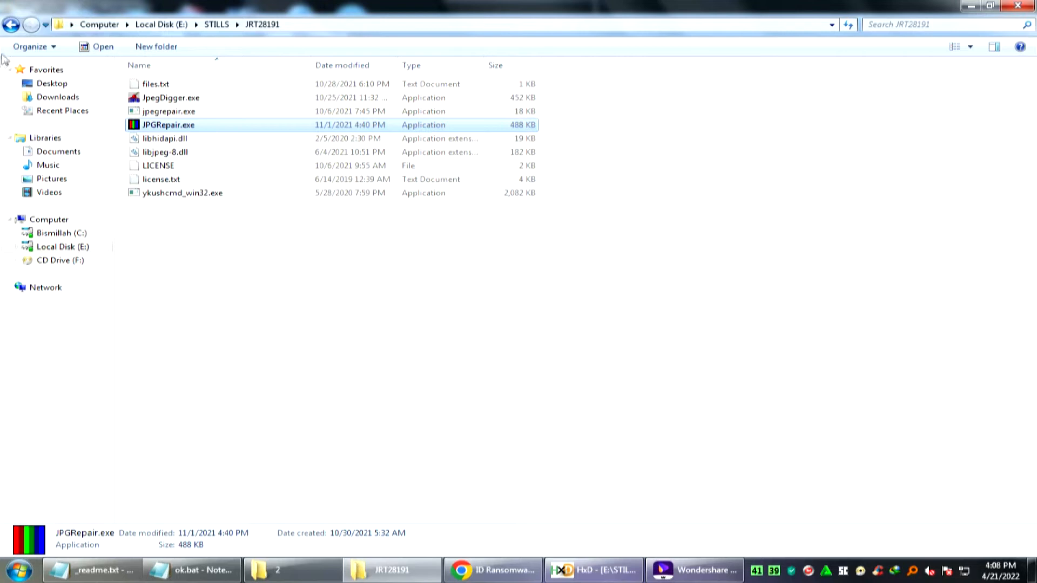
- Open folder 2 in STILLS and show its contents as large icons
left_click(11, 24)
double_click(140, 85)
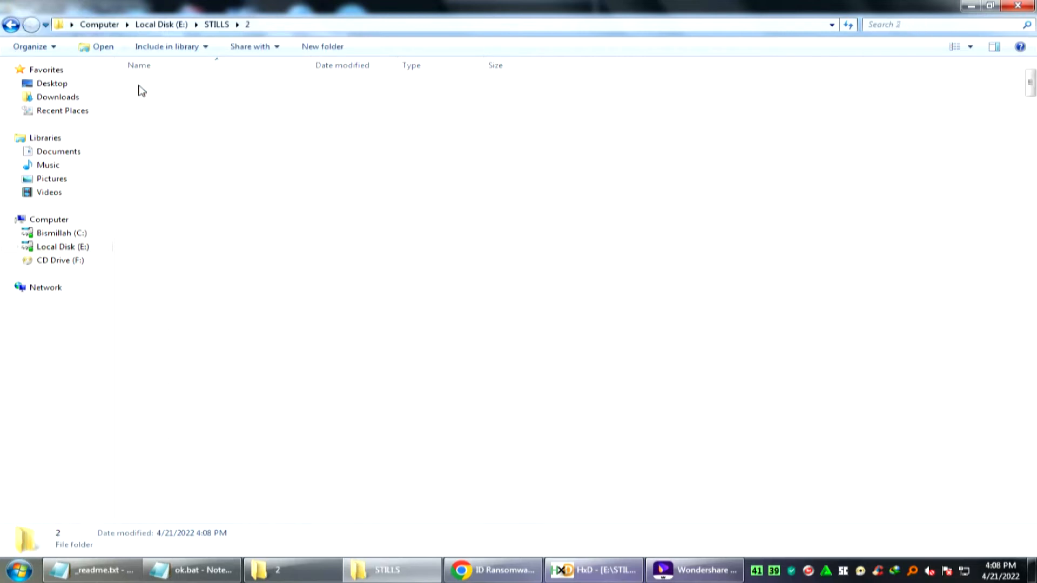
left_click(971, 46)
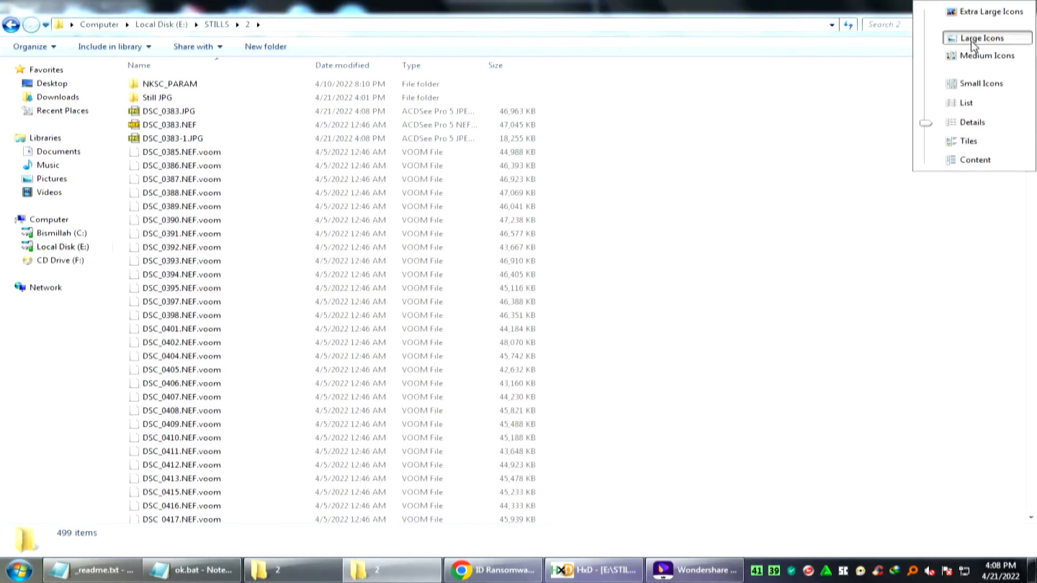
left_click(971, 39)
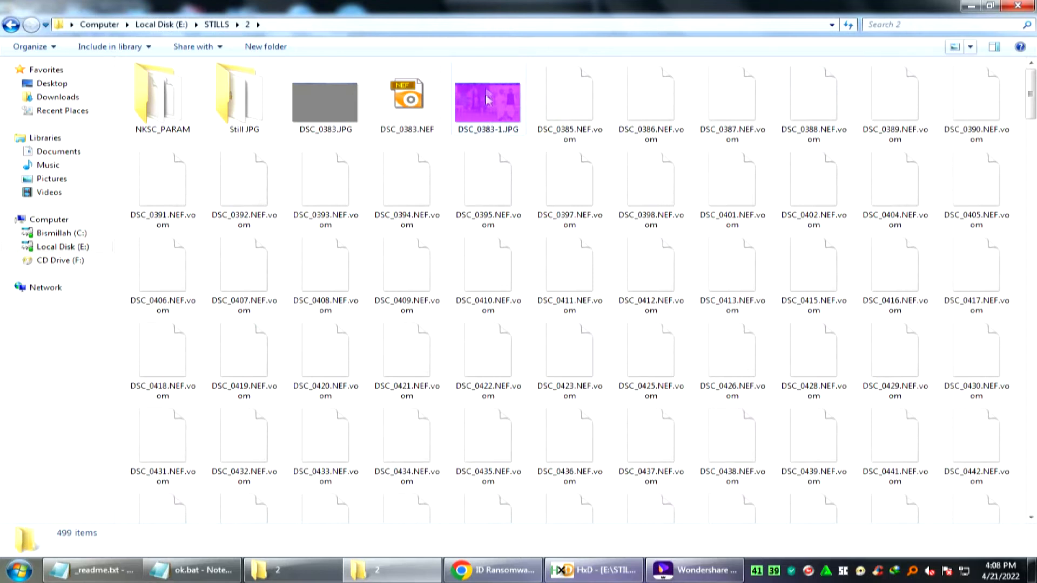
- Delete DSC_0383.JPG and DSC_0383-1.JPG from folder 2
left_click(338, 108)
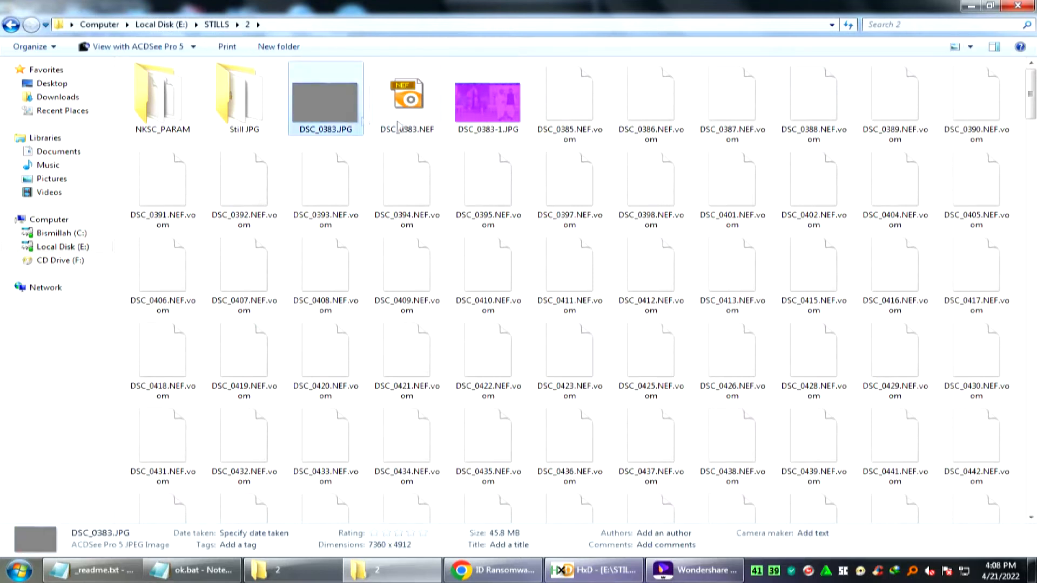
left_click(484, 119, "ctrl")
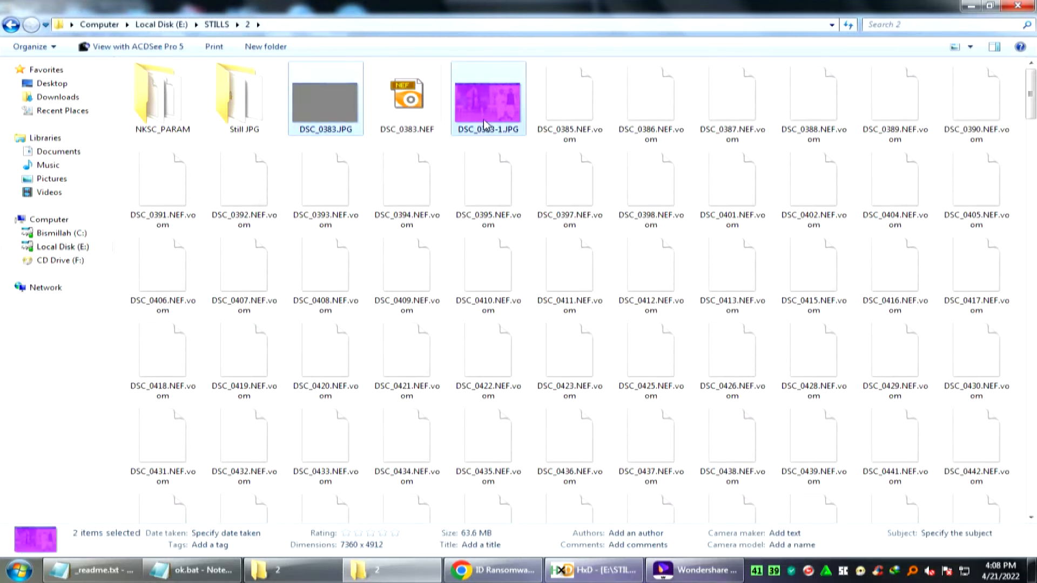
right_click(484, 118)
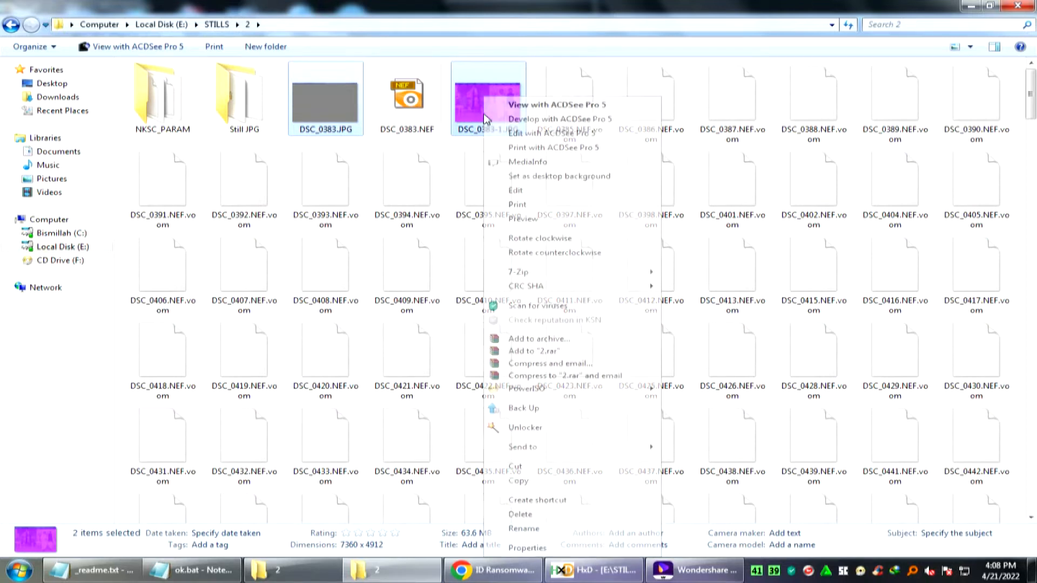
left_click(518, 515)
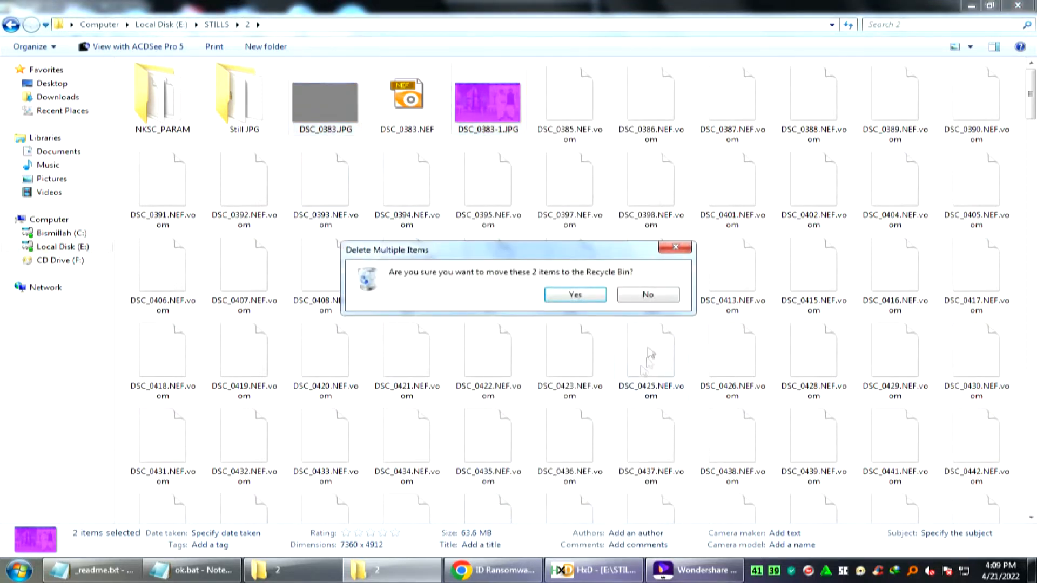
left_click(576, 296)
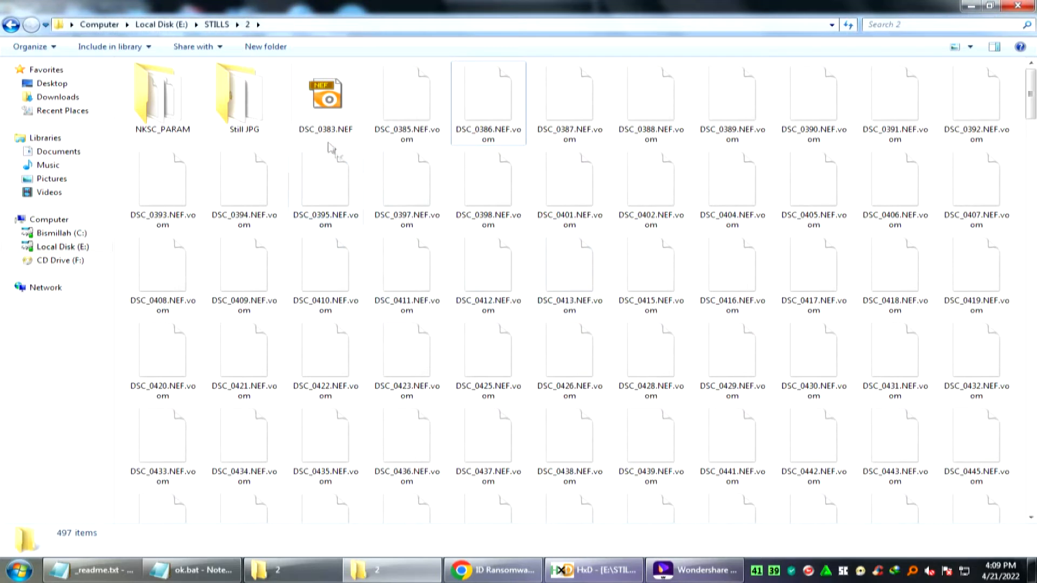
- Replace the contents of ok.bat in Notepad with the command "ren *.voom *."
left_click(198, 569)
left_click(345, 112)
key("ctrl+a")
key("Delete")
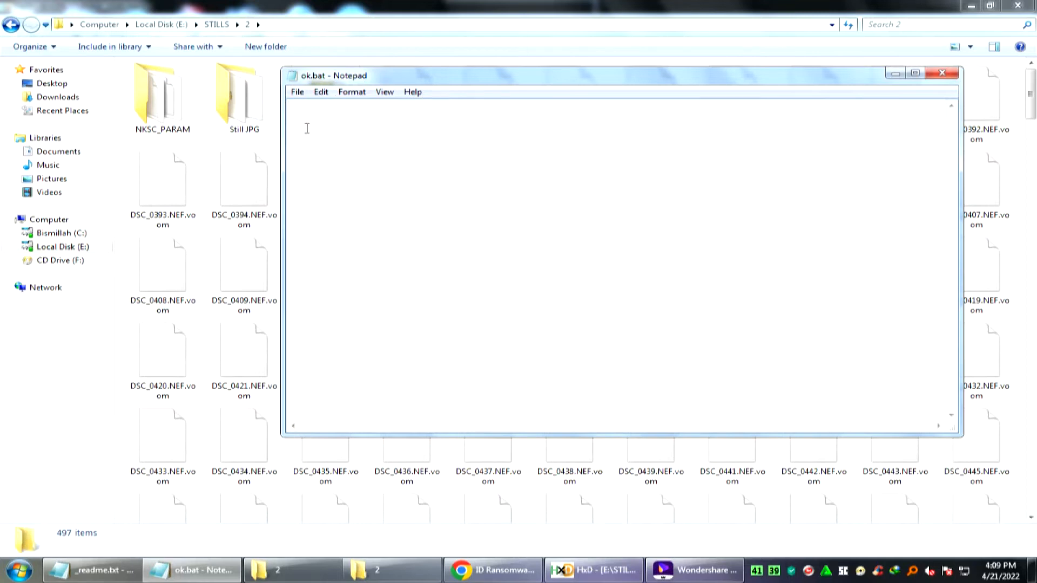
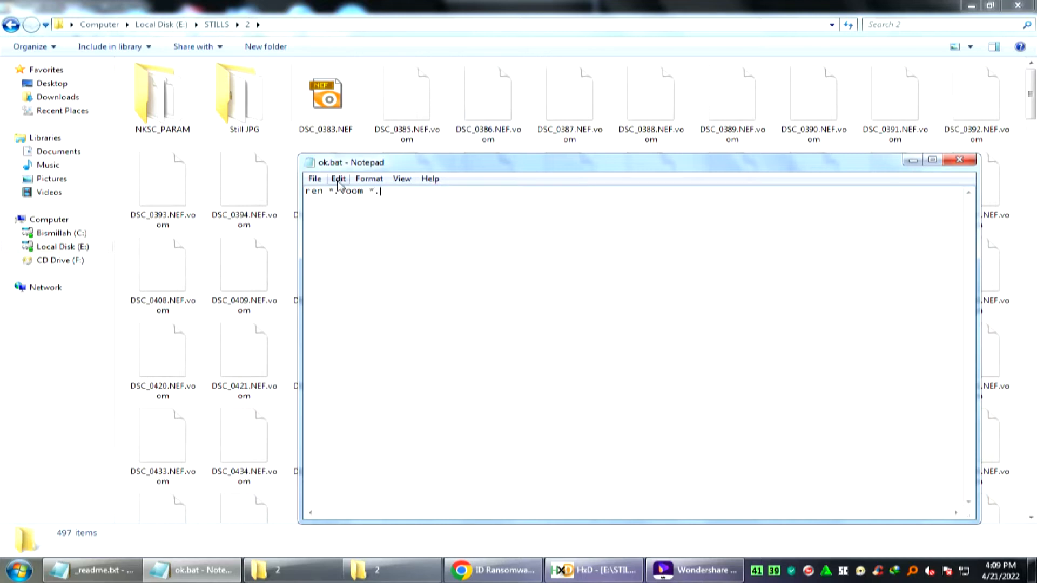
- Save the script as "ok .bat" in folder 2 of STILLS, using the All Files type and ANSI encoding
left_click(314, 179)
left_click(334, 238)
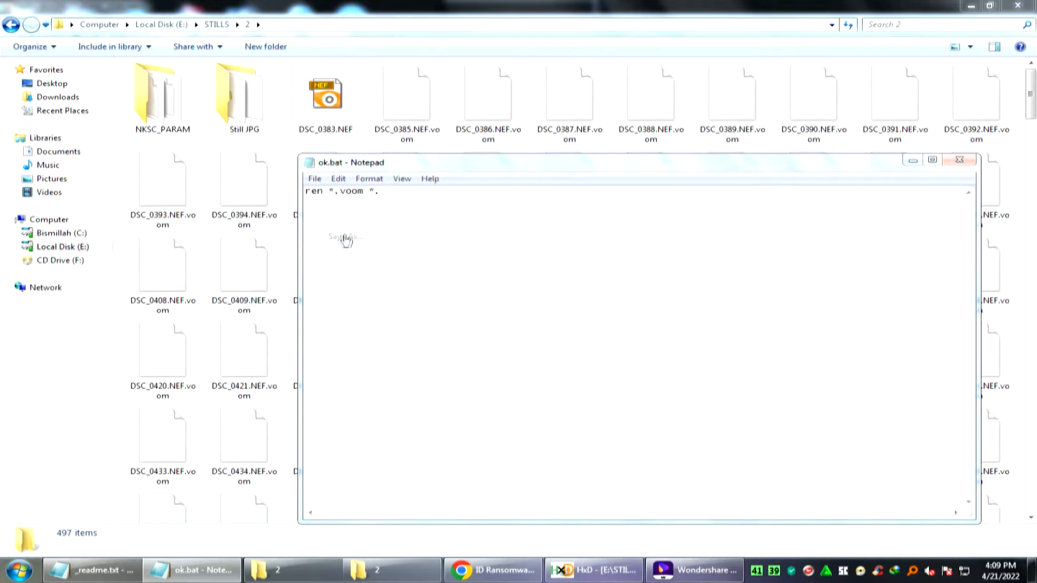
left_click(605, 475)
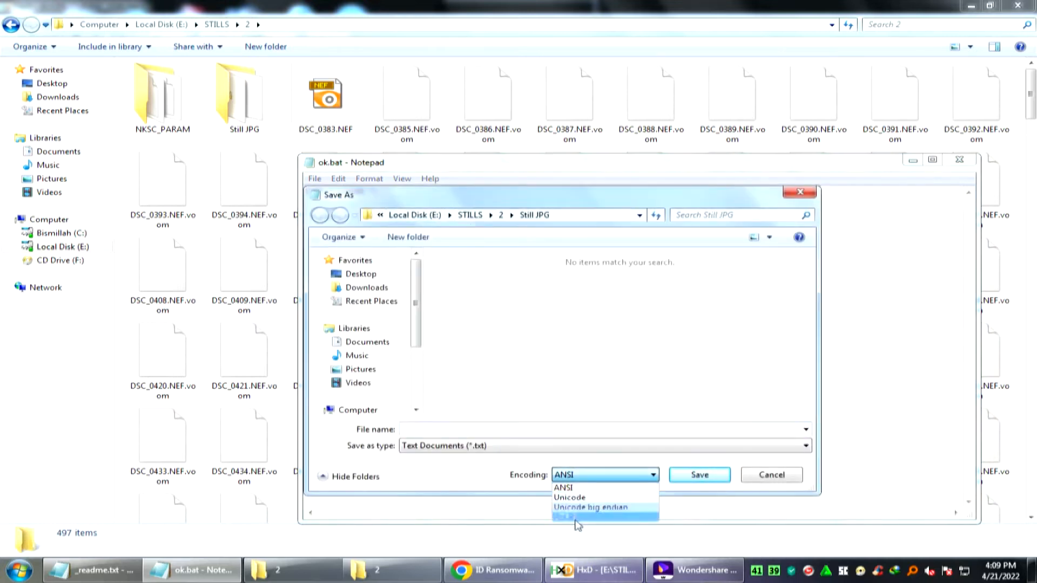
left_click(470, 452)
left_click(467, 450)
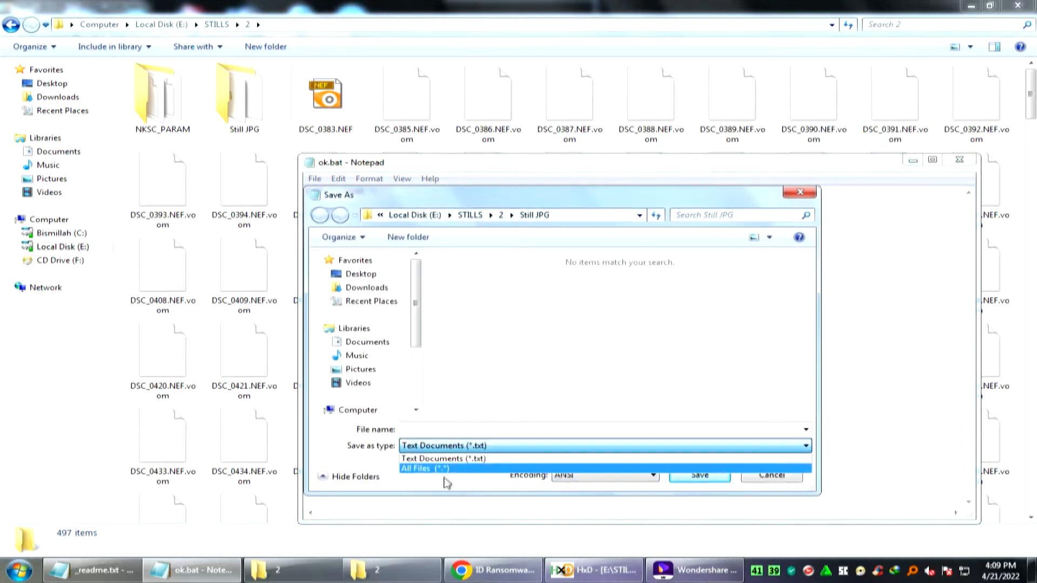
left_click(444, 470)
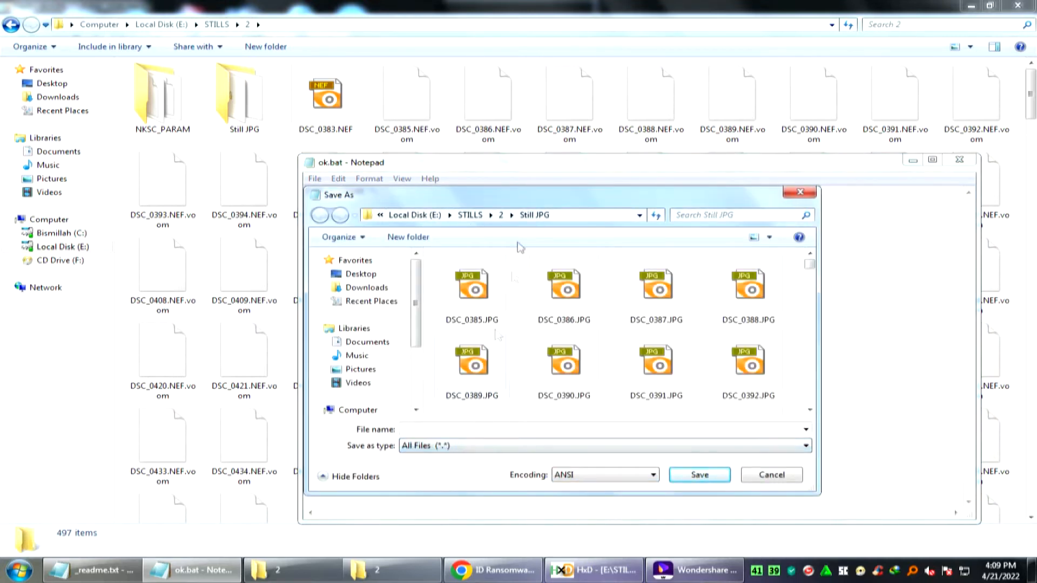
left_click(471, 215)
double_click(452, 276)
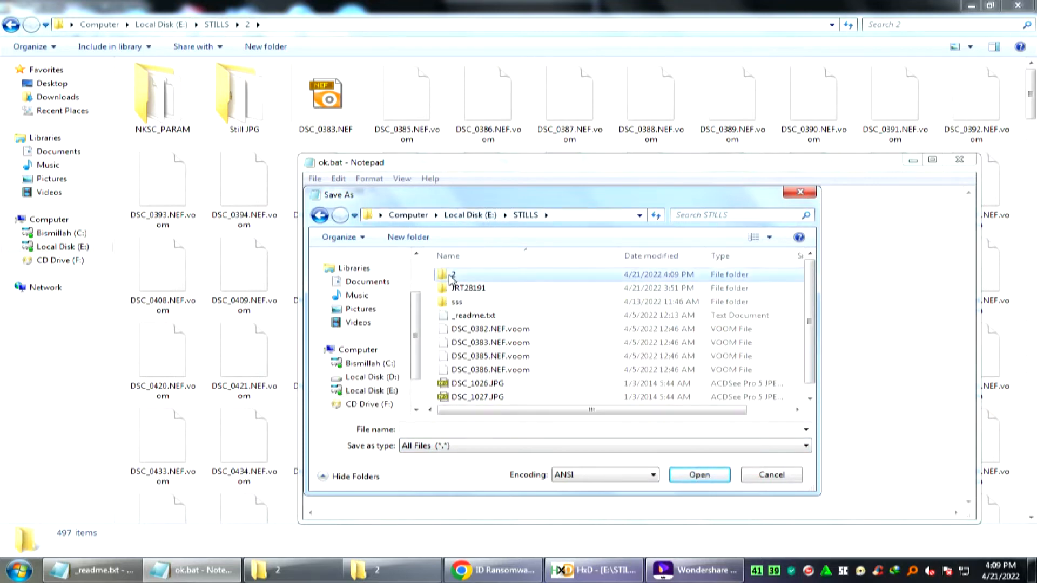
scroll(810, 282, "down", 5)
left_click_drag(809, 279, 801, 399)
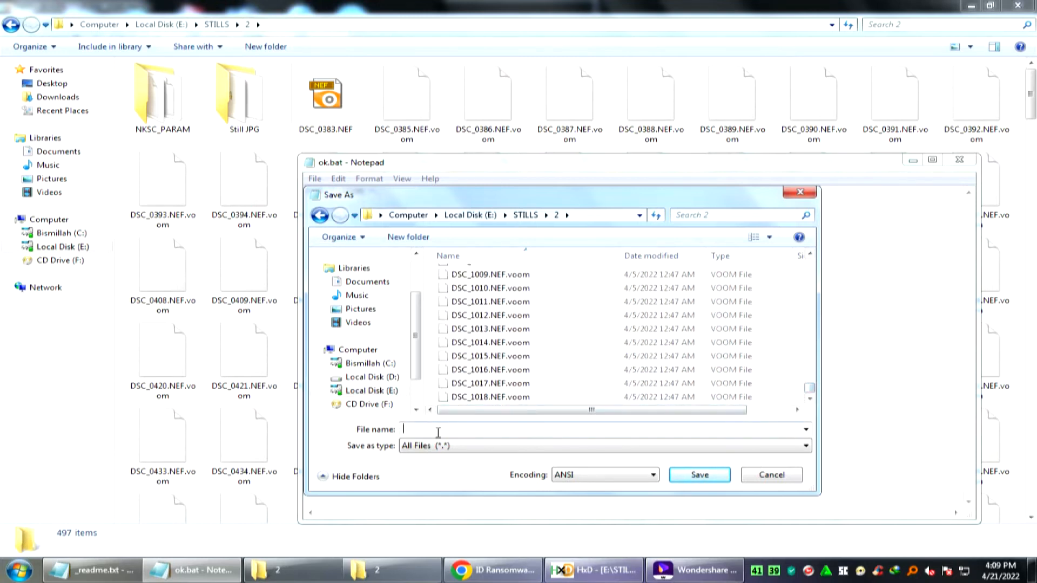
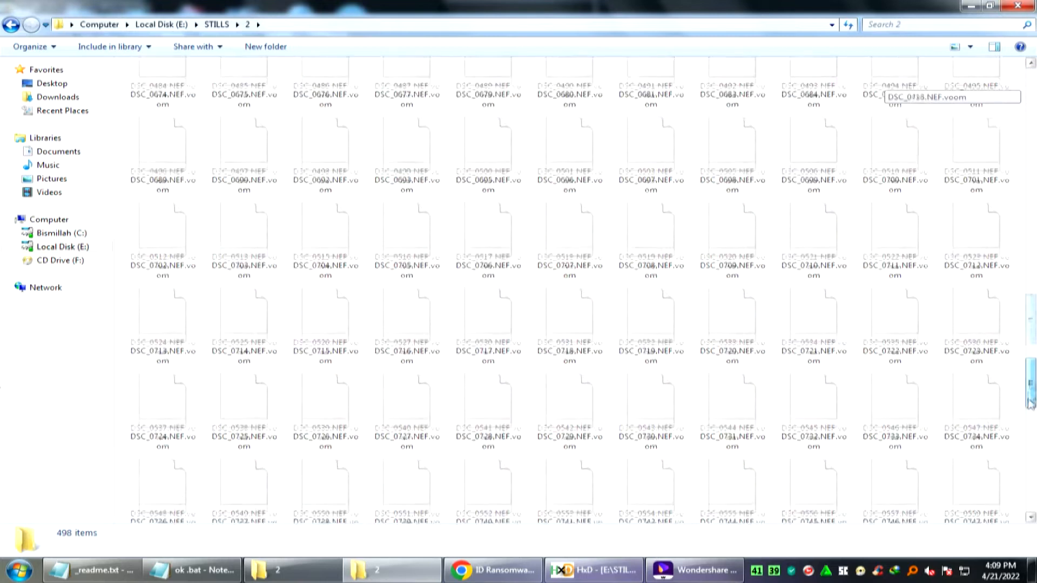
- Run ok .bat in folder 2 to strip the .voom extension from the files, and look through the renamed files
left_click_drag(1030, 402, 1030, 505)
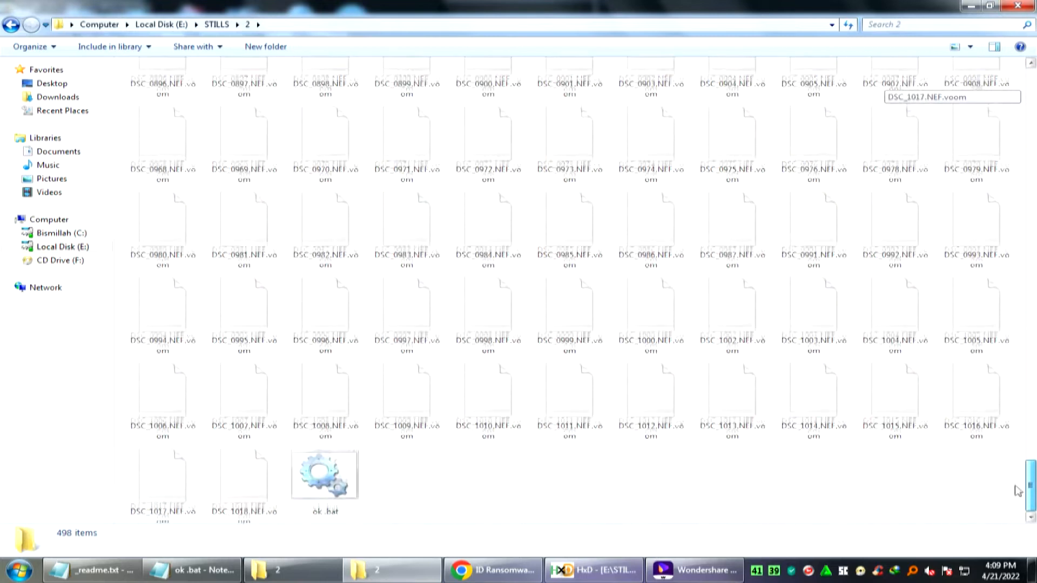
double_click(324, 468)
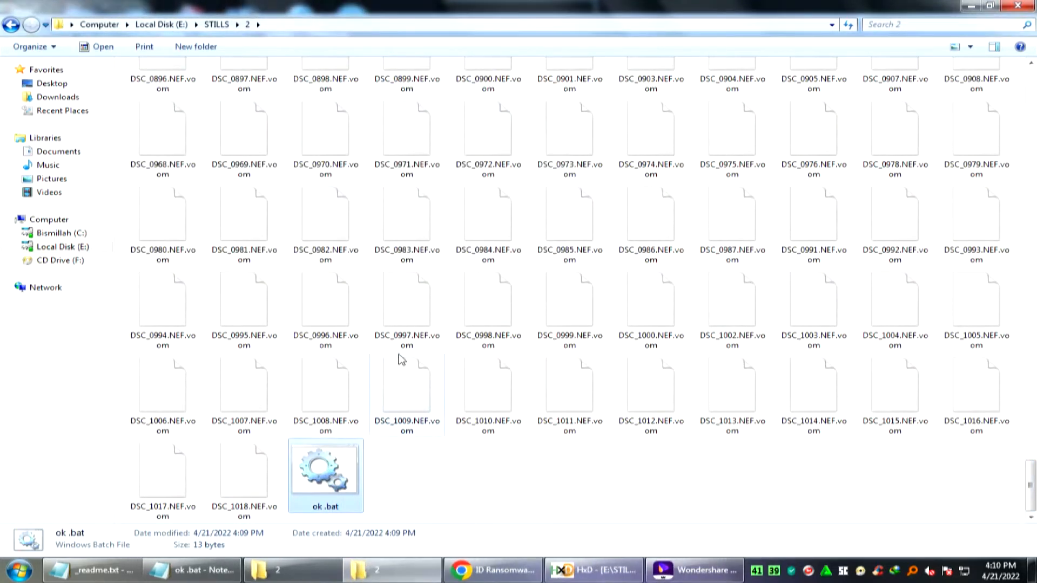
scroll(588, 350, "up", 12)
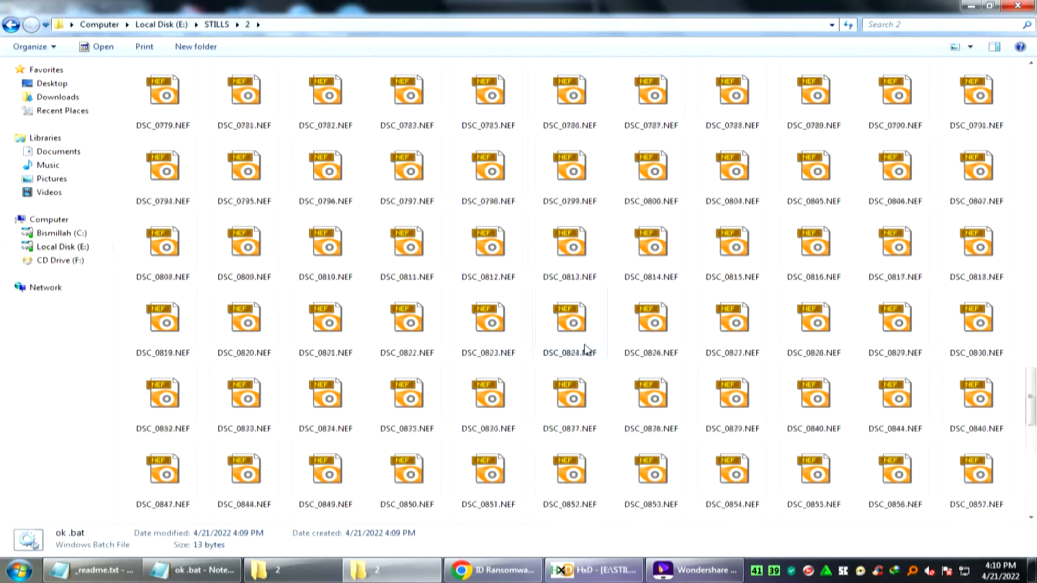
scroll(587, 350, "up", 9)
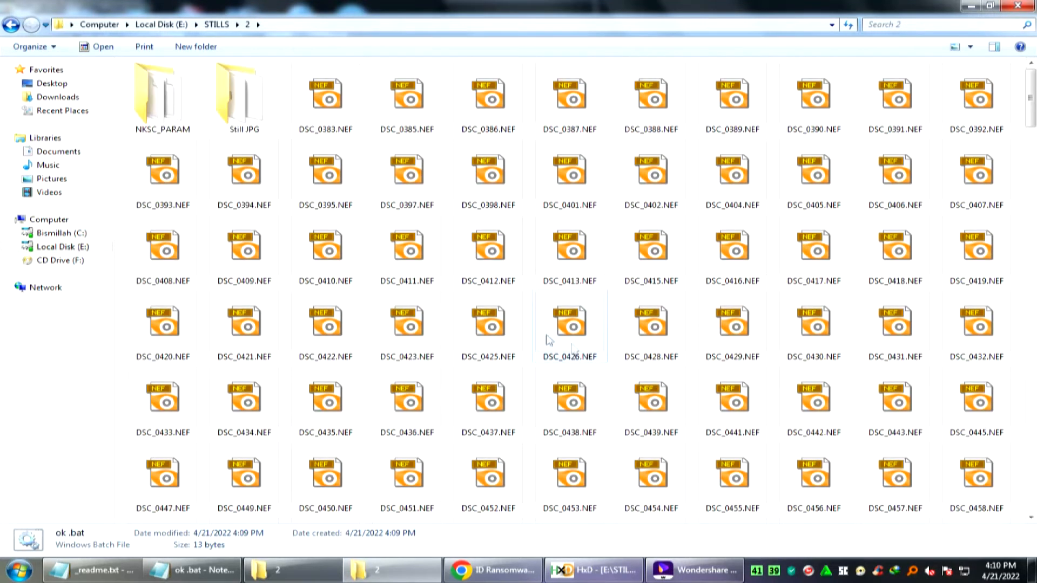
- Check DSC_0398.NEF and DSC_0401.NEF in the image viewer, closing each preview
double_click(491, 178)
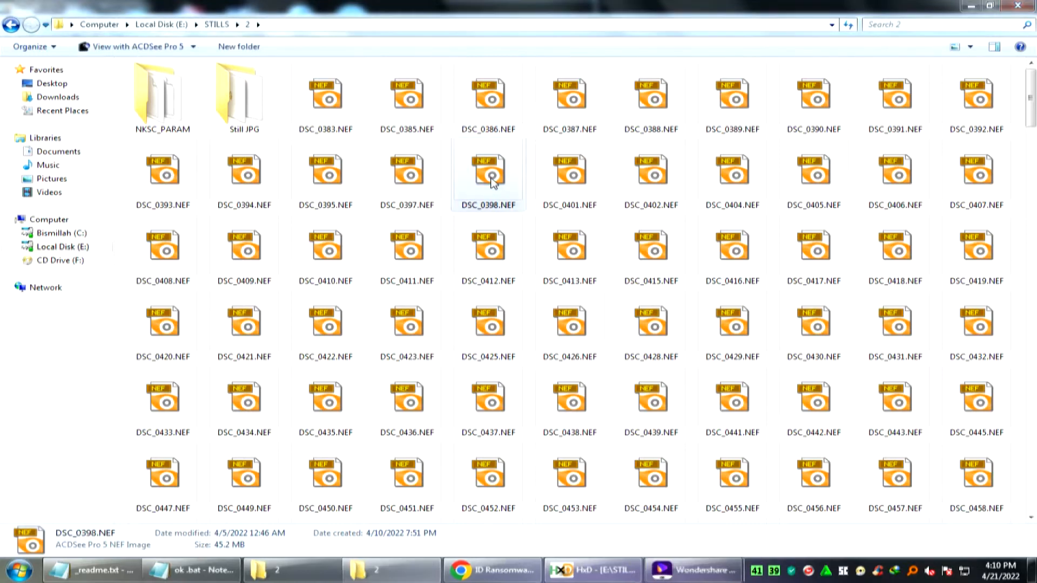
left_click(1017, 5)
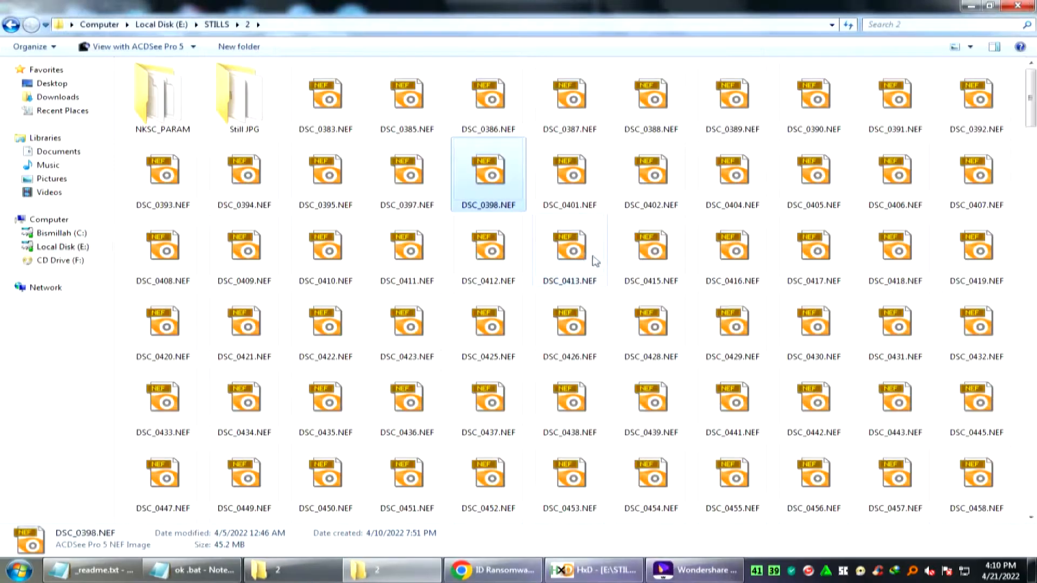
double_click(576, 192)
left_click(1020, 5)
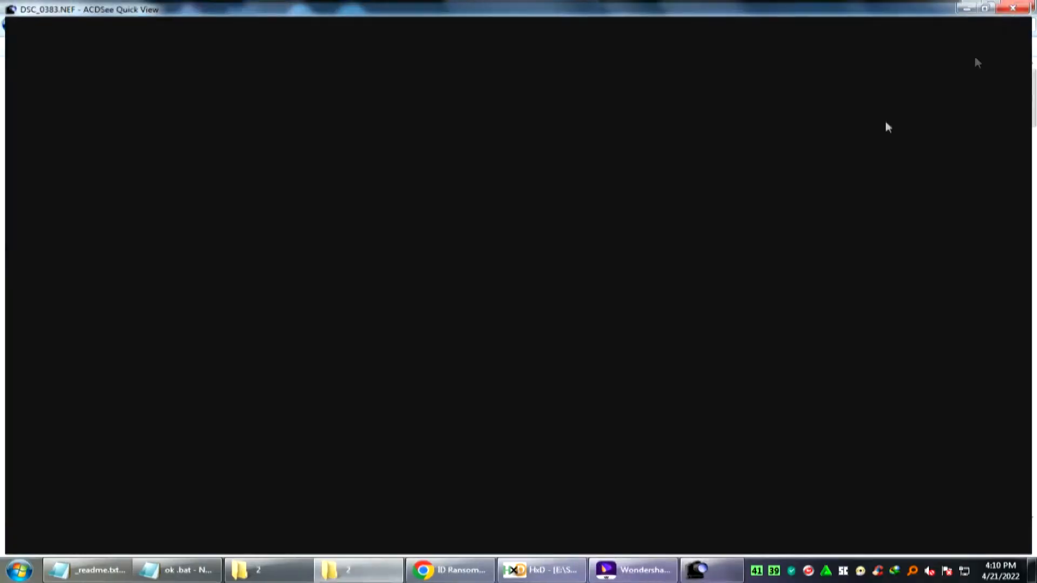
- Switch to HxD, close DSC_0383.NEF, and load DSC_0385.NEF from folder 2
left_click(602, 576)
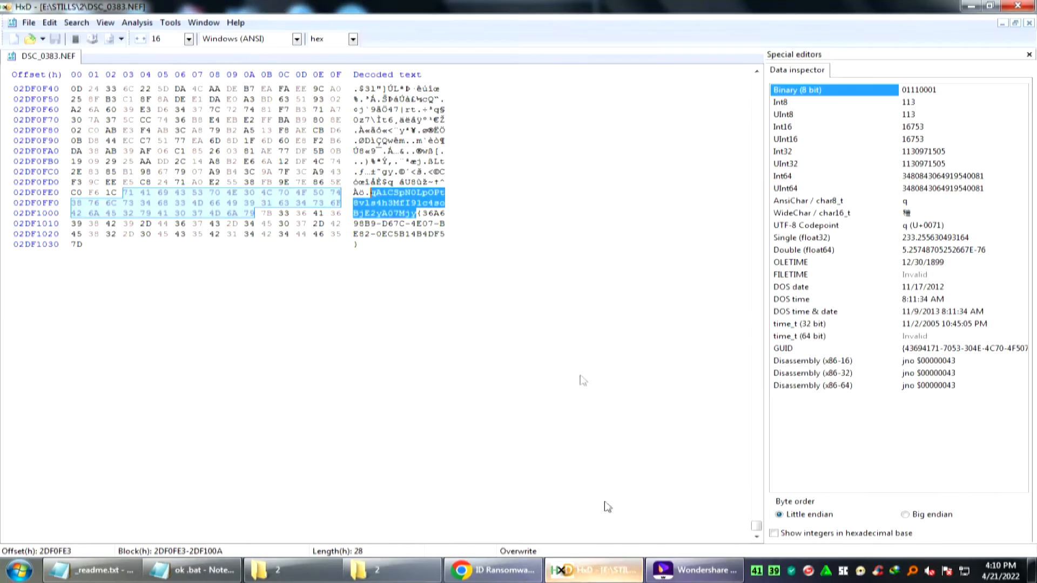
left_click(1029, 22)
left_click_drag(600, 7, 625, 146)
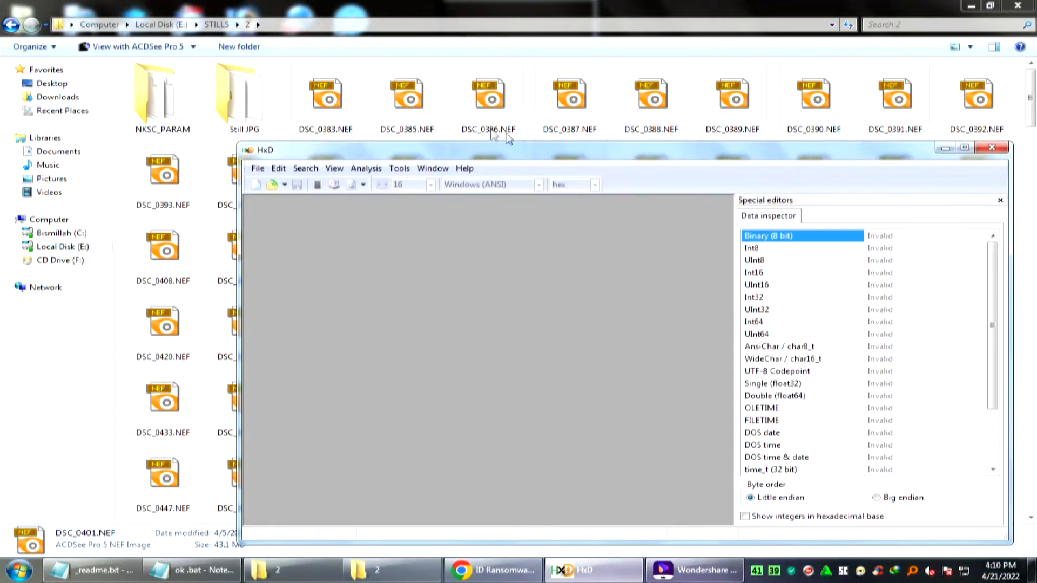
left_click_drag(411, 97, 439, 261)
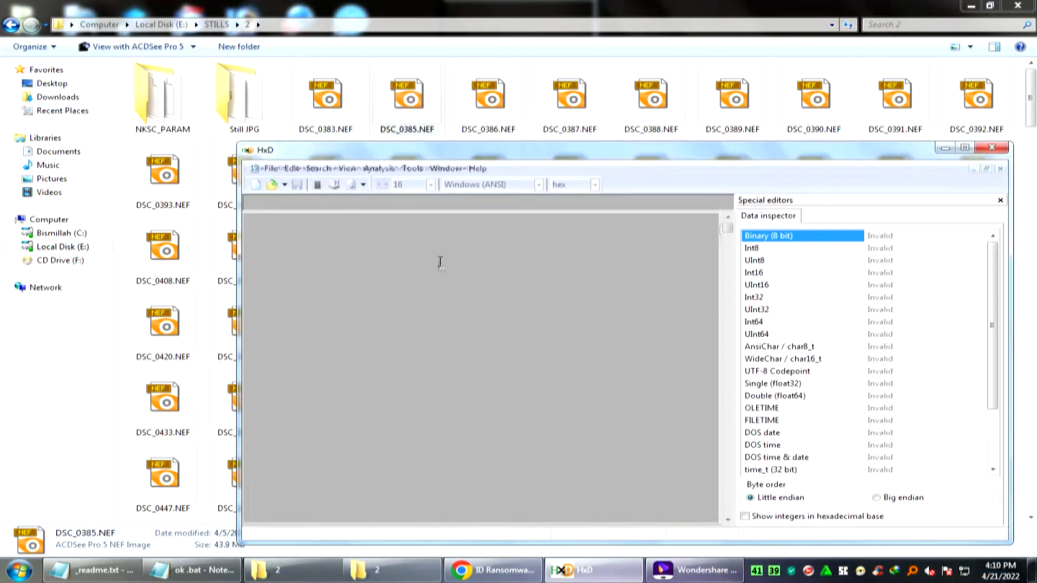
- Search DSC_0385.NEF forward for the hex values FF D8 FF
left_click(323, 170)
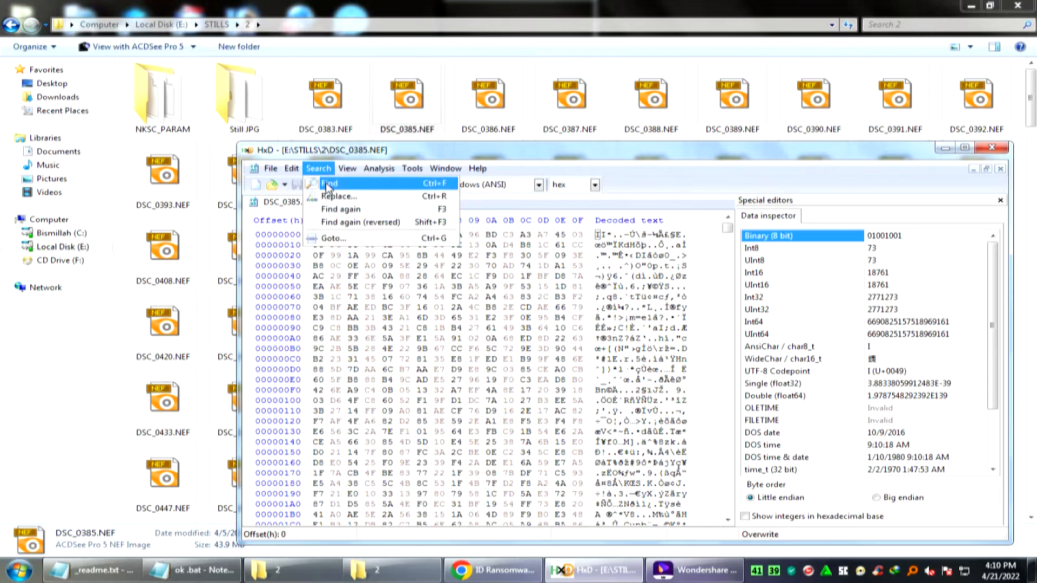
left_click(329, 183)
left_click(565, 279)
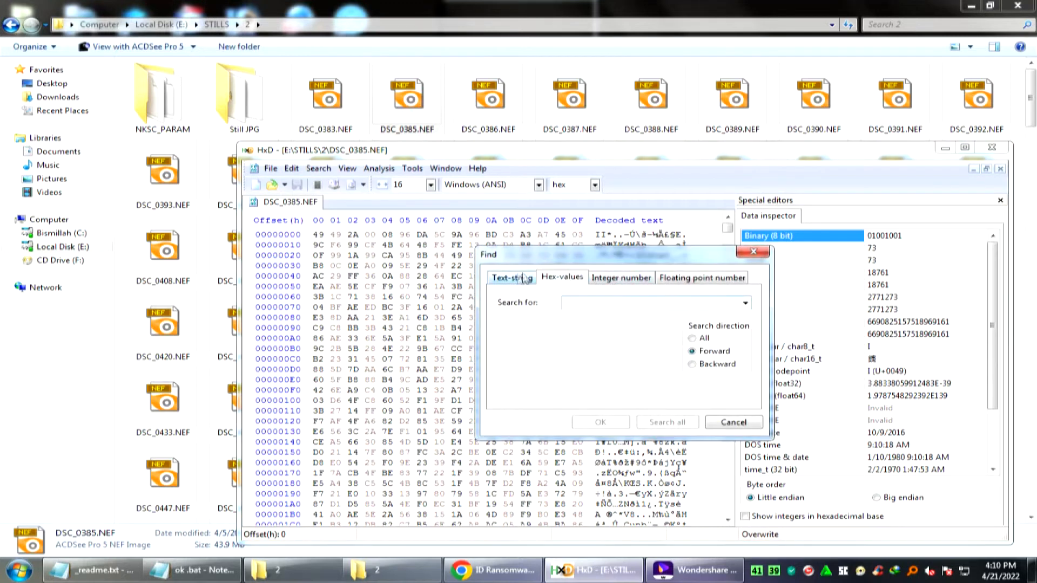
left_click(746, 303)
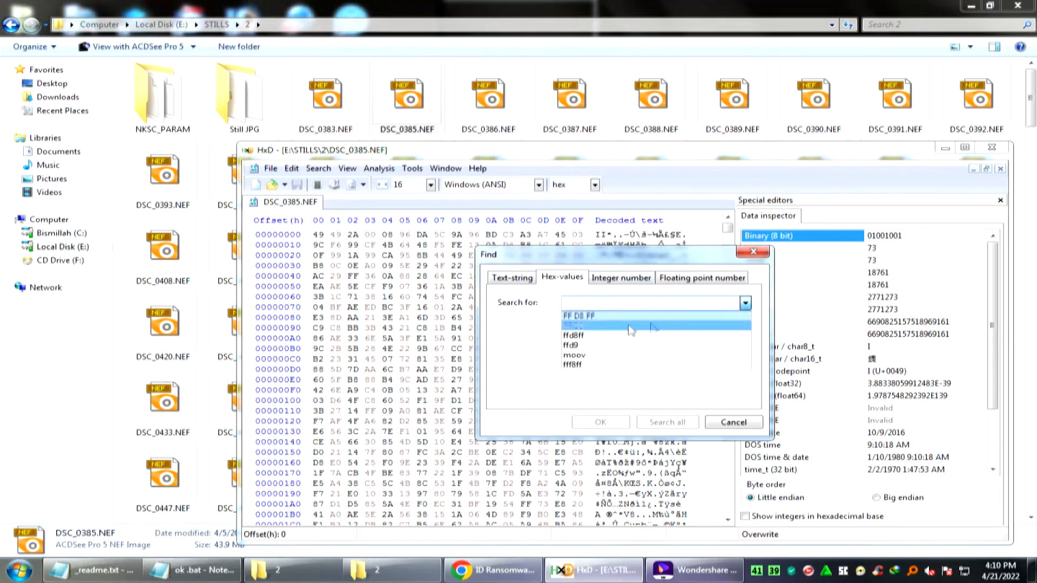
left_click(586, 316)
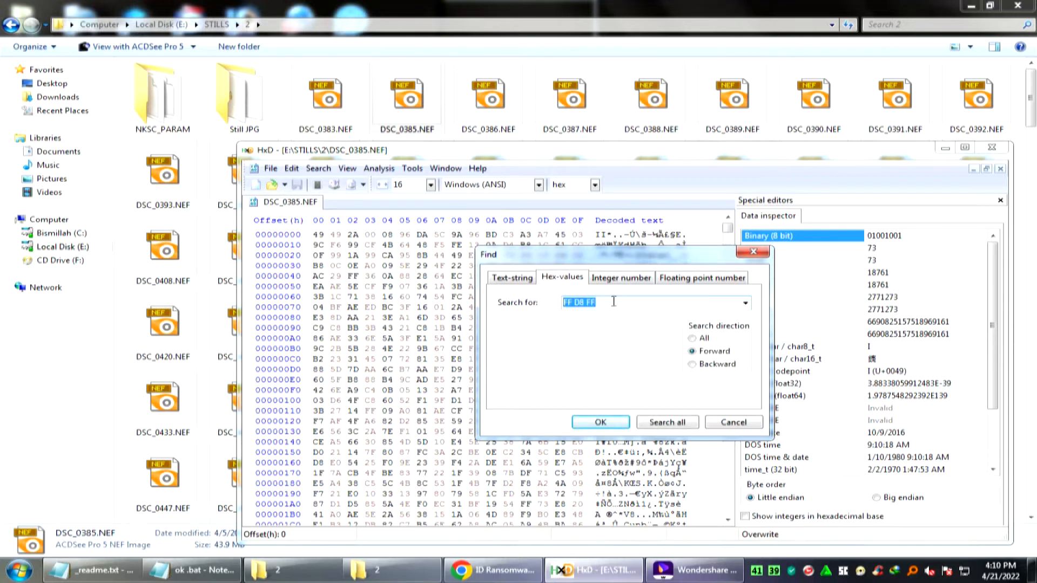
left_click(598, 422)
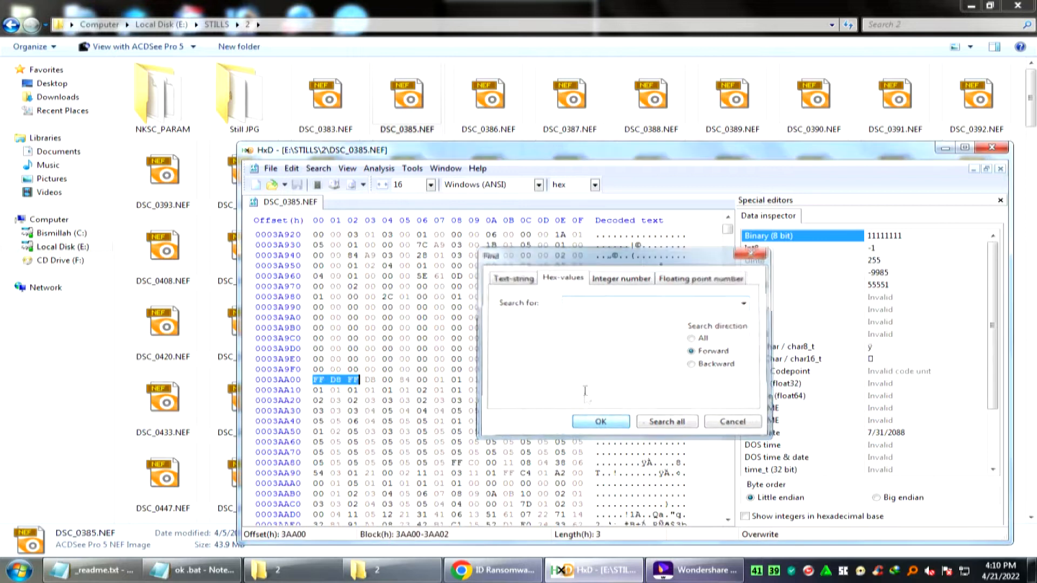
- Copy the start offset 3AA00 of the selected FF D8 FF bytes from the block selection settings
right_click(347, 381)
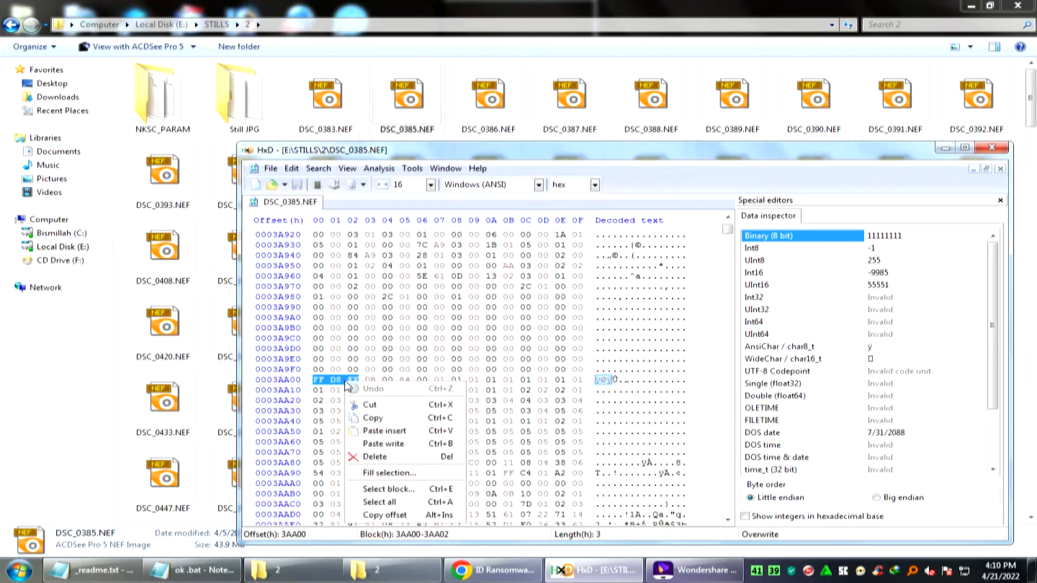
left_click(413, 490)
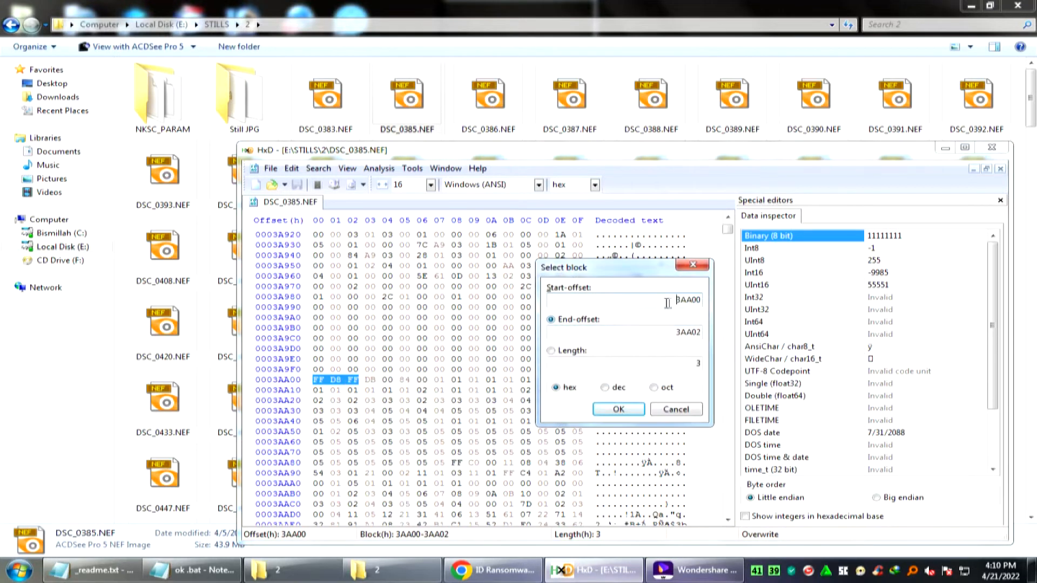
right_click(688, 305)
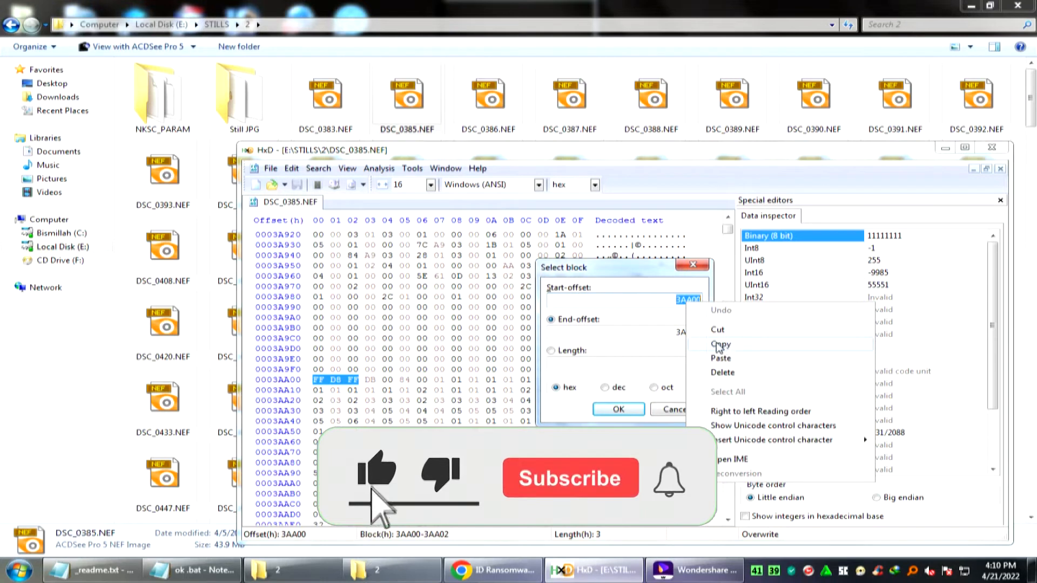
left_click(731, 344)
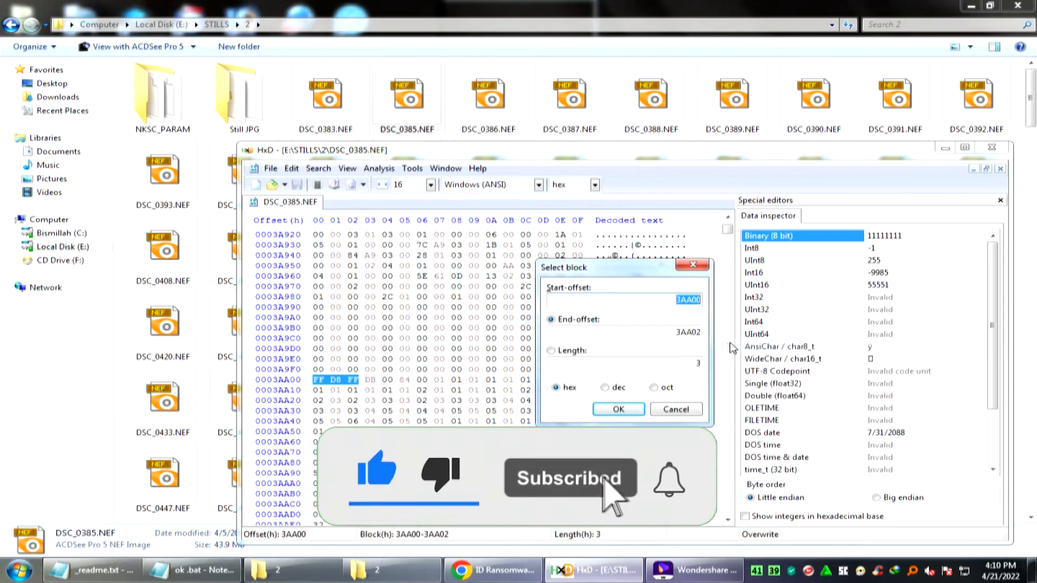
left_click(616, 410)
- Search forward from the FF D8 FF marker for the hex values FF D9
left_click(318, 168)
left_click(326, 184)
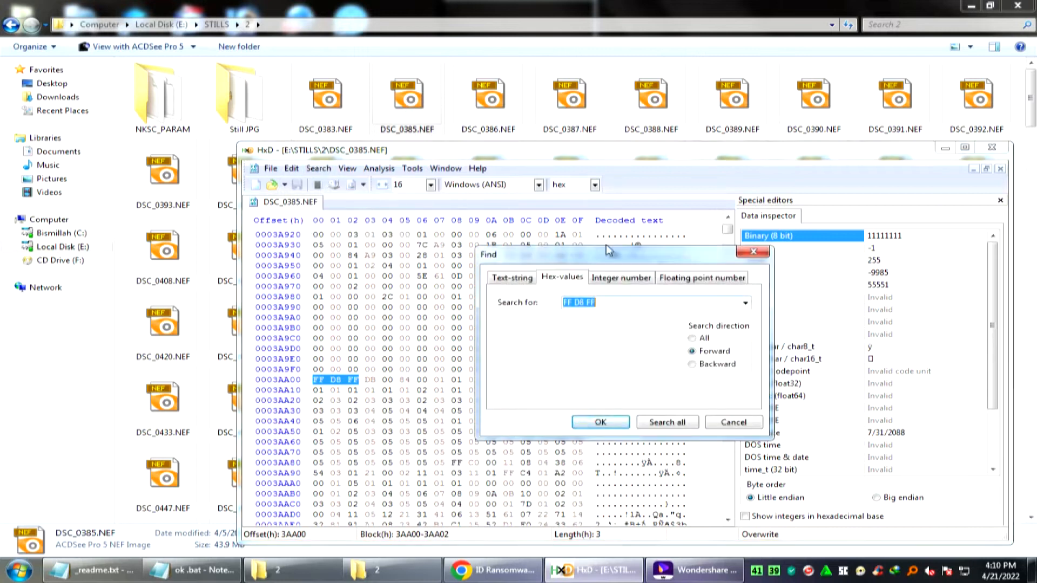
left_click(746, 303)
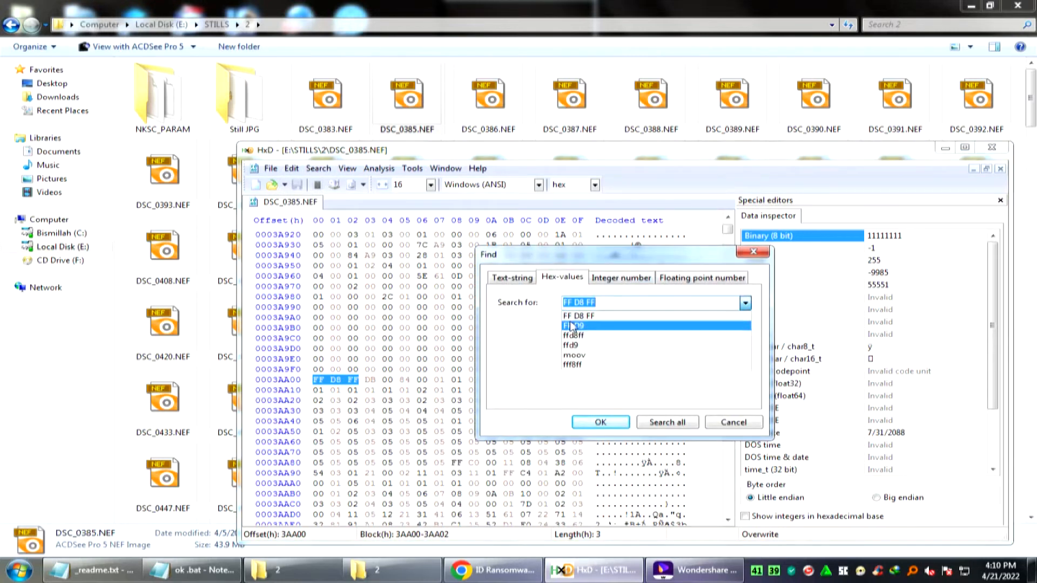
left_click(586, 326)
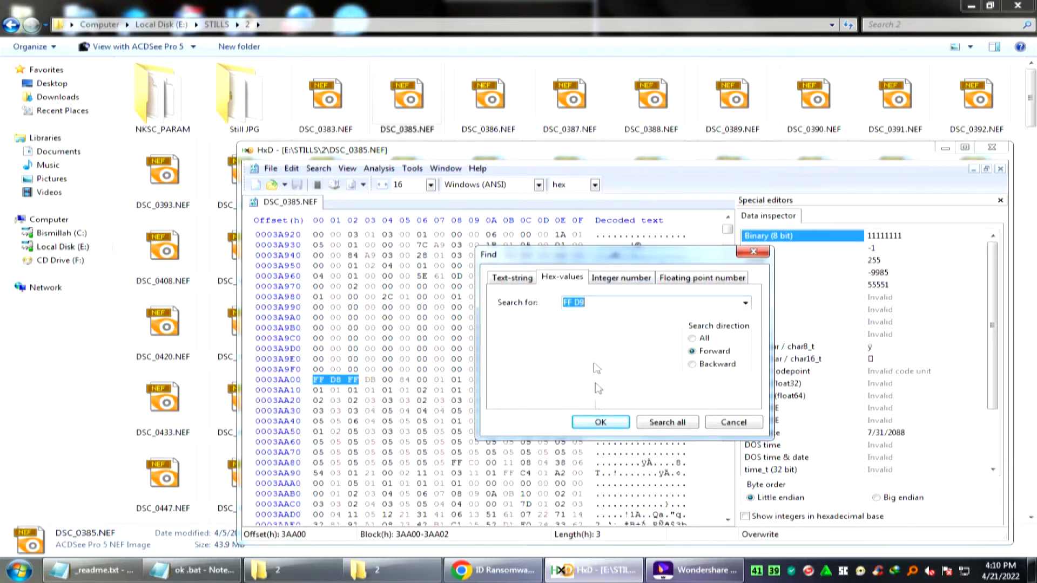
left_click(605, 423)
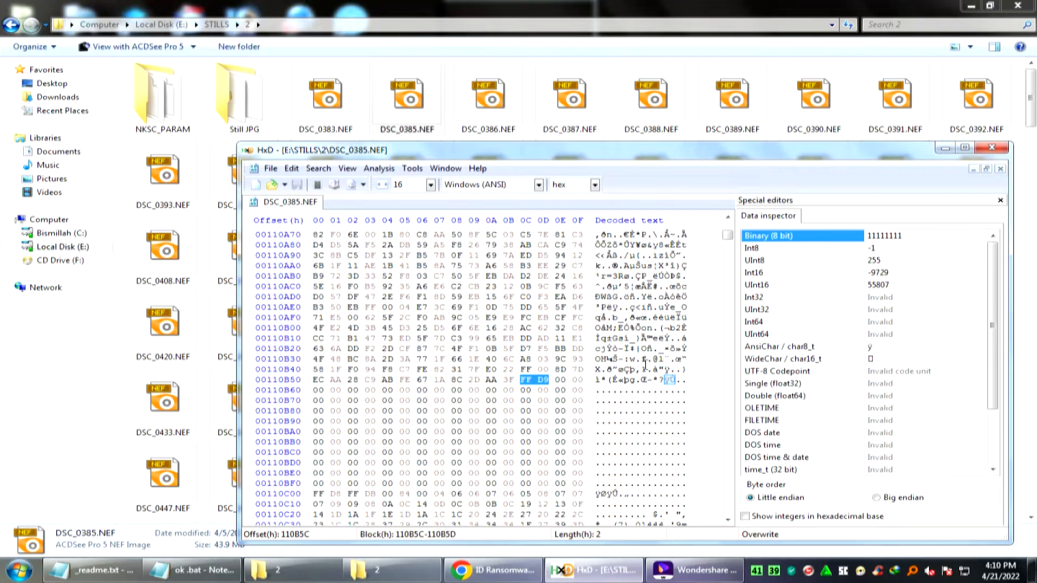
- Repeat the FF D9 search twice to move through the following occurrences in DSC_0385.NEF
left_click(318, 168)
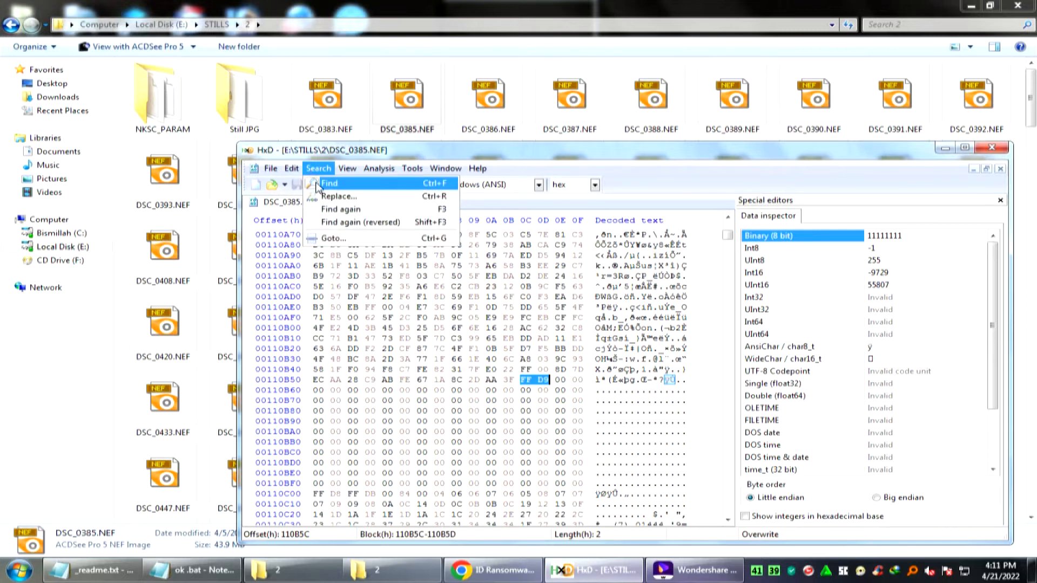
left_click(319, 185)
left_click(753, 252)
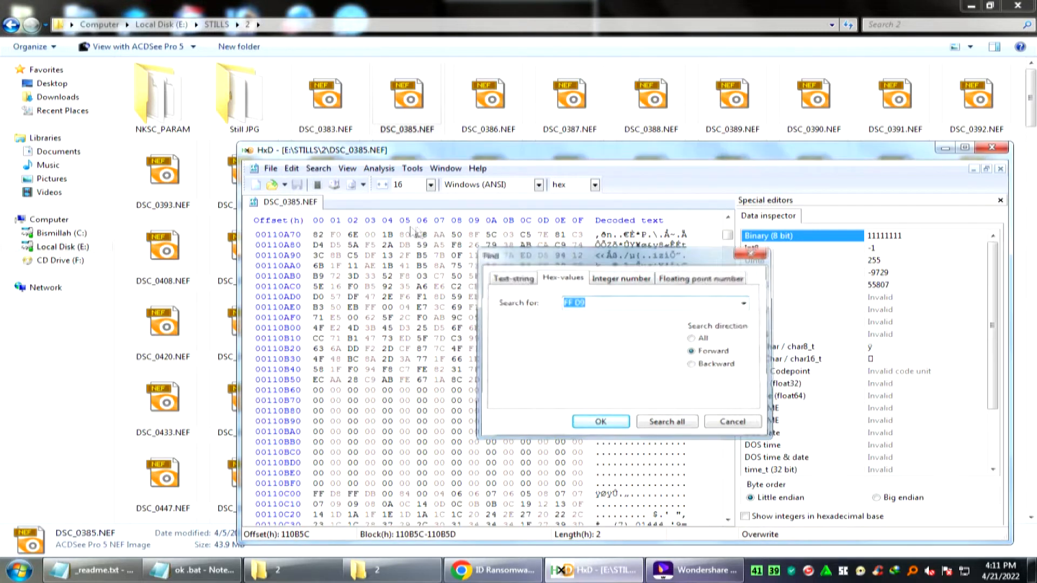
left_click(314, 169)
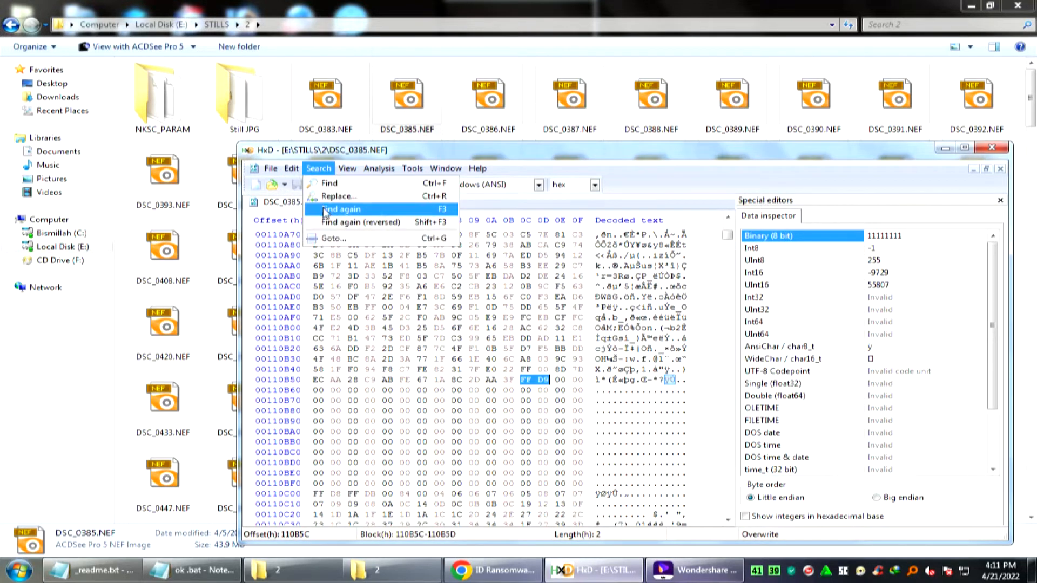
left_click(442, 211)
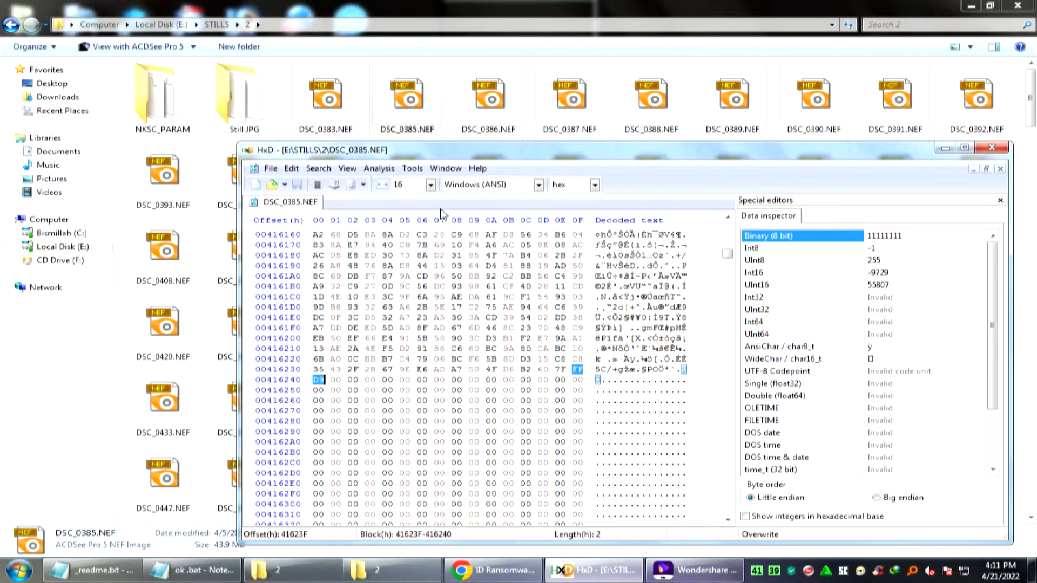
key("F3")
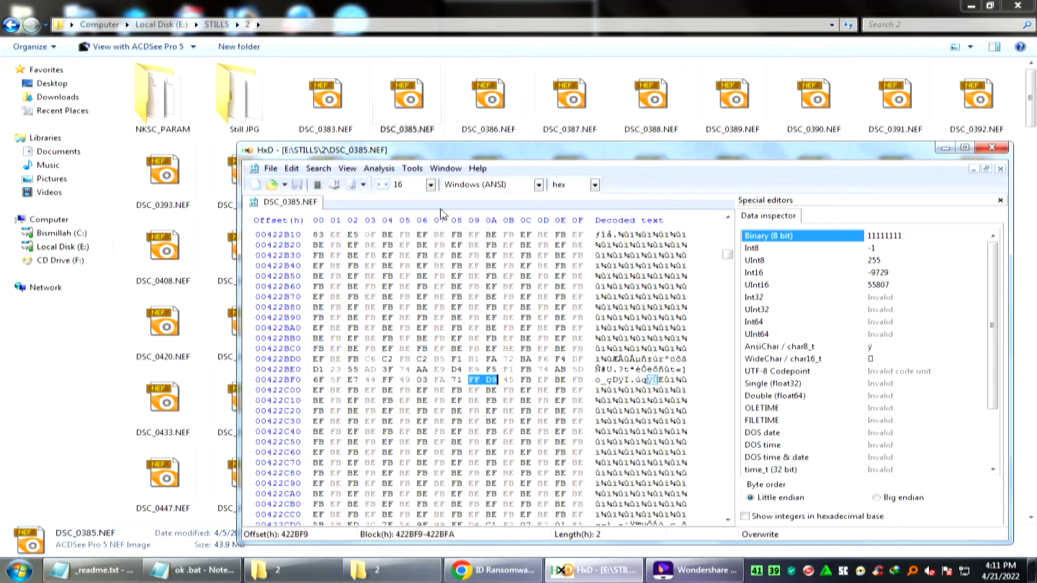
- Repeat the forward FF D9 search through DSC_0385.NEF until the last occurrence in the file is selected
key("F3")
key("F3")
key("F3")
key("F3")
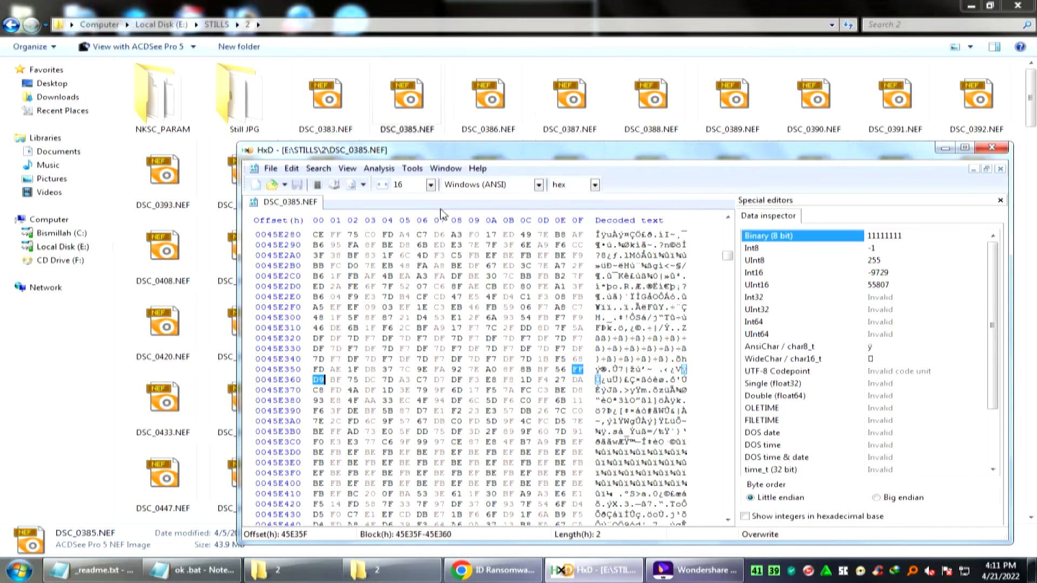
key("F3")
key("F3")
key("F3")
key("F3")
key("F3")
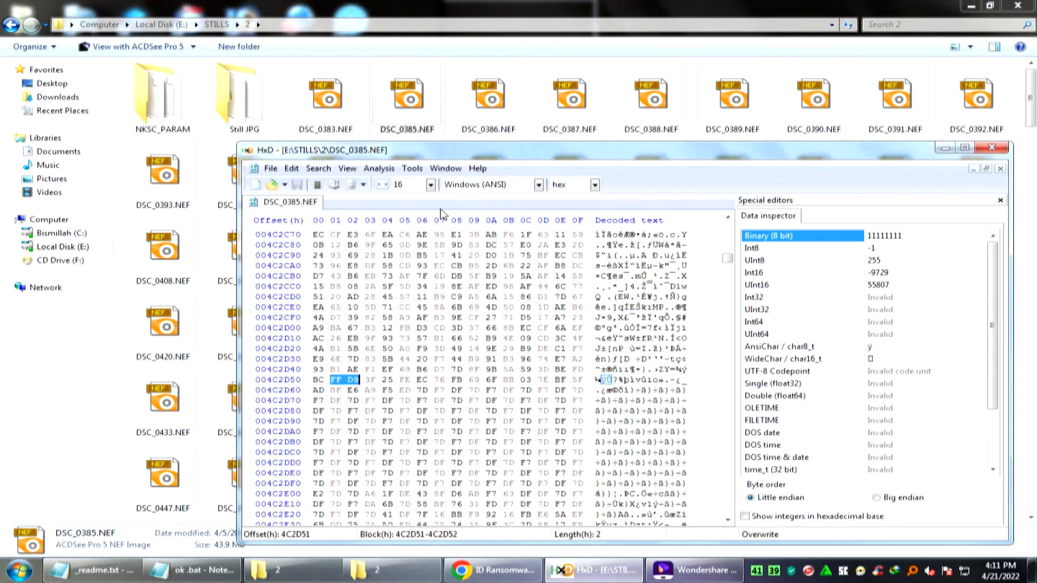
key("F3")
key("F3")
key("F3")
key("F3")
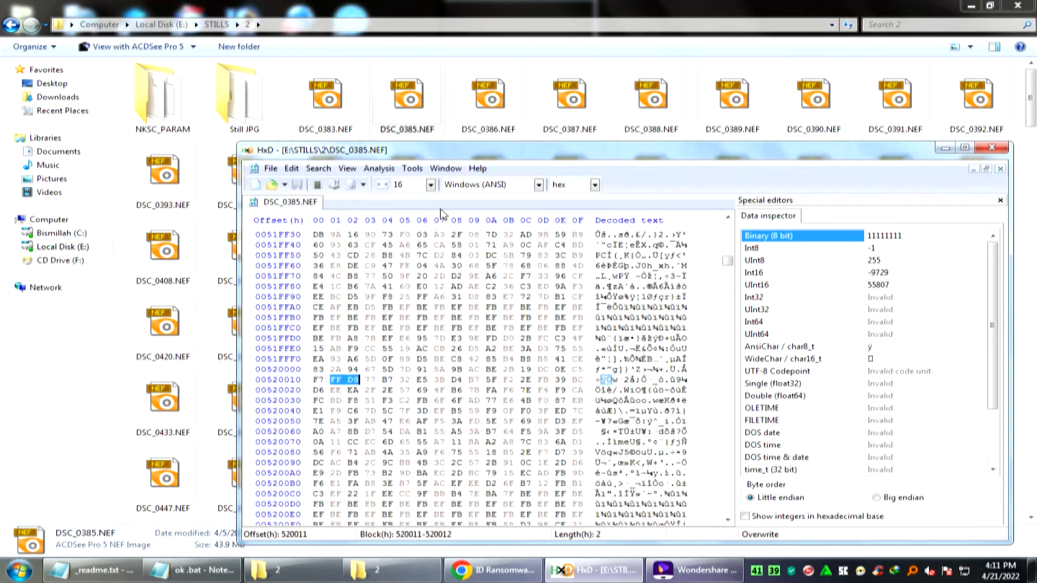
key("F3")
key("F3")
key("F3")
key("F3")
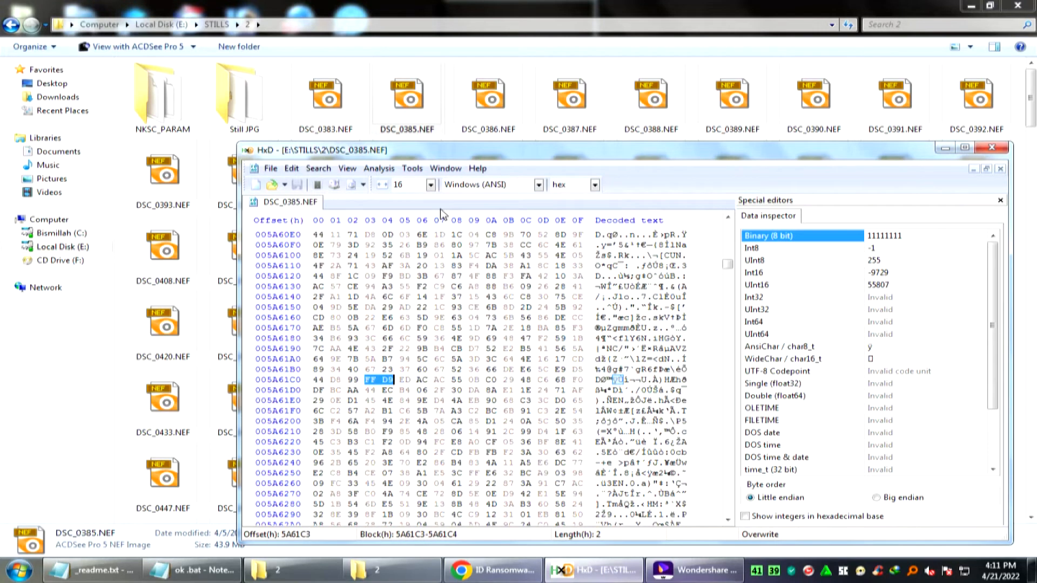
key("F3")
key("F3")
key("F3")
key("F3")
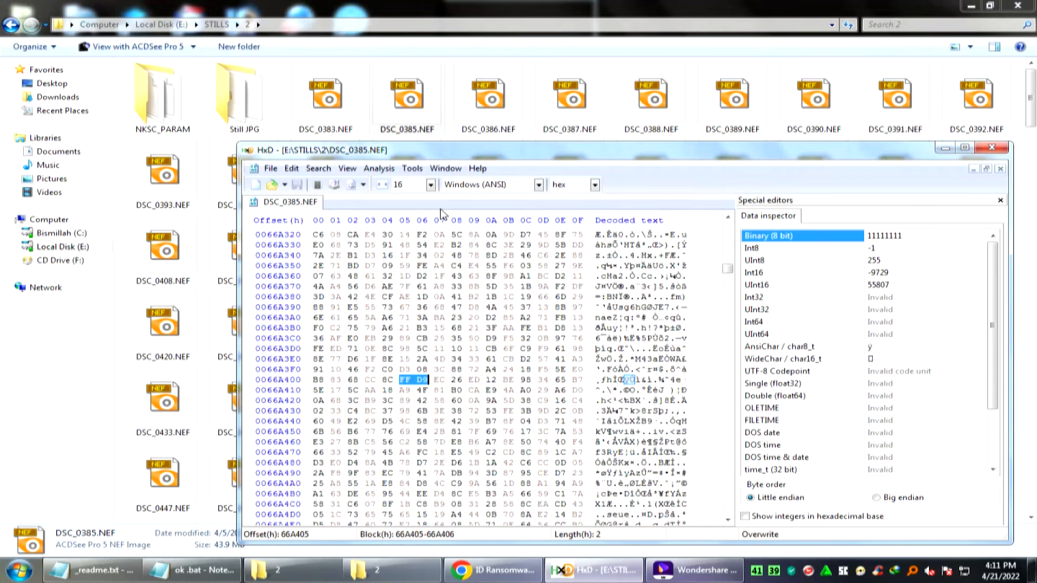
key("F3")
key("F3")
key("F3")
key("F3")
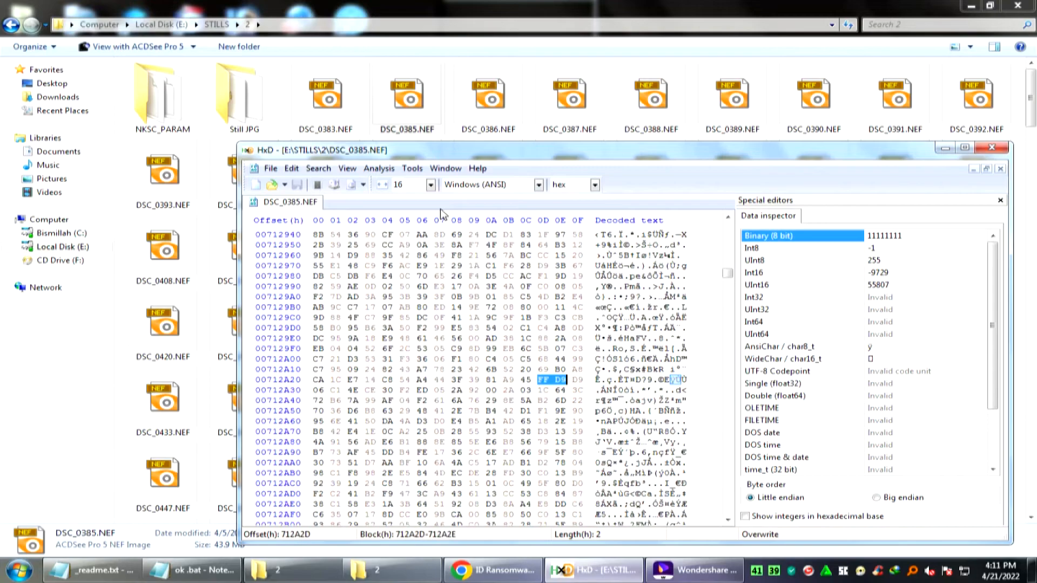
key("F3")
key("F3")
key("F3")
key("F3")
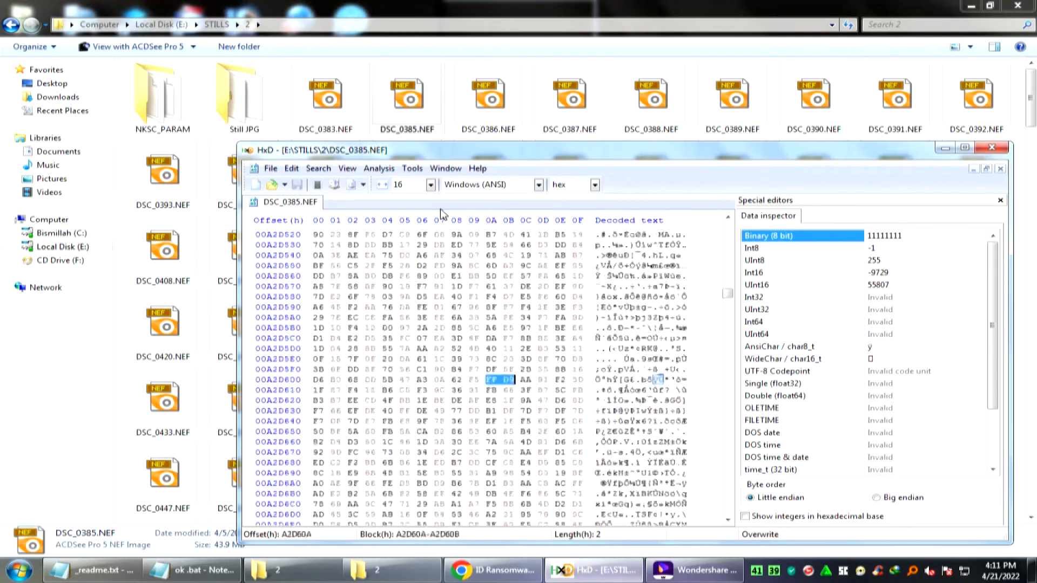
key("F3")
key("F3")
key("F3")
key("F3")
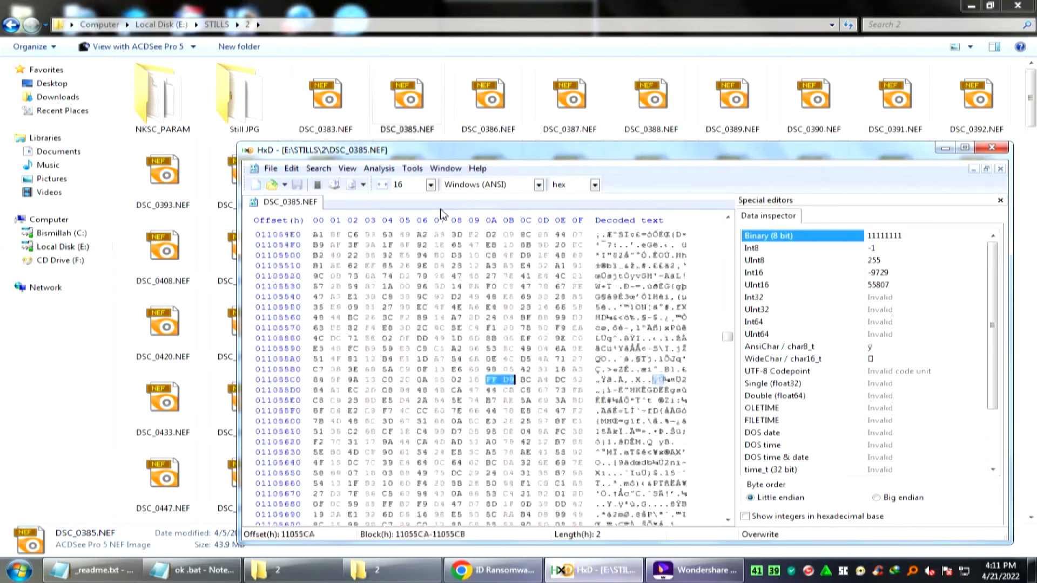
key("F3")
key("F3")
key("F3")
key("F3")
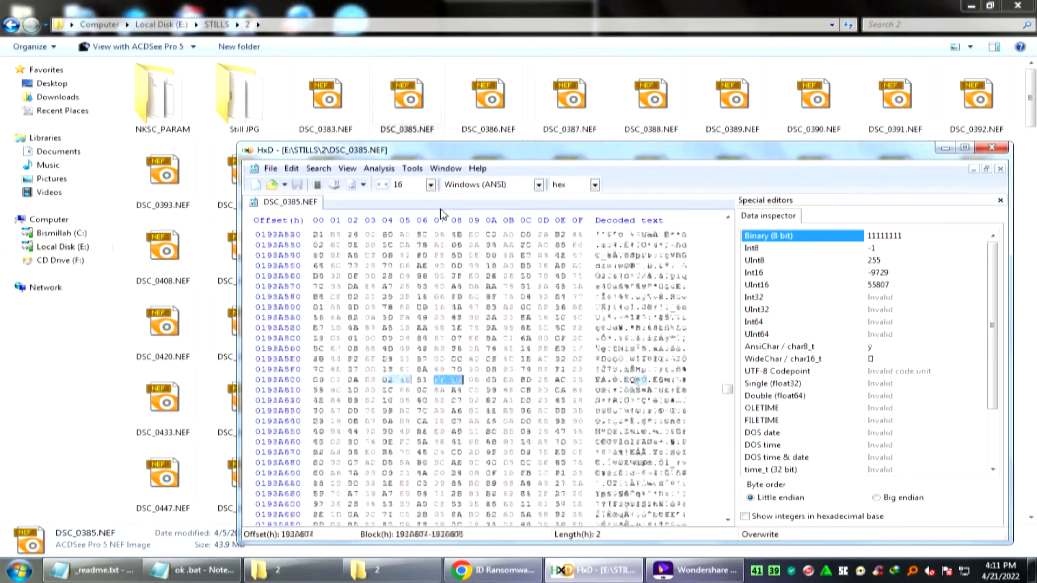
key("F3")
key("F3")
key("F3")
key("F3")
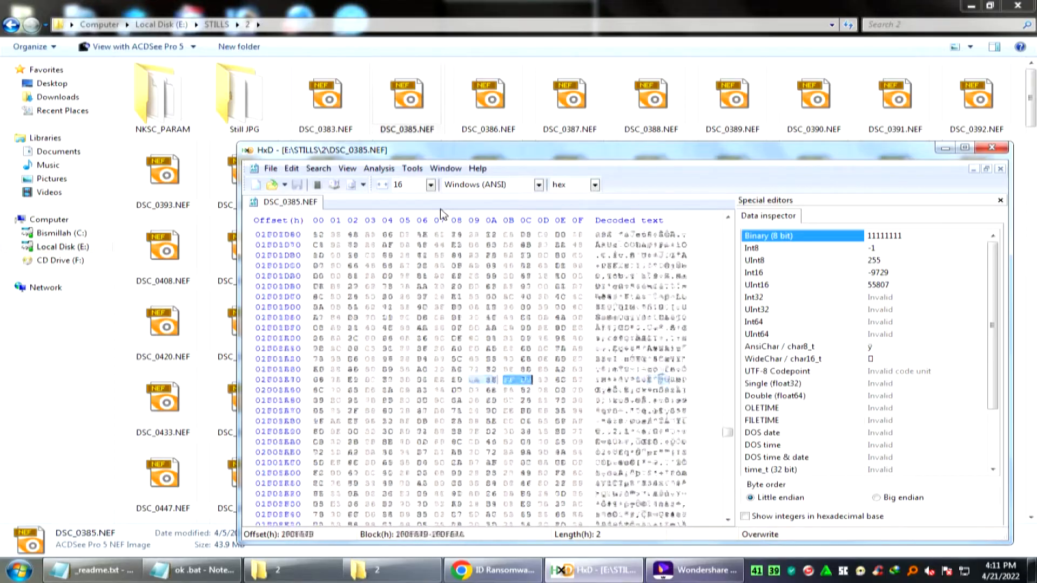
key("F3")
key("F3")
key("F3")
key("F3")
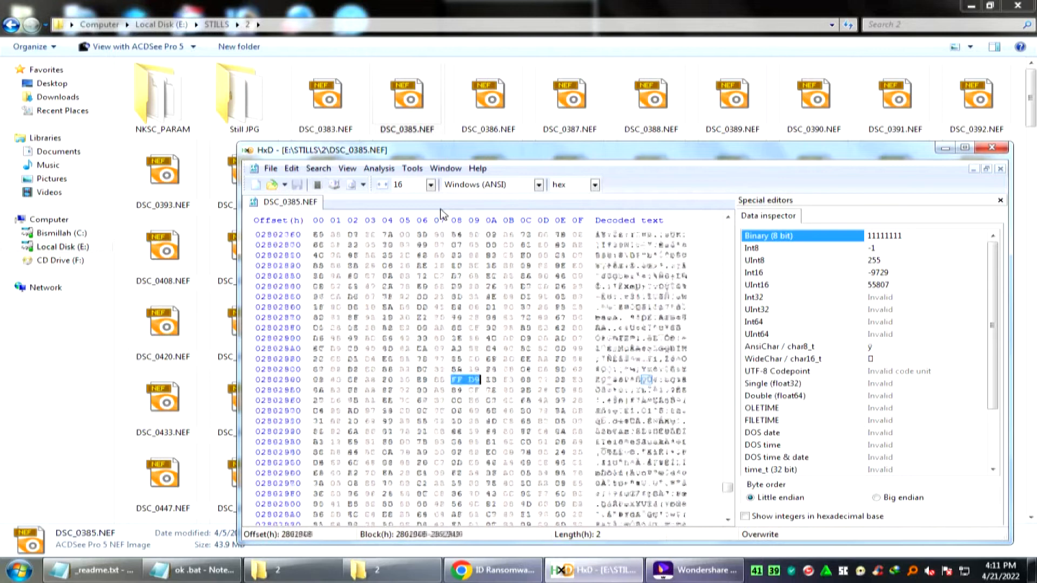
key("F3")
key("F3")
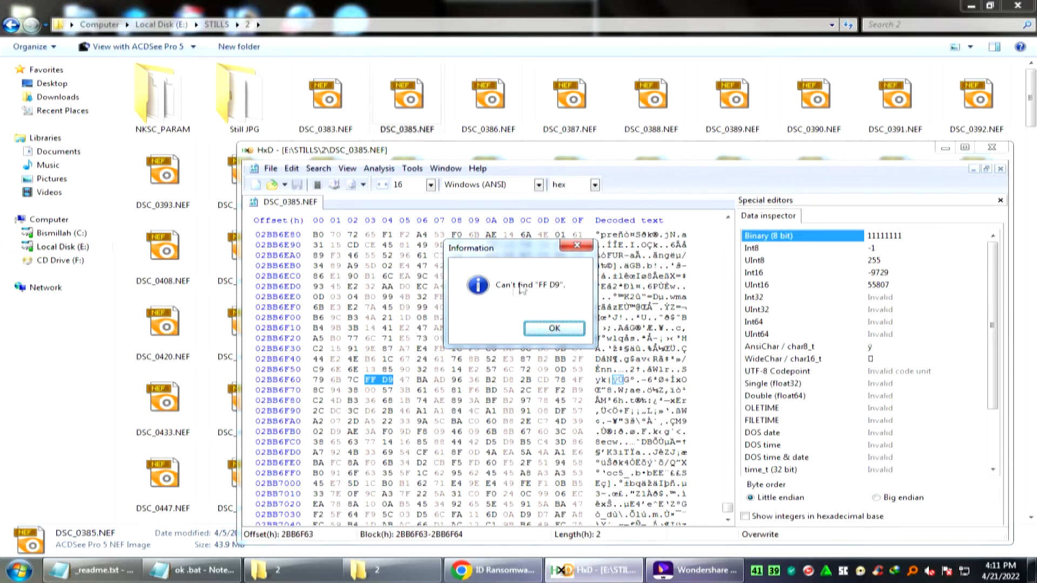
left_click(550, 329)
- Select the block from start offset 3AA00 through the last FF D9 marker at end offset 2BB6F64, and copy it
right_click(385, 381)
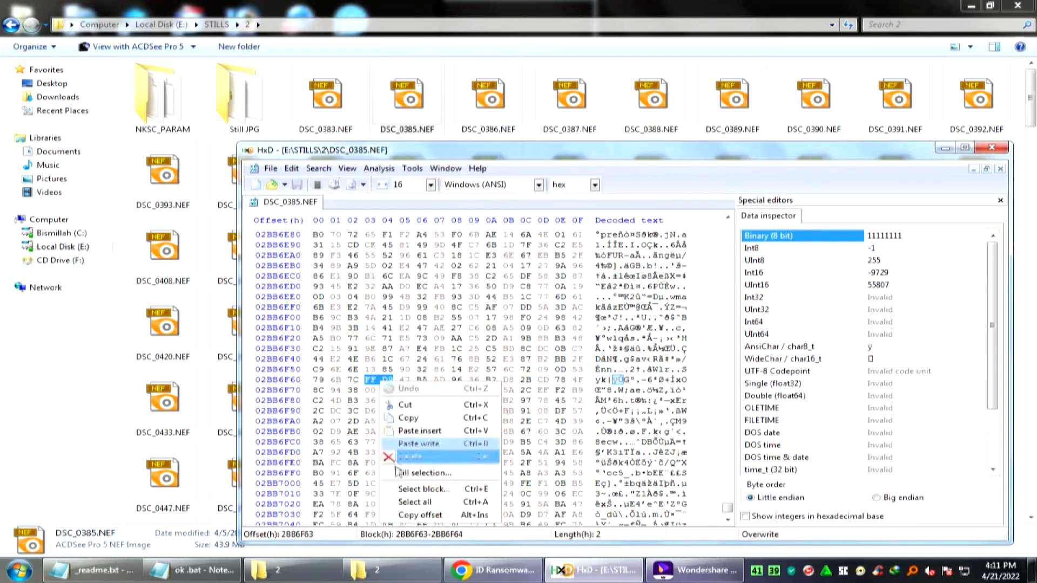
left_click(419, 489)
left_click_drag(657, 304, 703, 300)
right_click(689, 299)
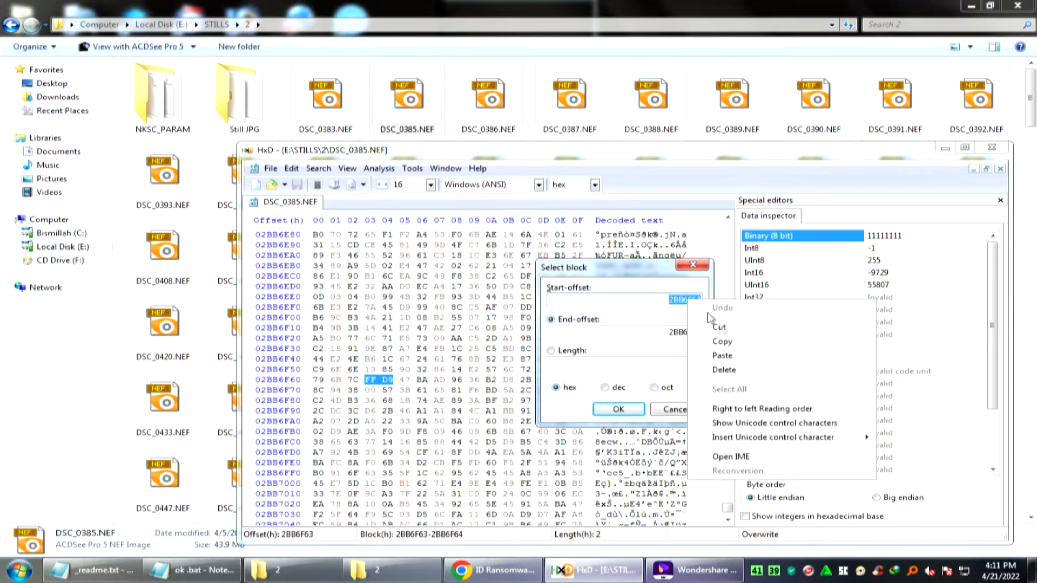
left_click(722, 356)
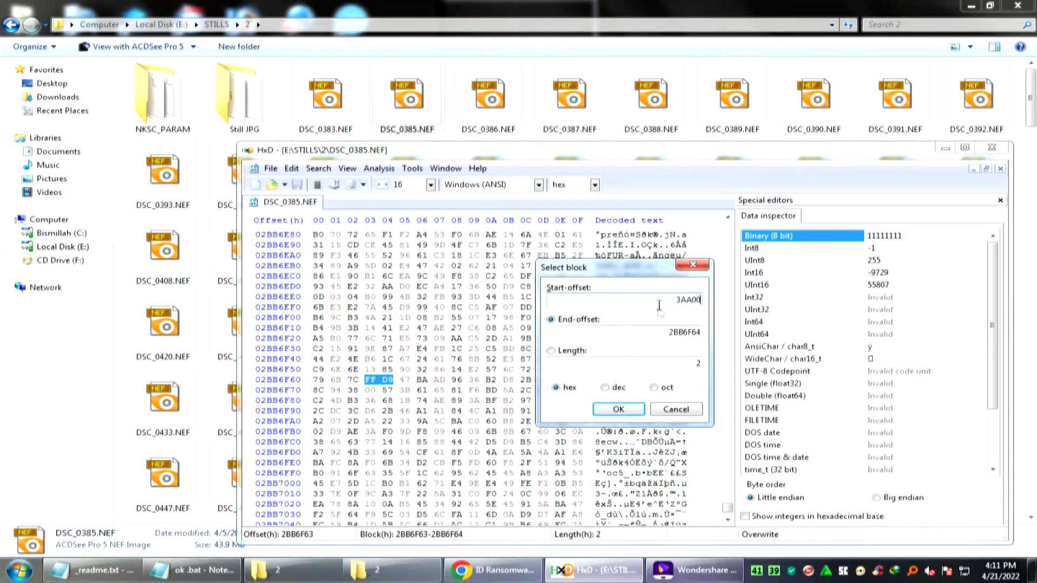
left_click(617, 411)
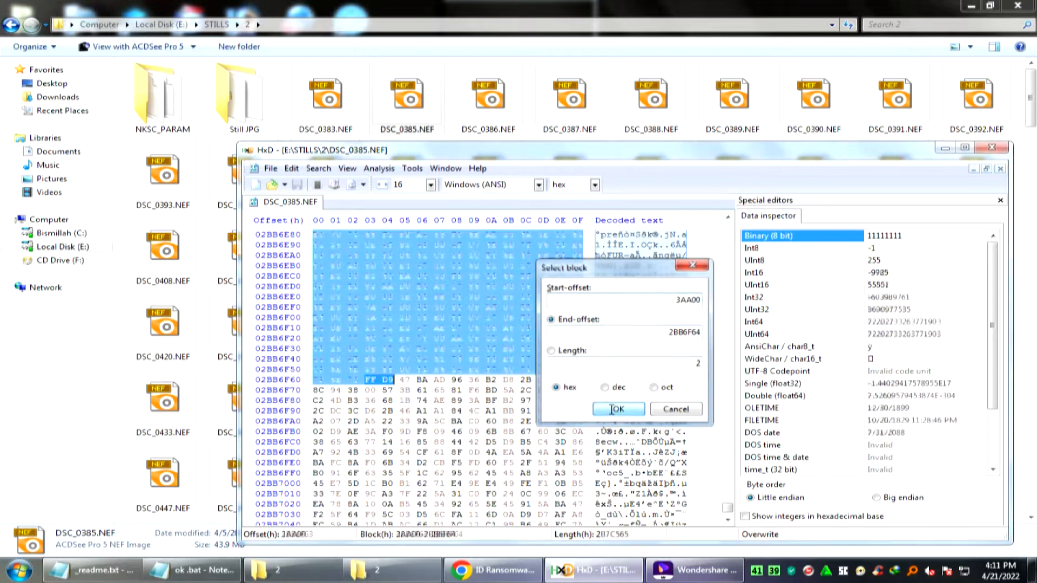
right_click(422, 363)
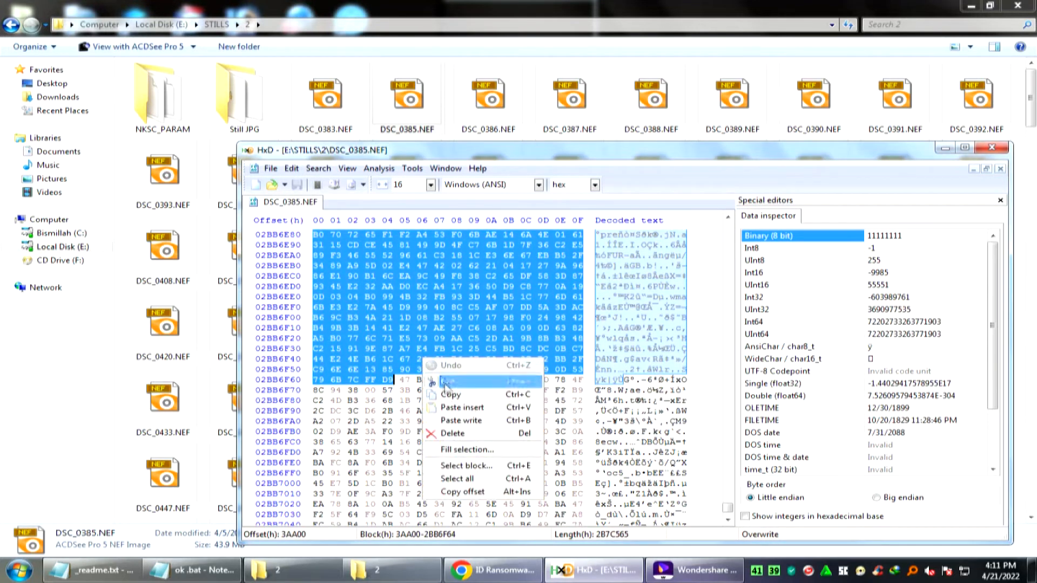
left_click(452, 396)
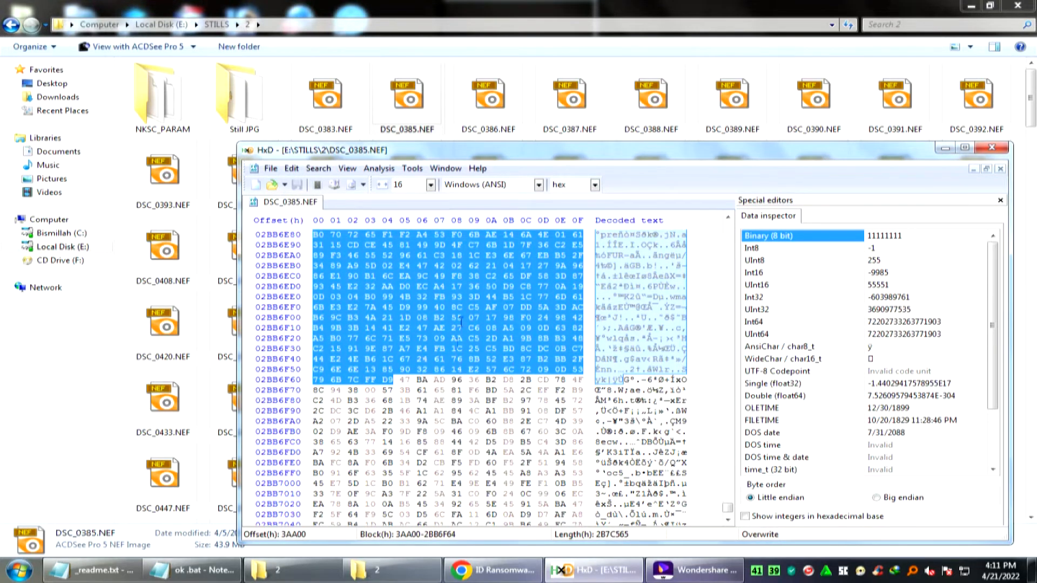
- Replace the entire contents of DSC_0385.NEF with the copied JPEG block by deleting all bytes and pasting
right_click(459, 296)
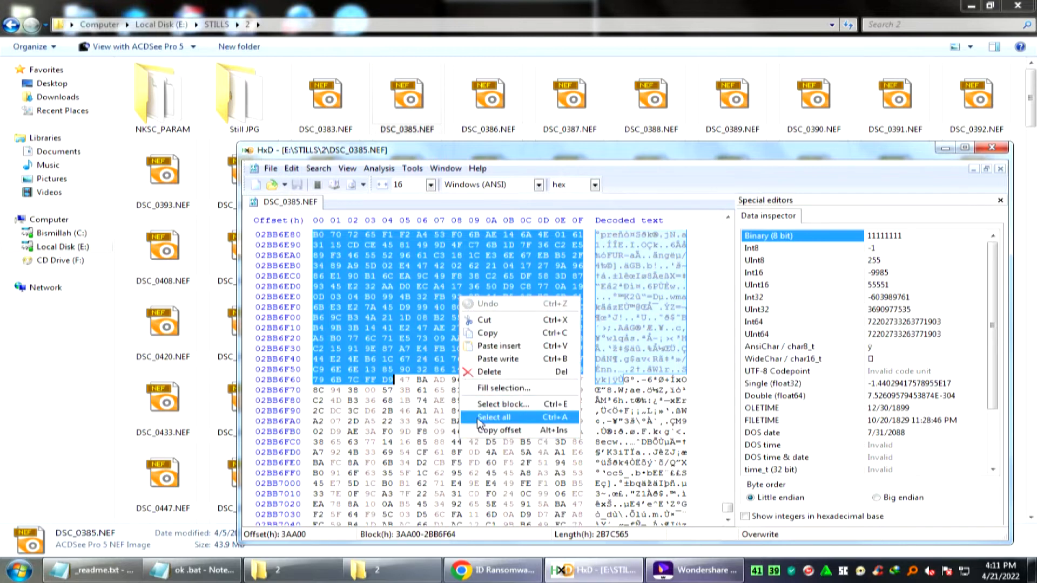
left_click(531, 425)
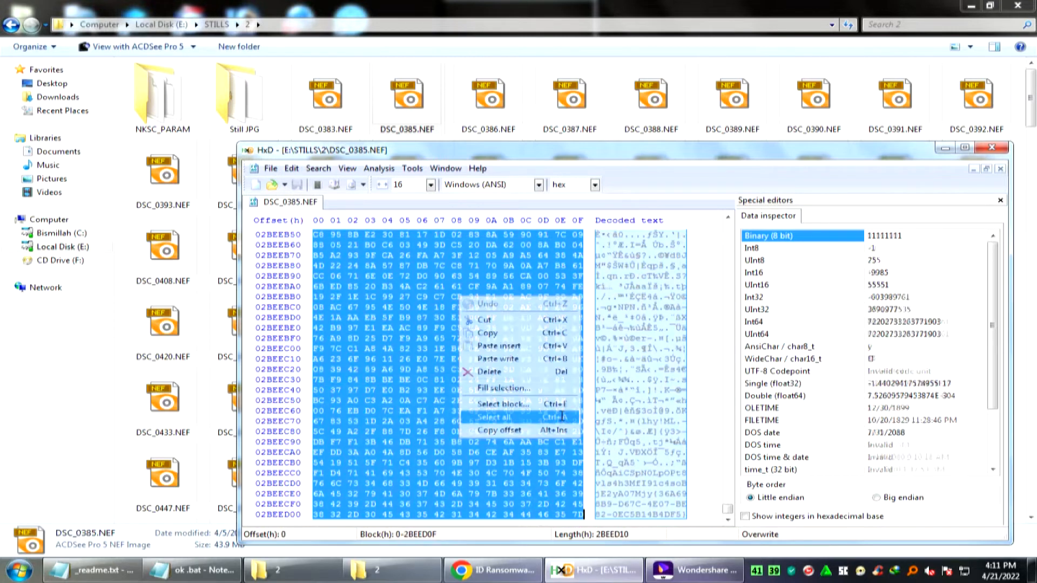
right_click(456, 278)
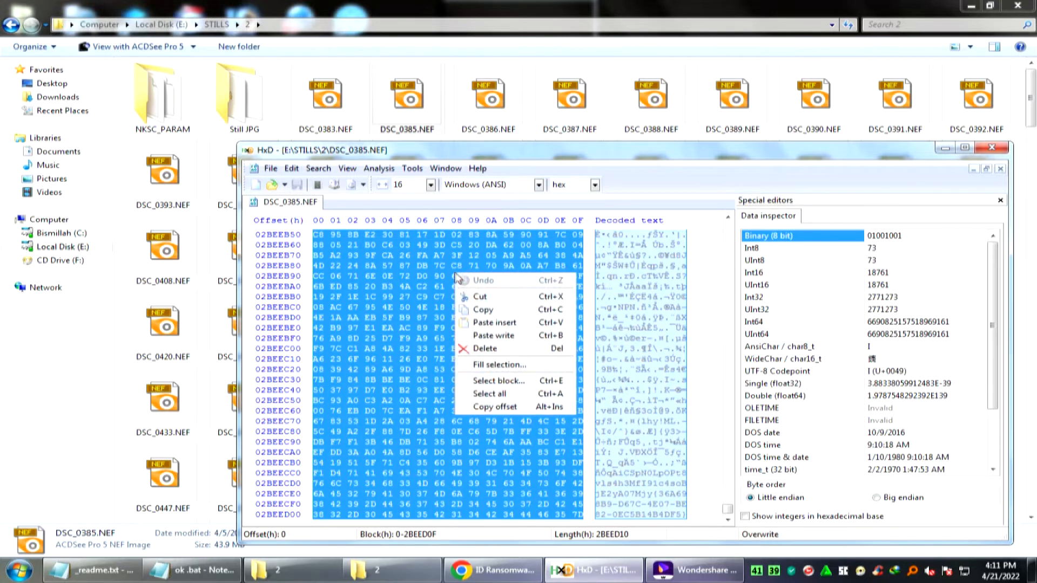
left_click(540, 349)
right_click(461, 282)
left_click(483, 334)
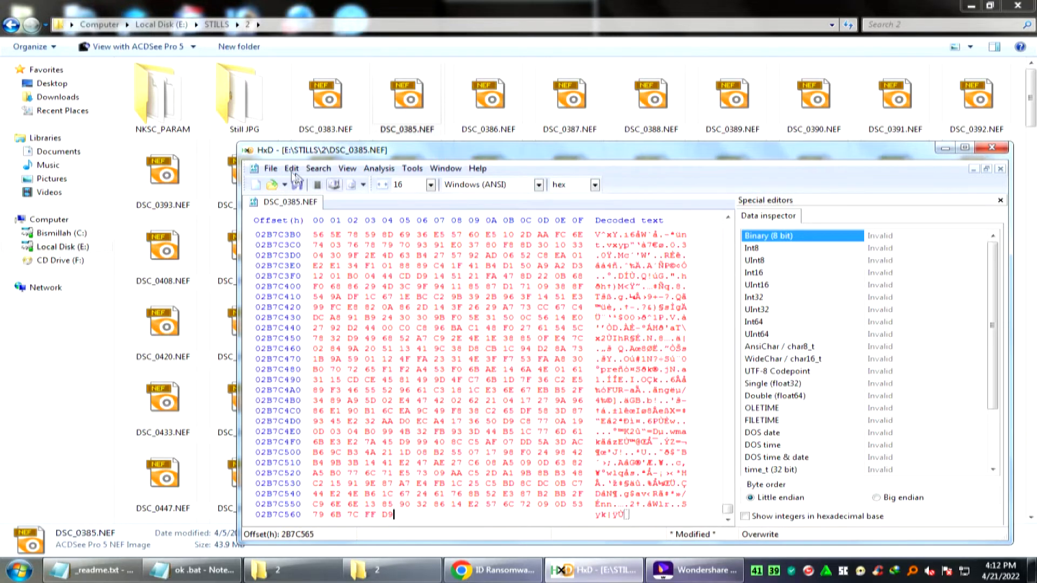
- Save the modified DSC_0385.NEF and minimize the hex editor to return to the photo folder
left_click(271, 169)
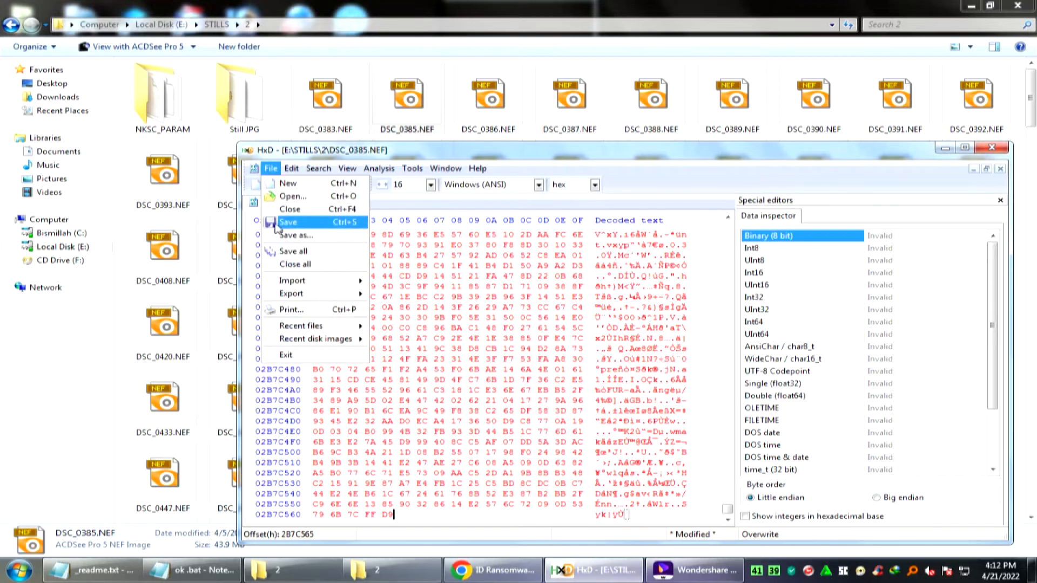
left_click(308, 224)
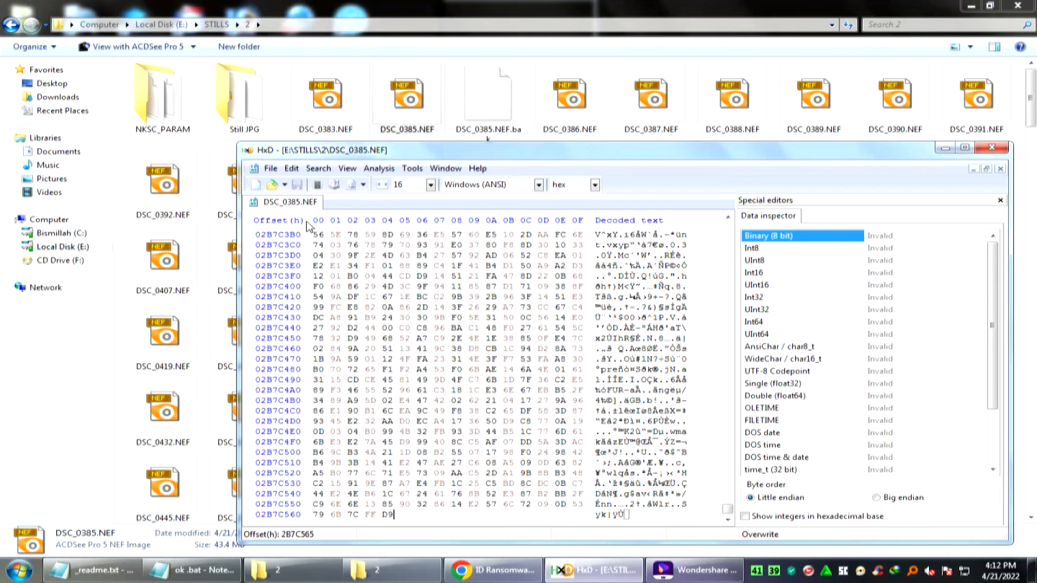
left_click(945, 149)
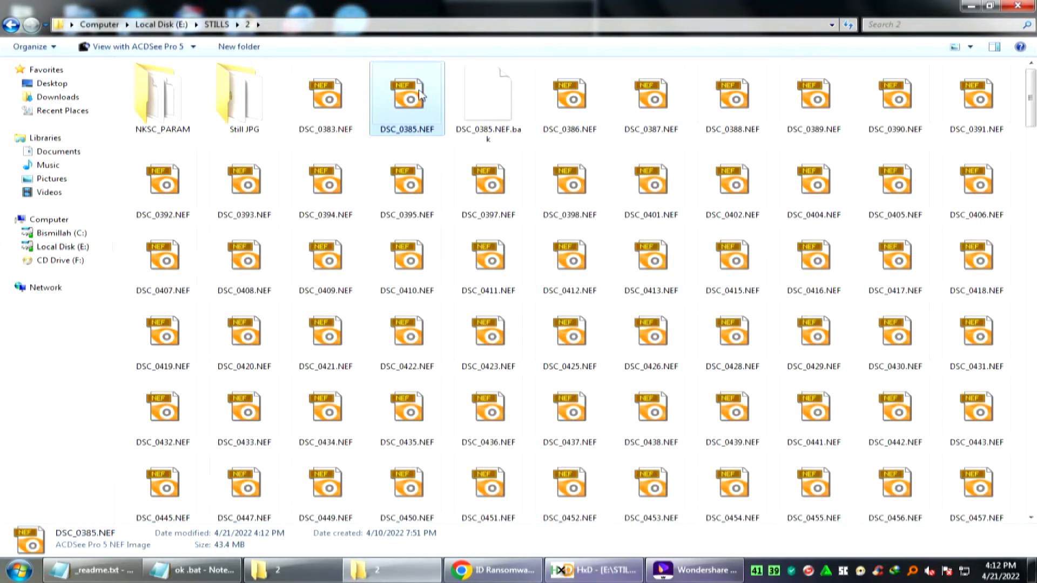
- Try to view the saved DSC_0385.NEF in ACDSee twice, closing the viewer each time
double_click(419, 94)
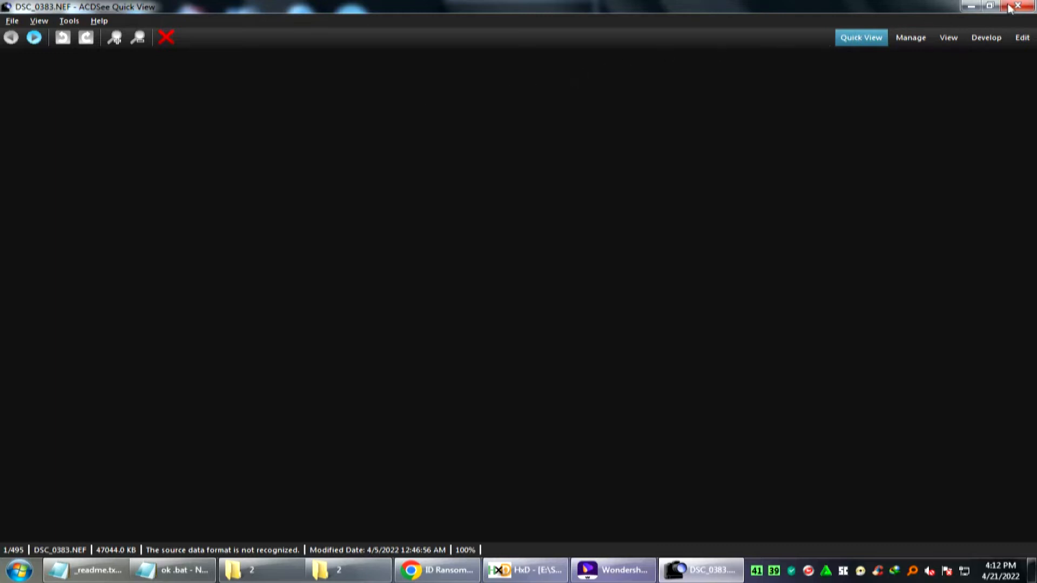
left_click(1015, 6)
right_click(418, 101)
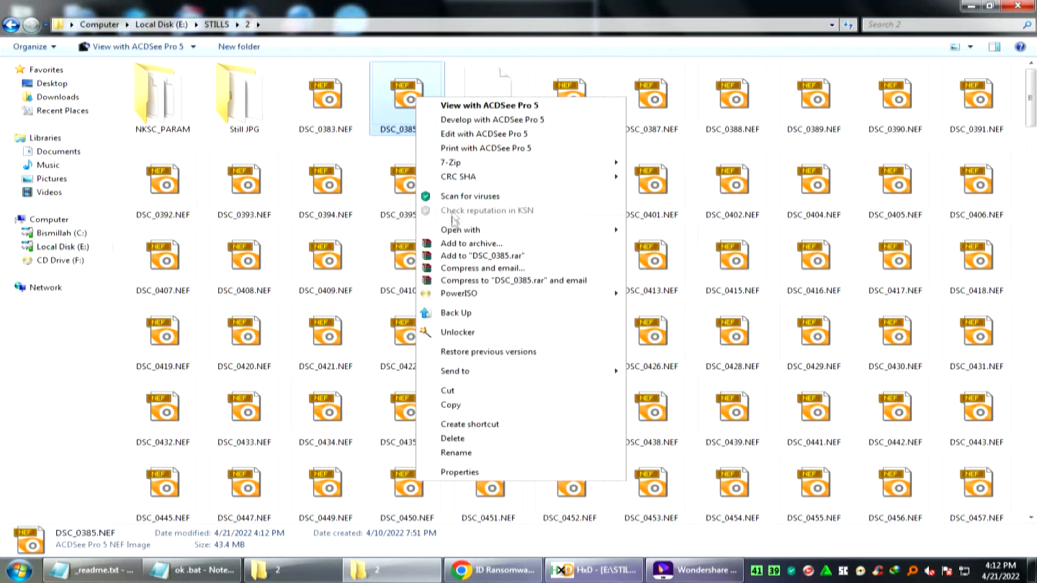
mouse_move(455, 234)
left_click(659, 232)
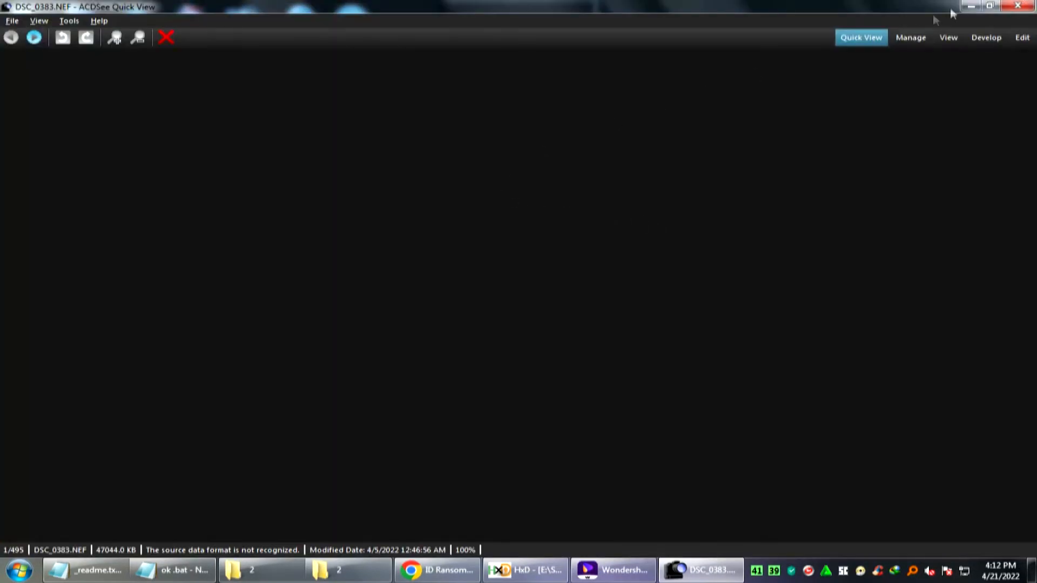
left_click(1012, 6)
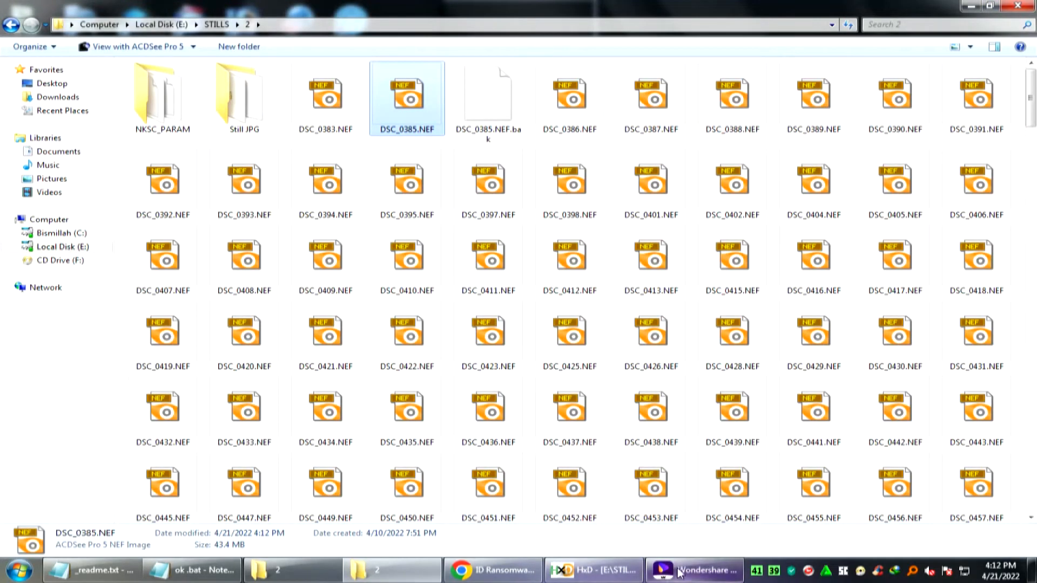
mouse_move(660, 571)
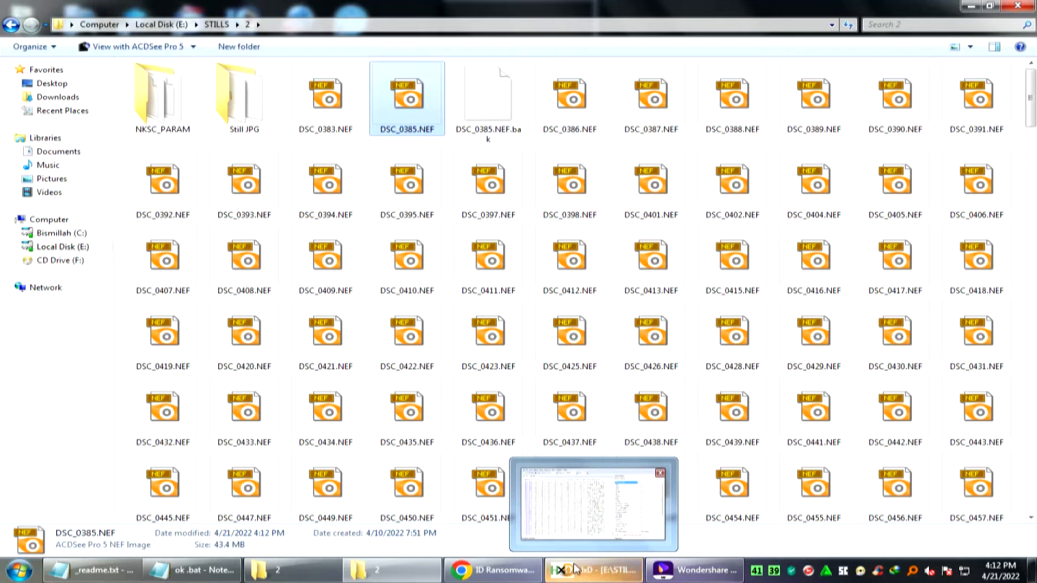
- Rename DSC_0385.NEF as DSC_0385.jpg and accept the file extension change
right_click(409, 100)
left_click(448, 452)
left_click(440, 129)
key("BackSpace")
key("BackSpace")
key("BackSpace")
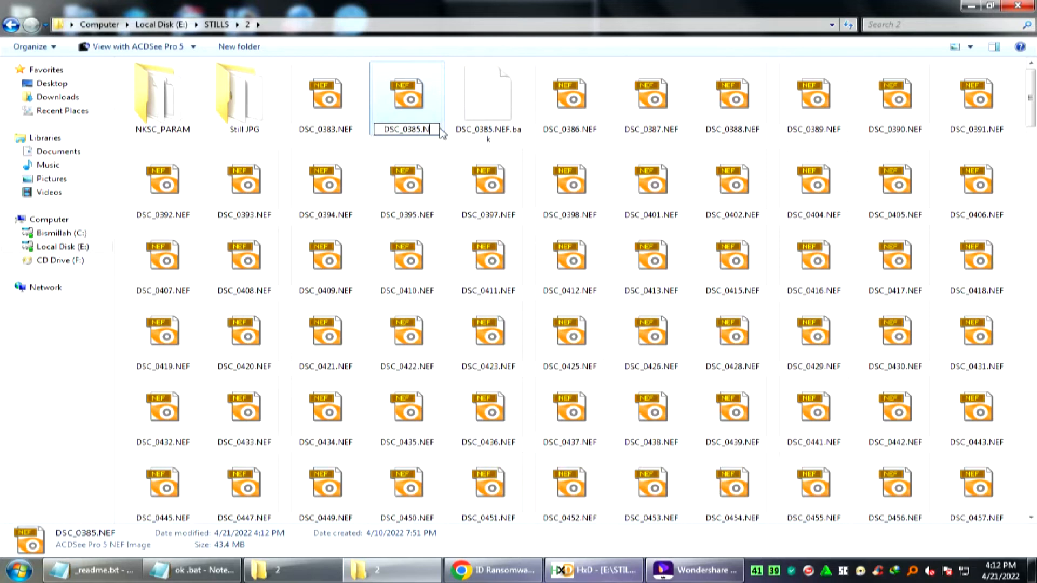
type("jpg")
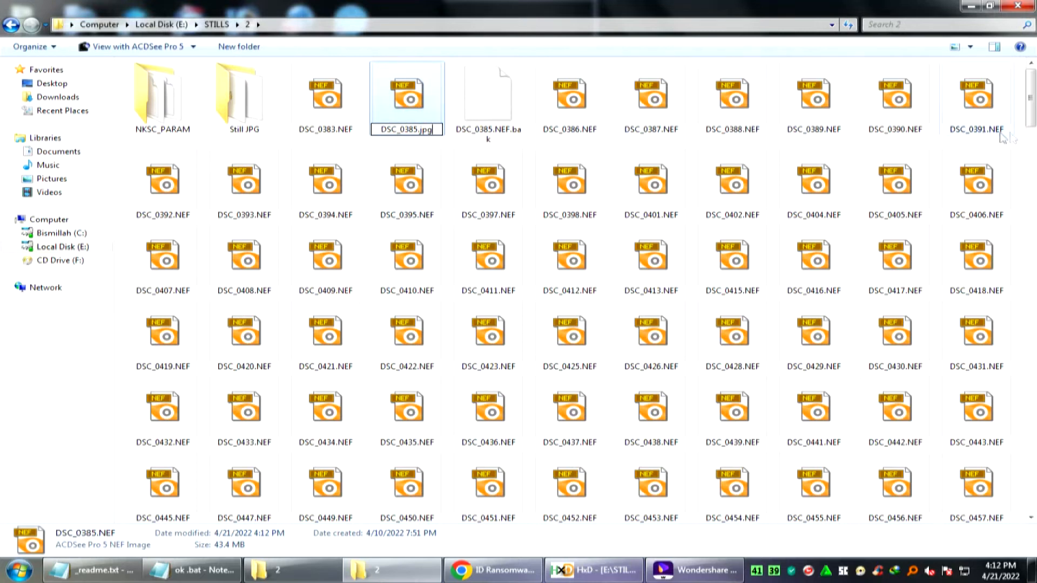
key("Return")
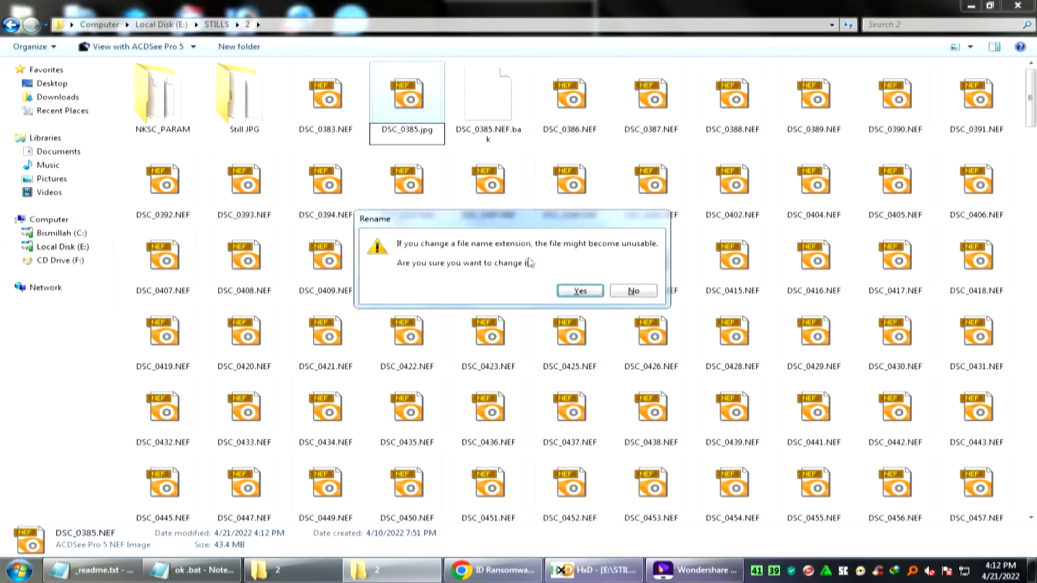
left_click(576, 292)
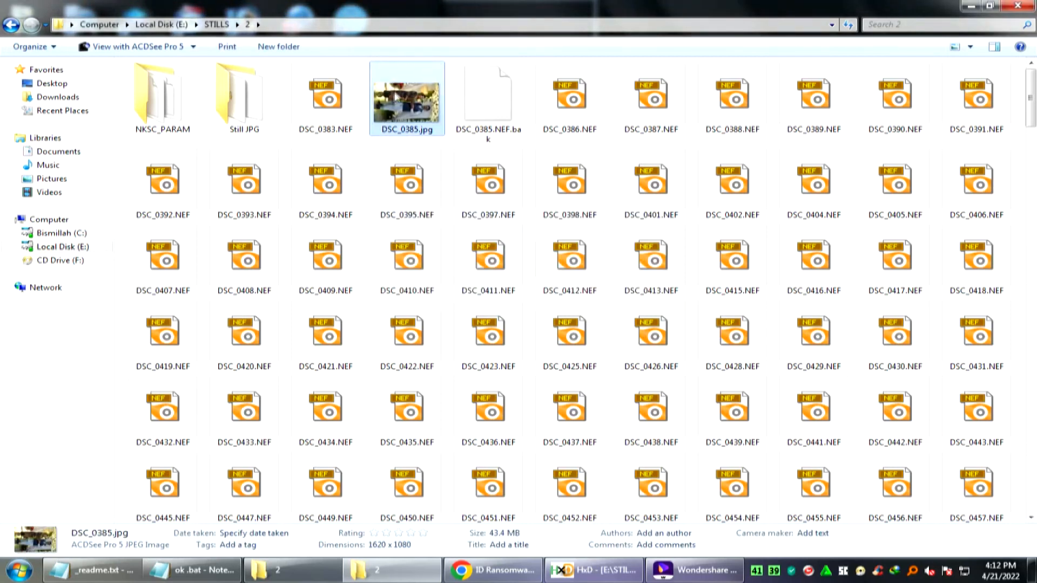
- Open DSC_0385.jpg in ACDSee to examine the recovered photo
right_click(397, 96)
left_click(448, 74)
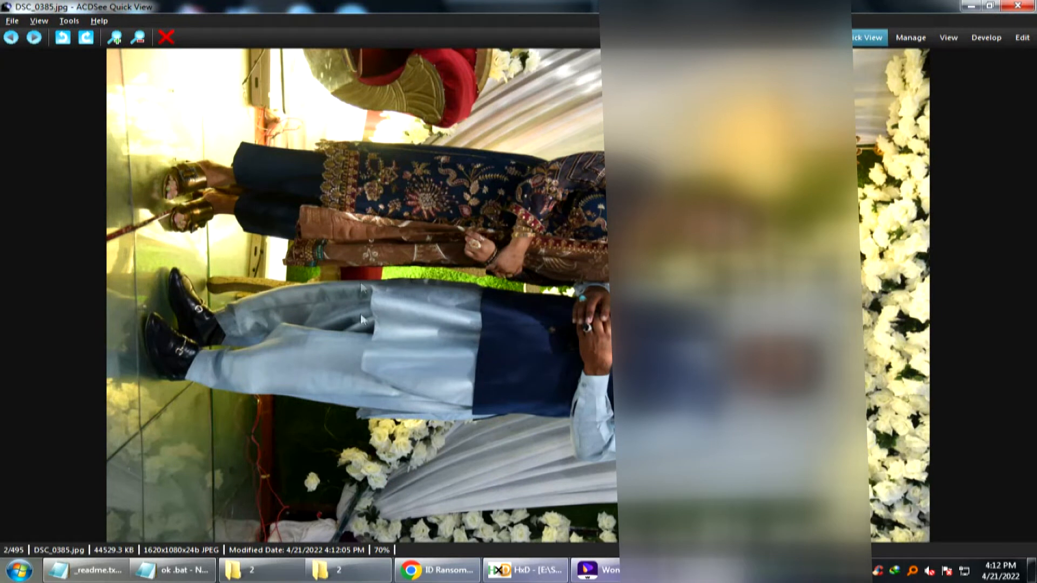
- Close the photo, change the command in ok .bat to "ren *.NEF *.JPG", save it, and run the batch file
left_click(1017, 5)
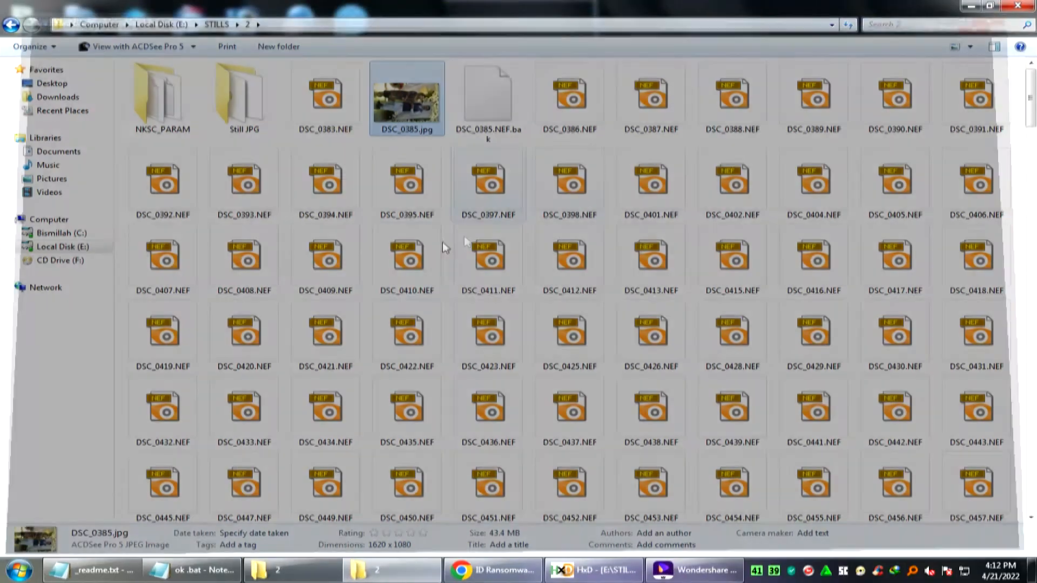
left_click_drag(1030, 123, 1027, 502)
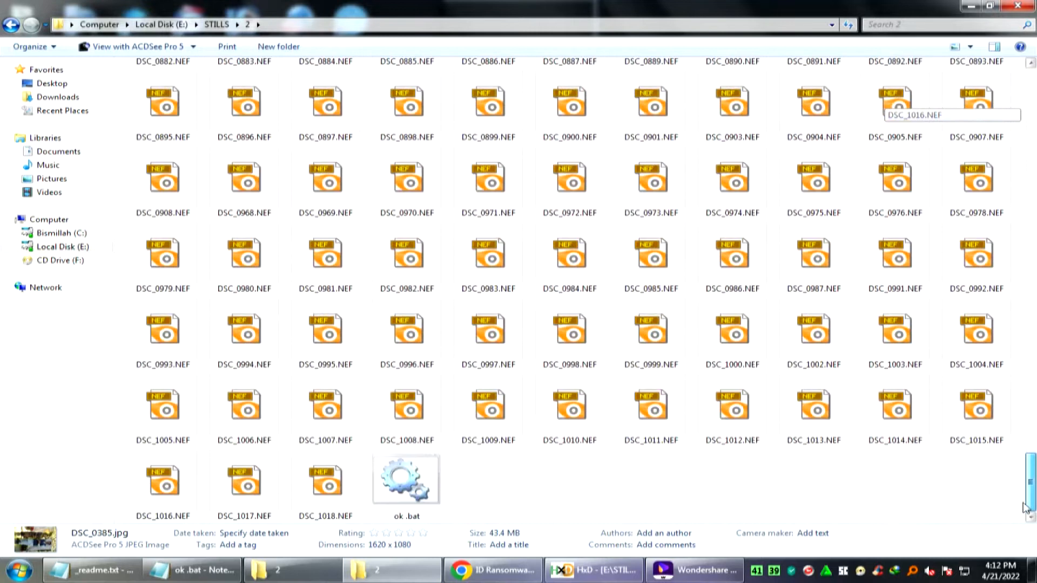
double_click(391, 494)
right_click(391, 492)
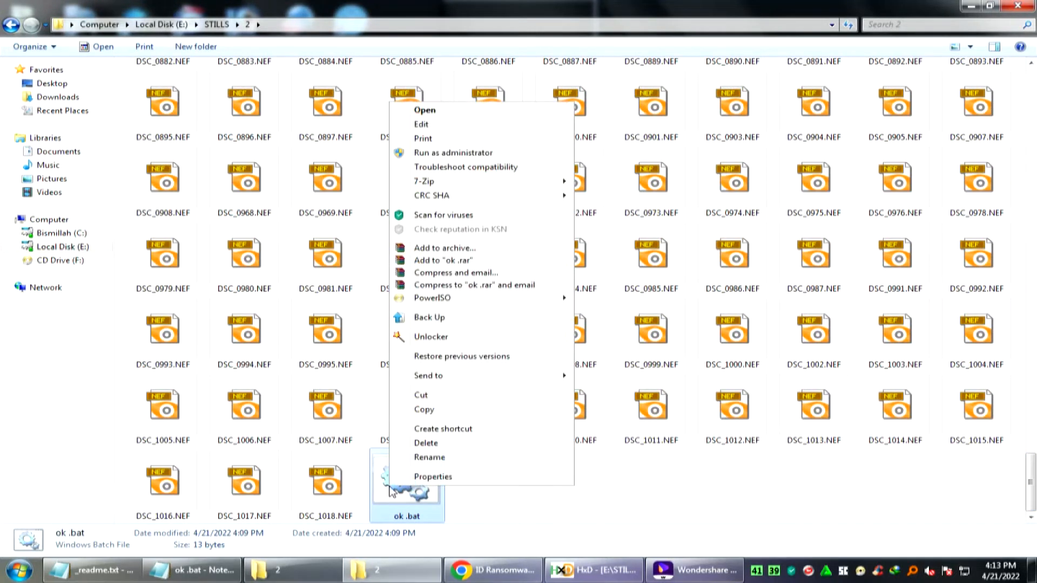
left_click(423, 123)
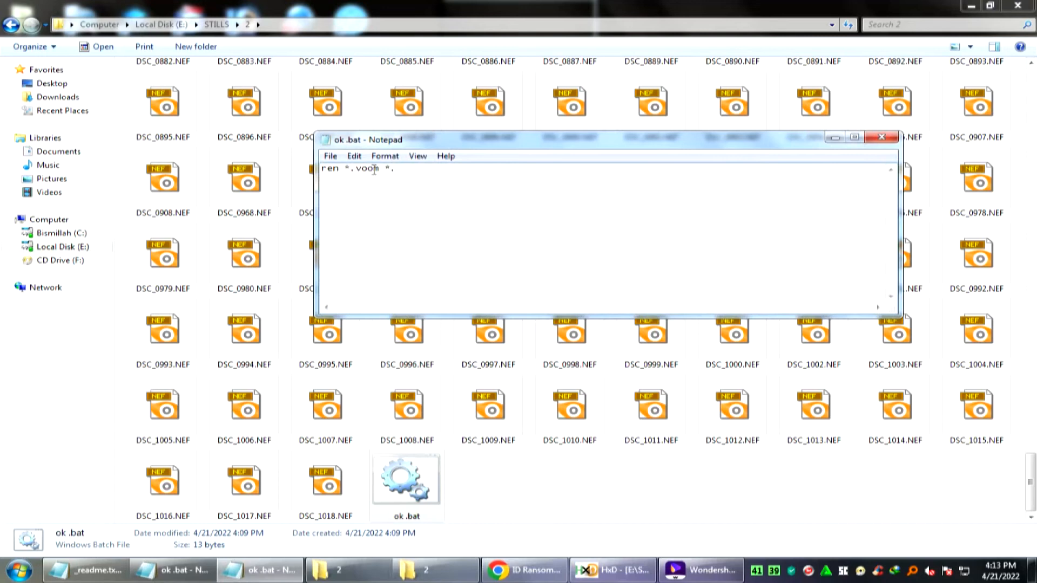
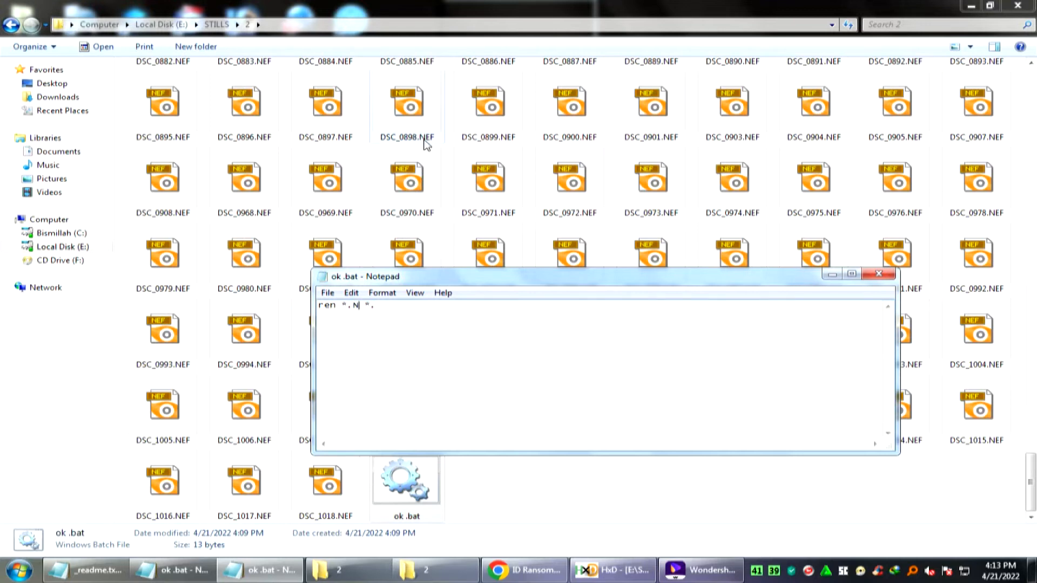
type("F")
left_click(392, 306)
left_click(879, 274)
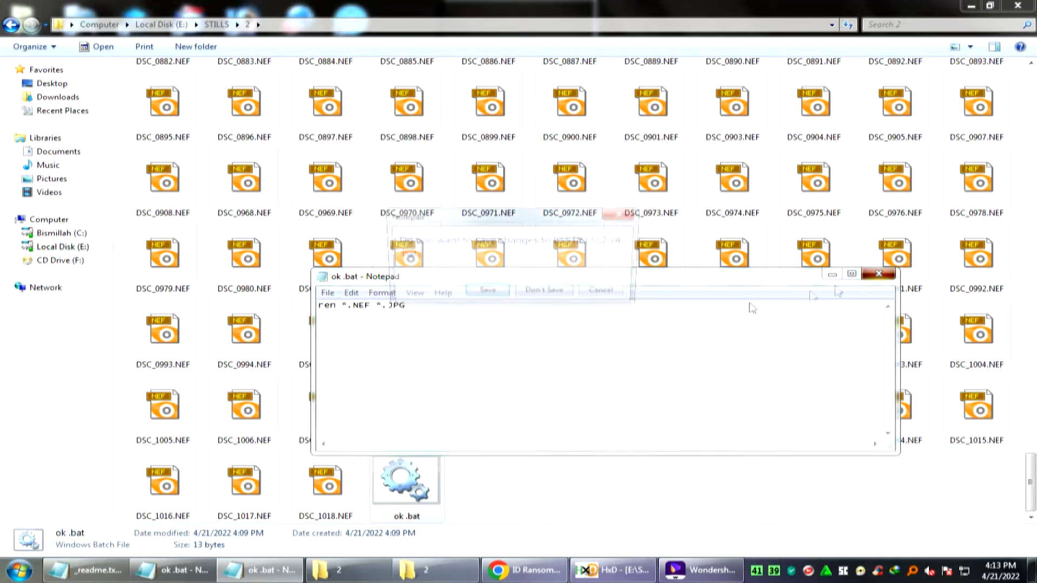
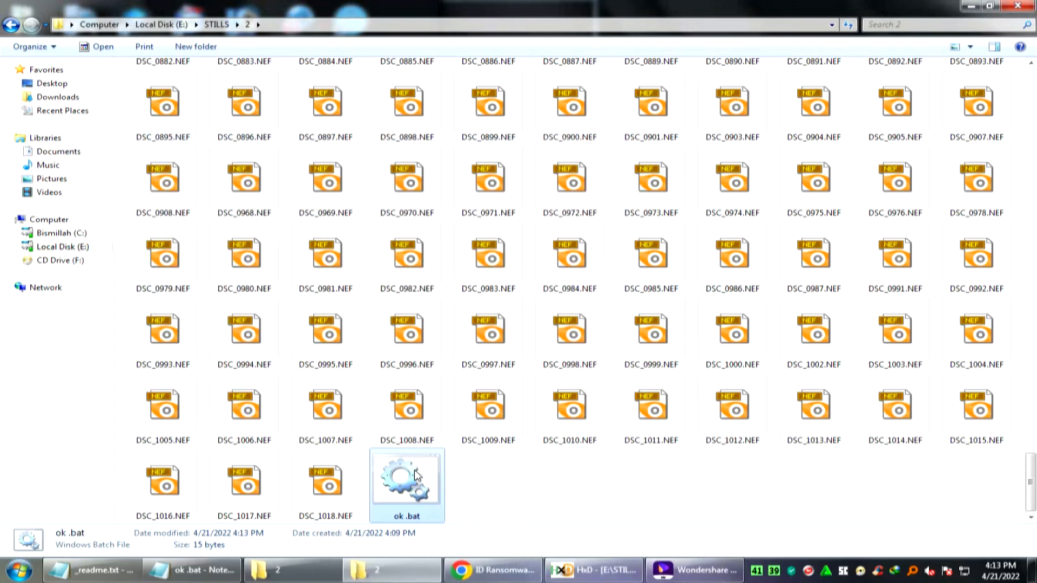
scroll(479, 397, "up", 15)
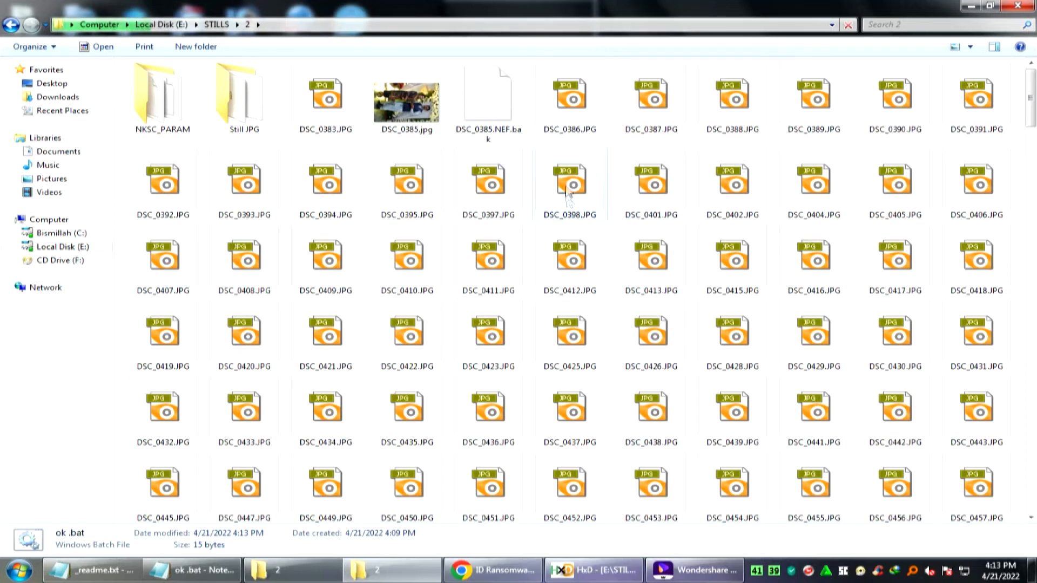
- Switch to HxD with DSC_0398.JPG open for editing, close DSC_0385.NEF, and maximize the window
left_click_drag(569, 190, 558, 291)
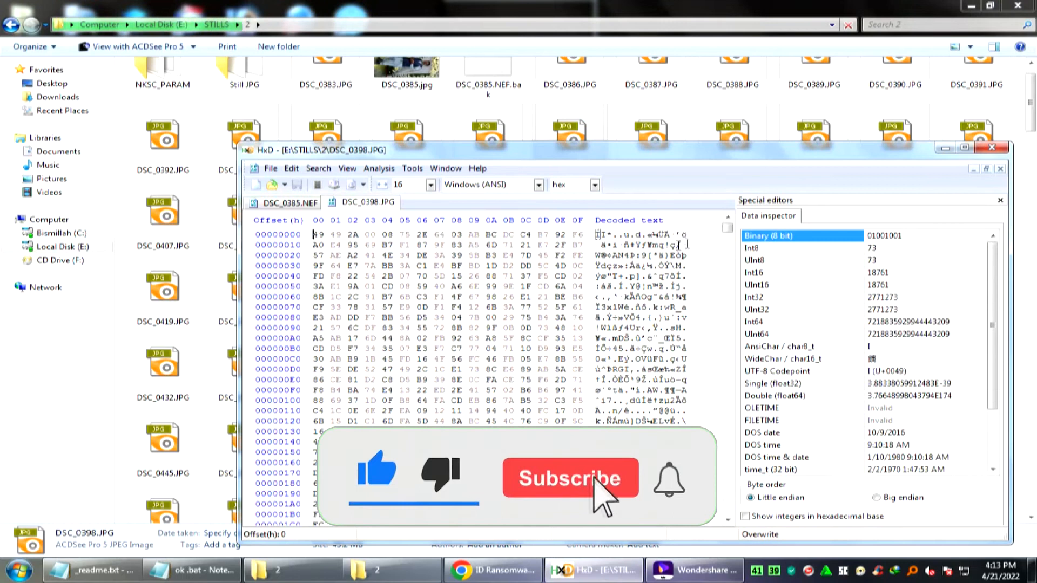
left_click(1000, 169)
left_click(965, 150)
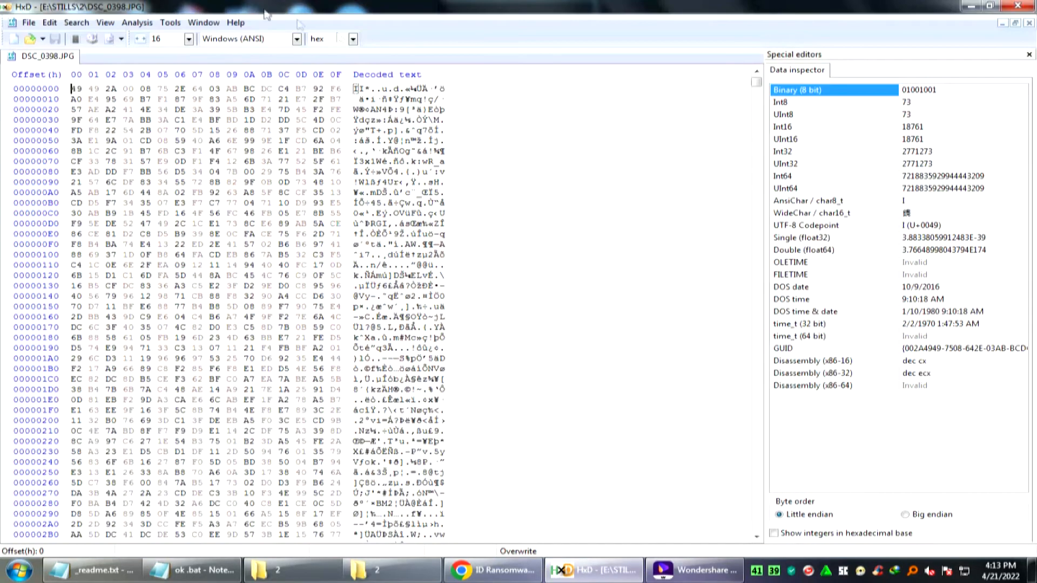
- Search DSC_0398.JPG forward for the hex values FF D8 FF
left_click(76, 22)
left_click(85, 38)
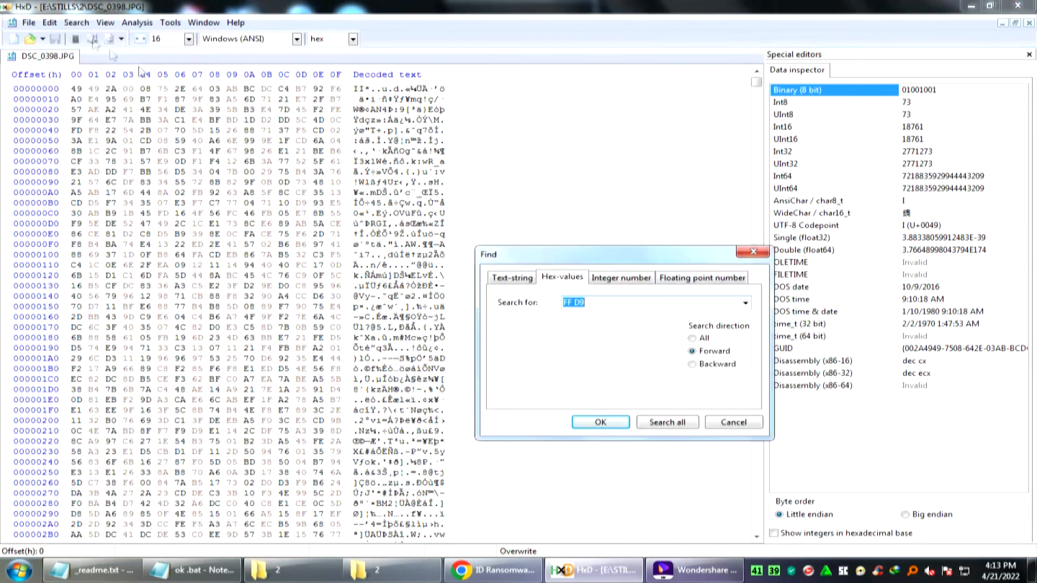
left_click(746, 304)
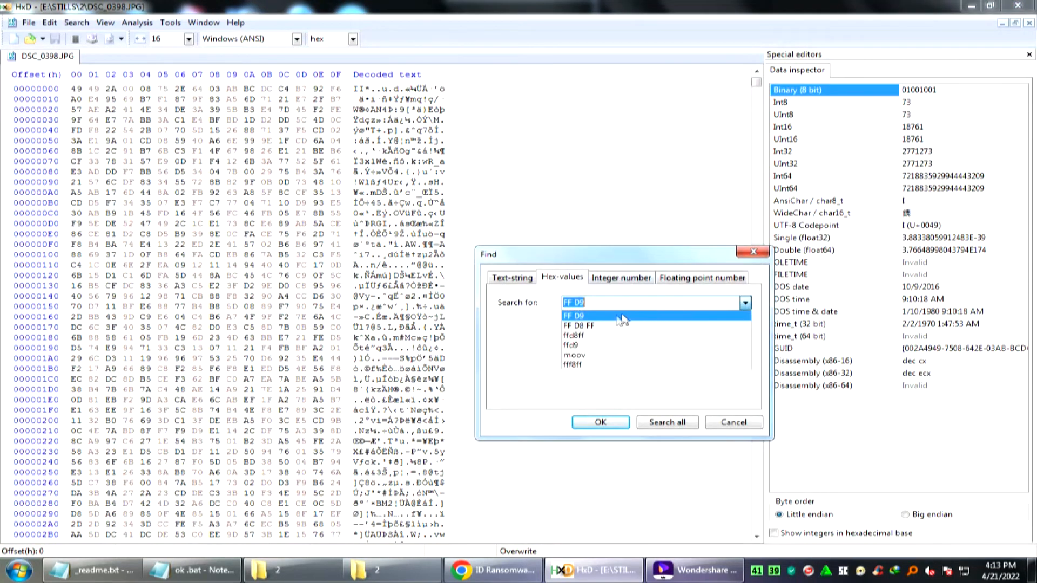
left_click(599, 326)
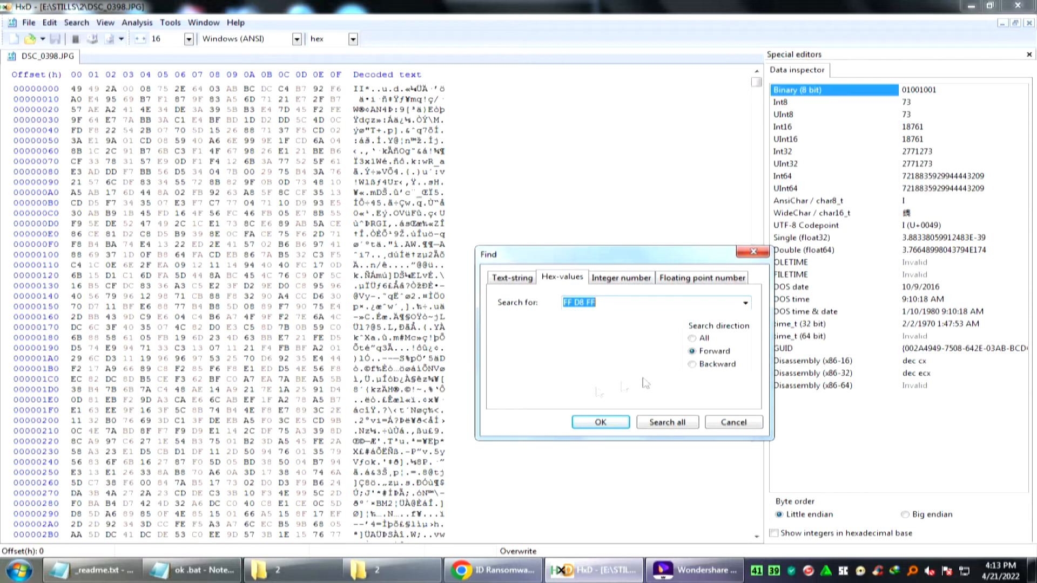
left_click(608, 420)
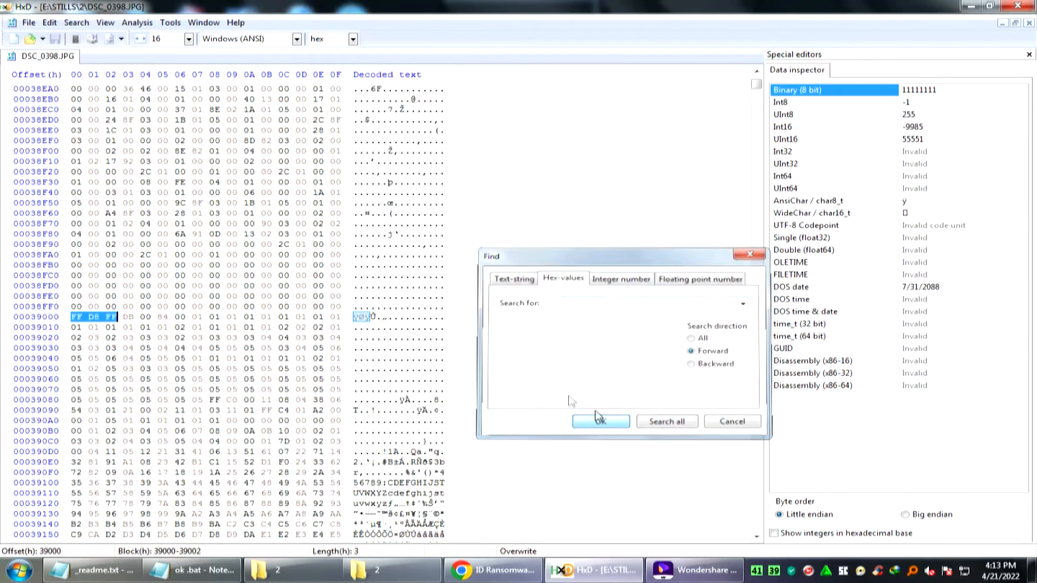
- Copy the start offset of the found FF D8 FF bytes from the block selection settings and close them
right_click(87, 319)
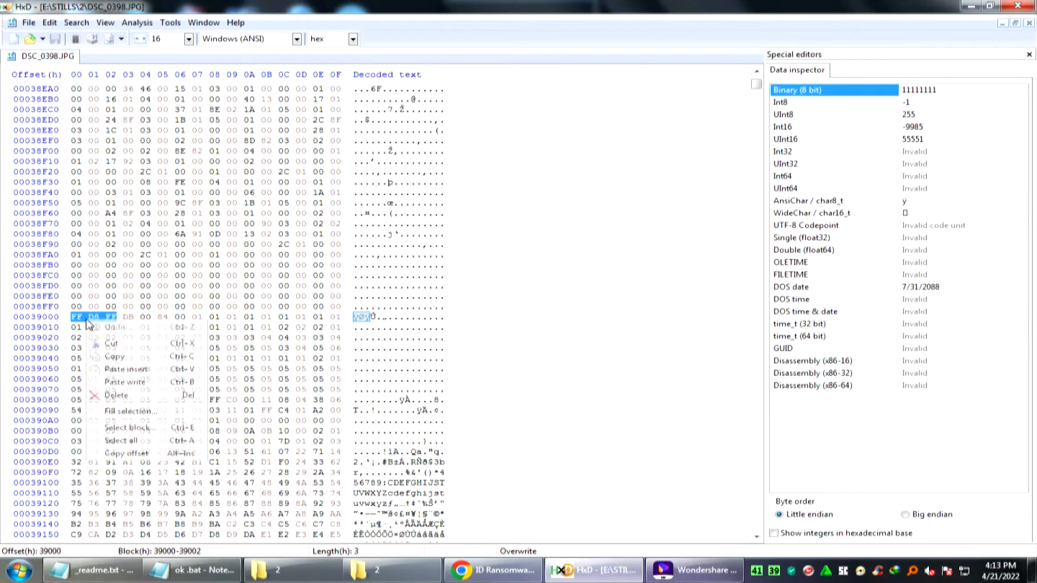
left_click(128, 429)
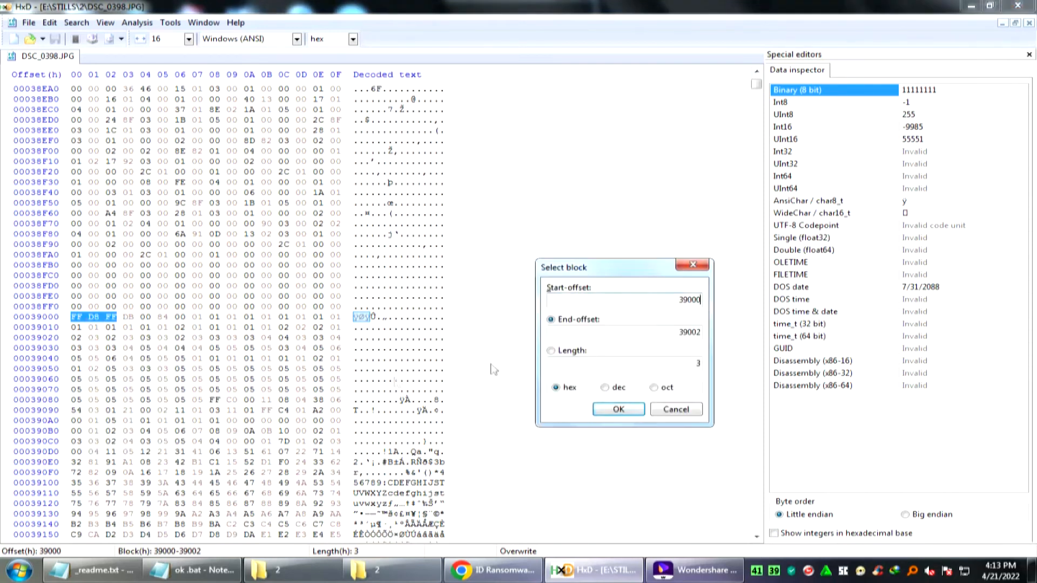
left_click_drag(673, 301, 731, 304)
right_click(687, 299)
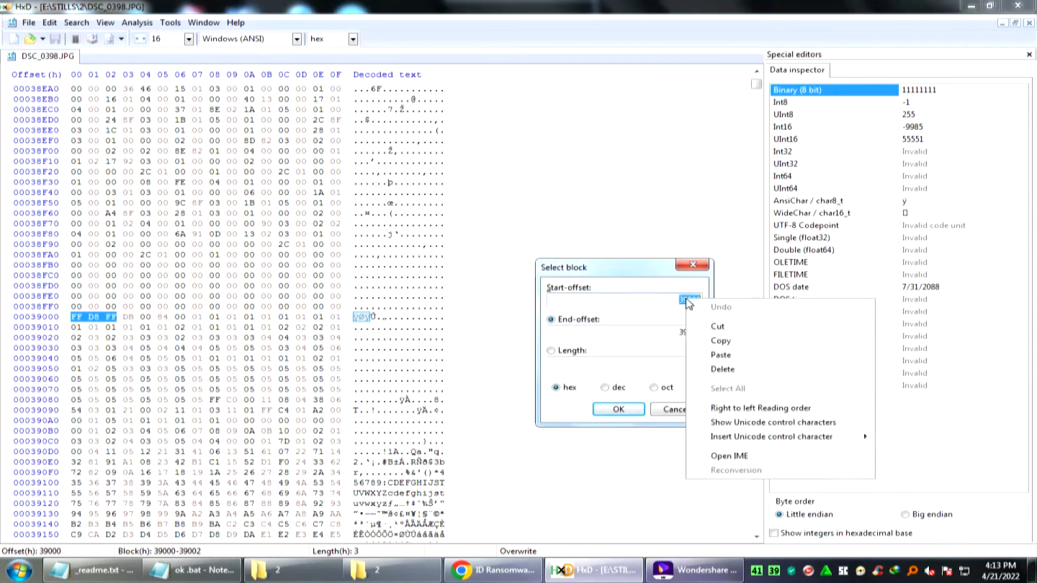
left_click(718, 342)
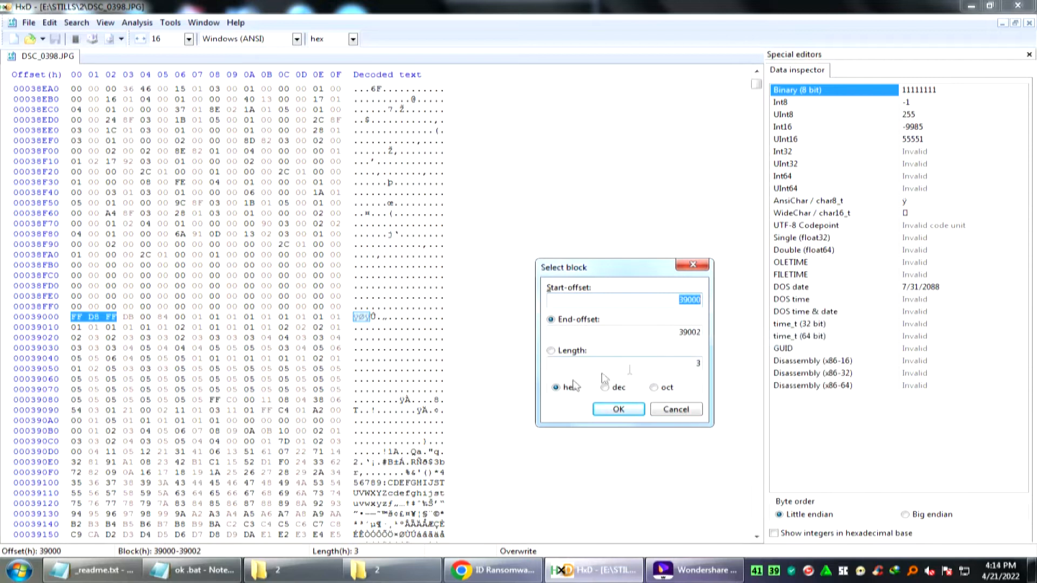
left_click(620, 409)
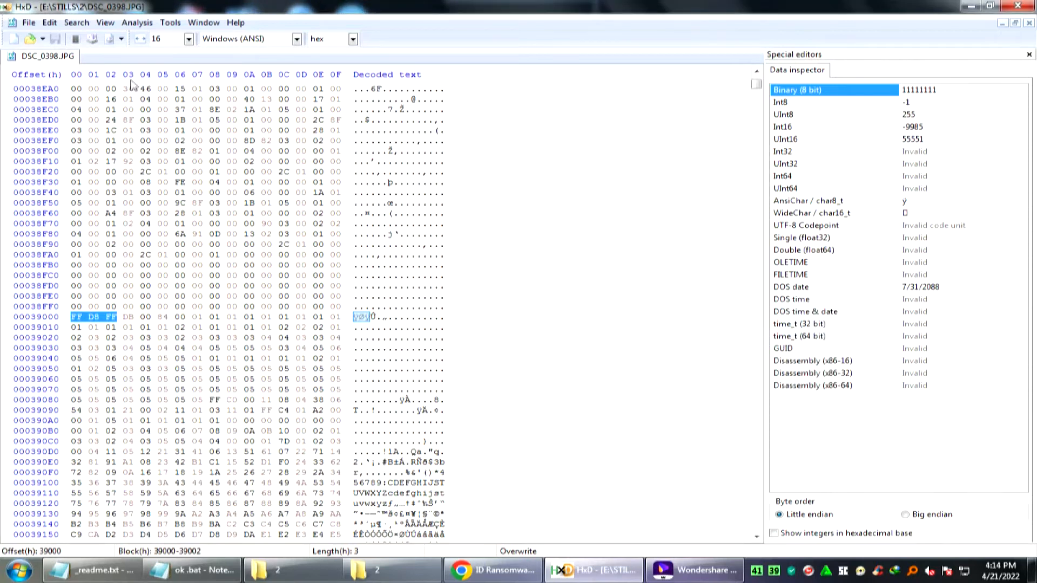
- Search forward from the JPEG start marker for the hex values FF D9
left_click(76, 23)
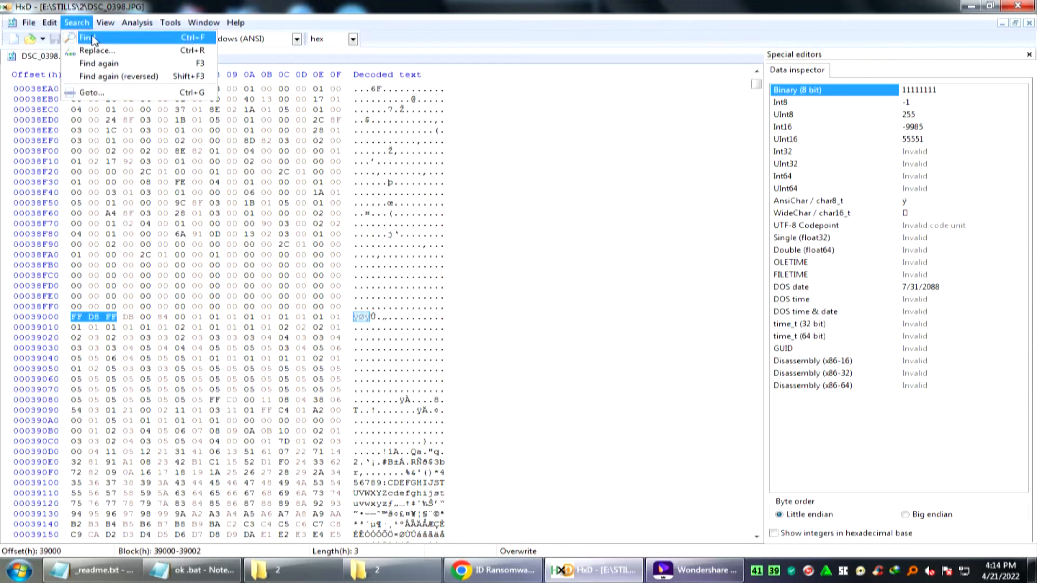
left_click(84, 37)
left_click(745, 303)
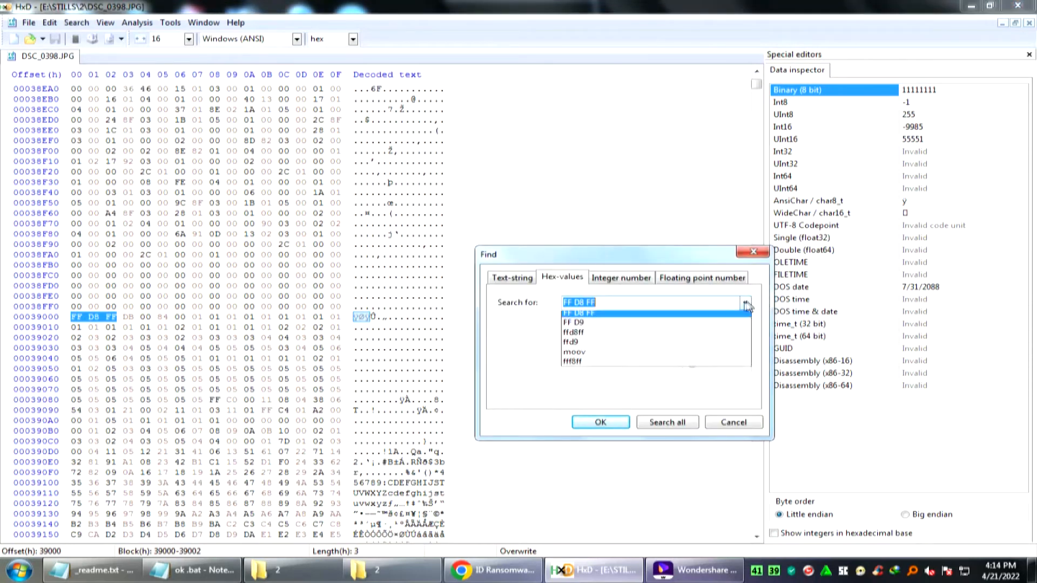
left_click(576, 328)
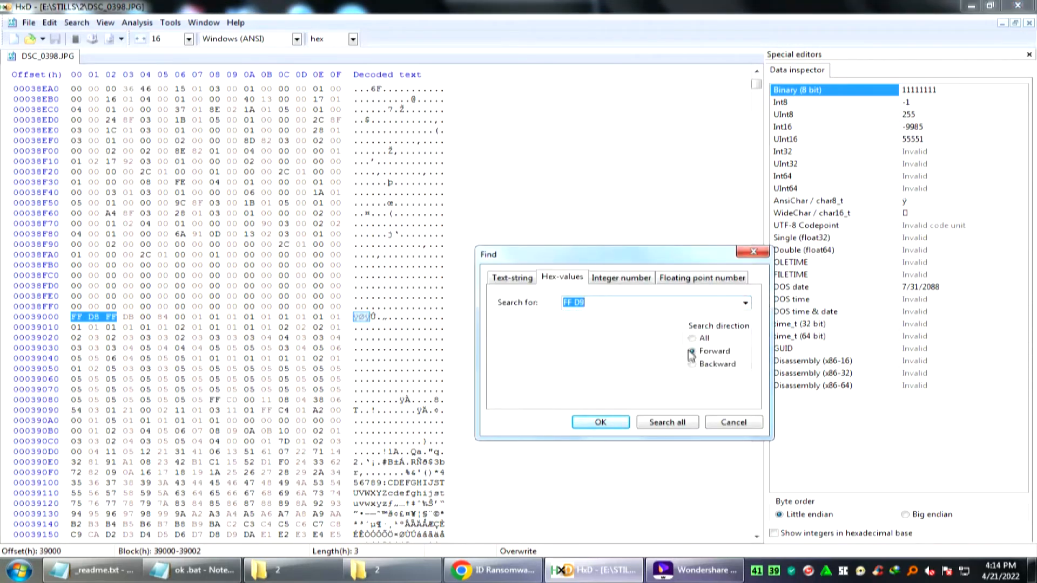
left_click(602, 423)
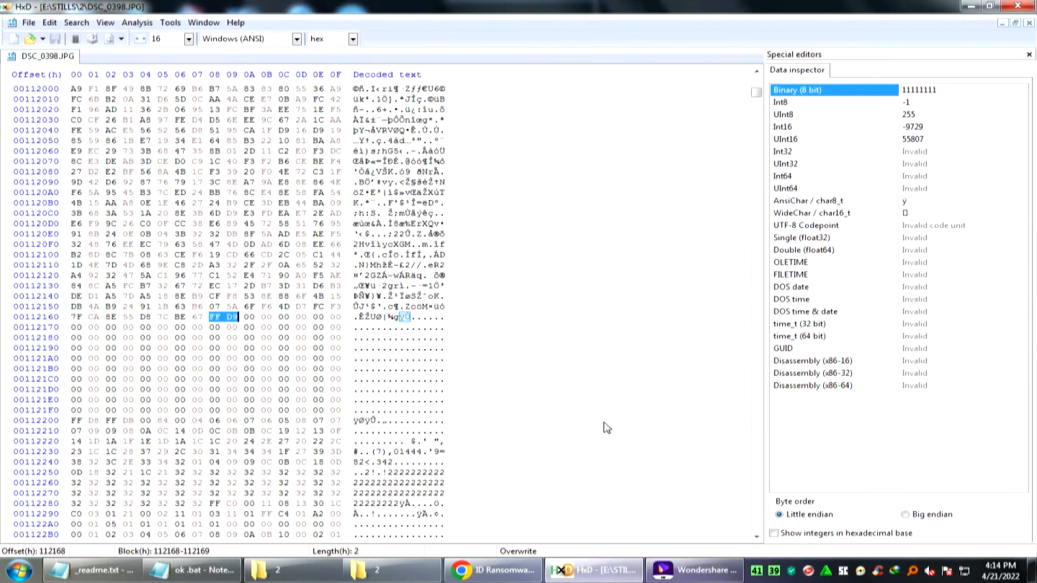
- Repeat the FF D9 search through DSC_0398.JPG until the last occurrence is selected, and dismiss the search message
left_click(71, 23)
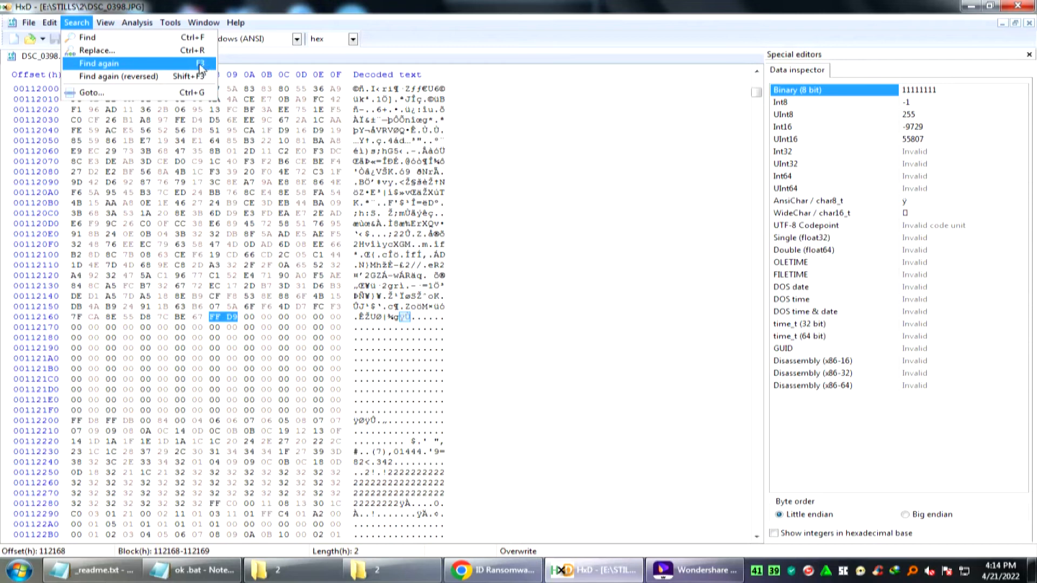
left_click(179, 66)
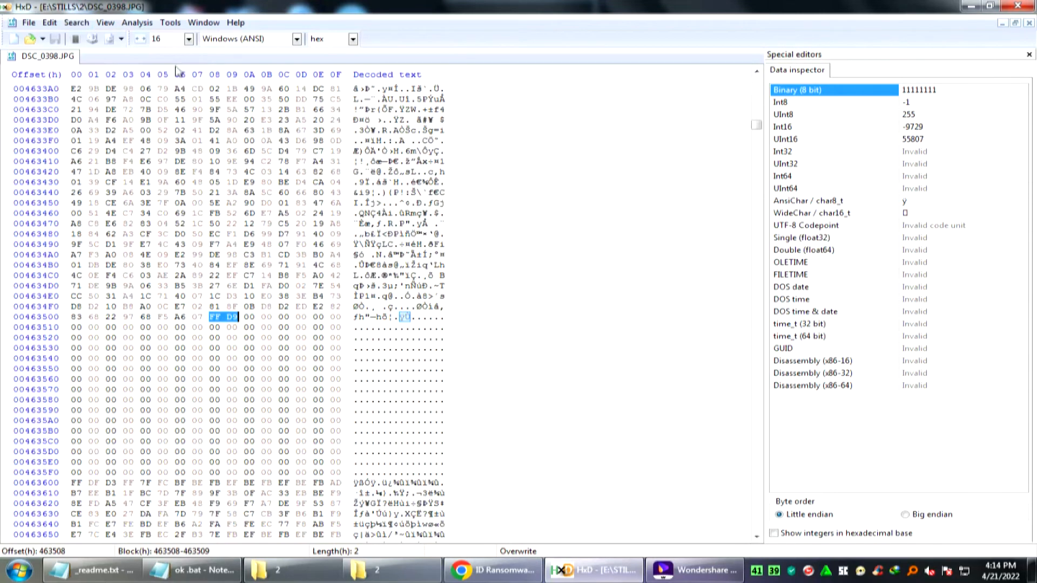
key("F3")
key("F3")
key("F3")
key("F3")
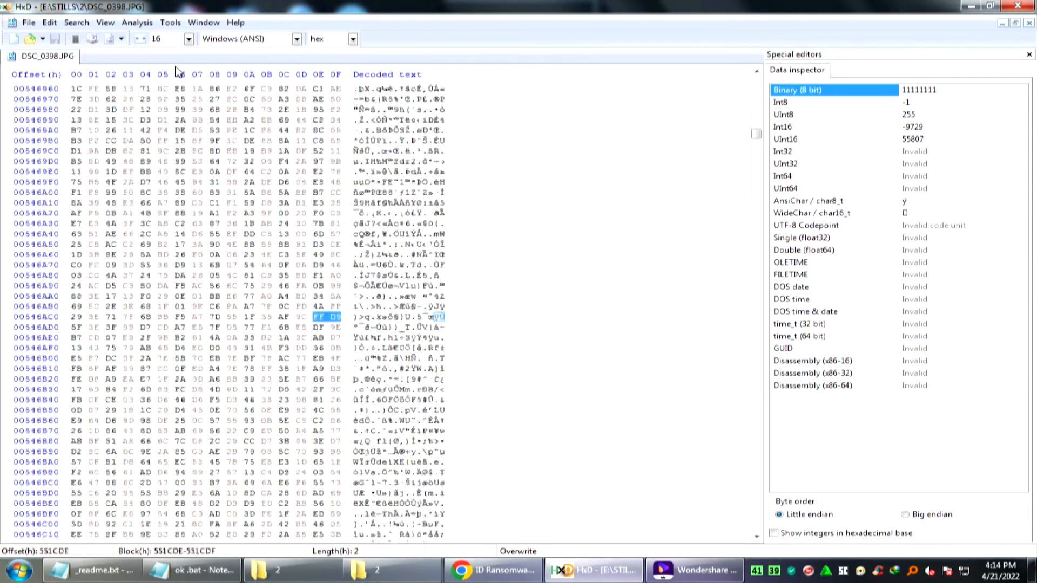
key("F3")
key("F3")
key("F3")
key("F3")
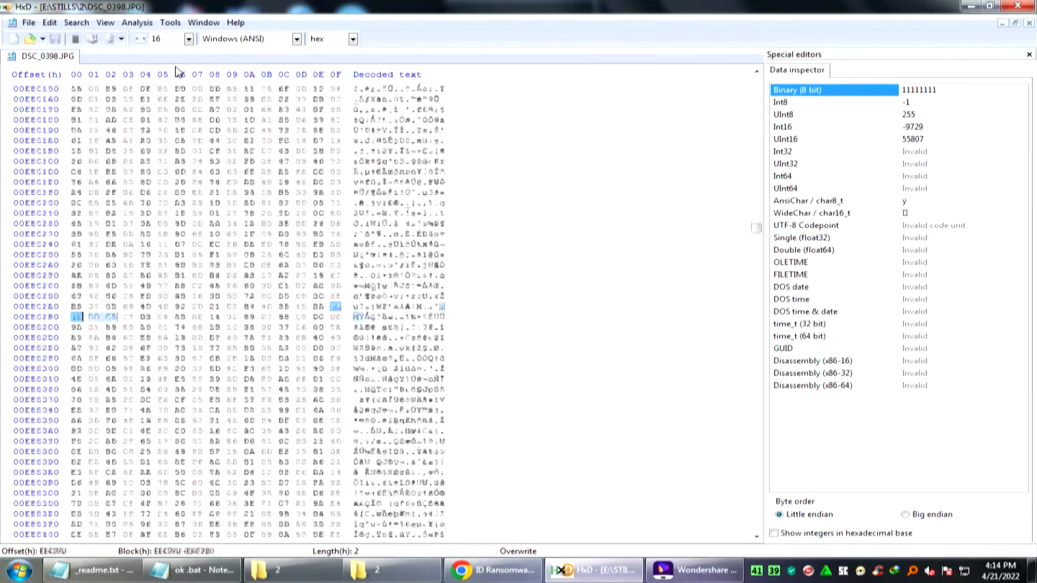
key("F3")
key("F3")
key("F3")
key("F3")
key("F3")
key("F3")
key("F3")
key("F3")
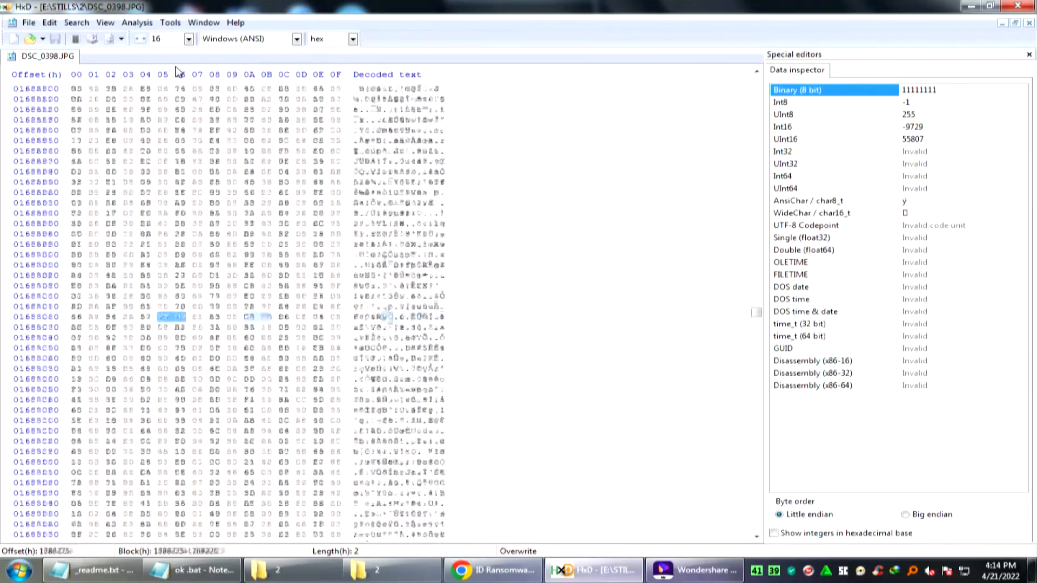
key("F3")
key("F3")
key("F3")
key("F3")
key("F3")
key("F3")
key("F3")
key("F3")
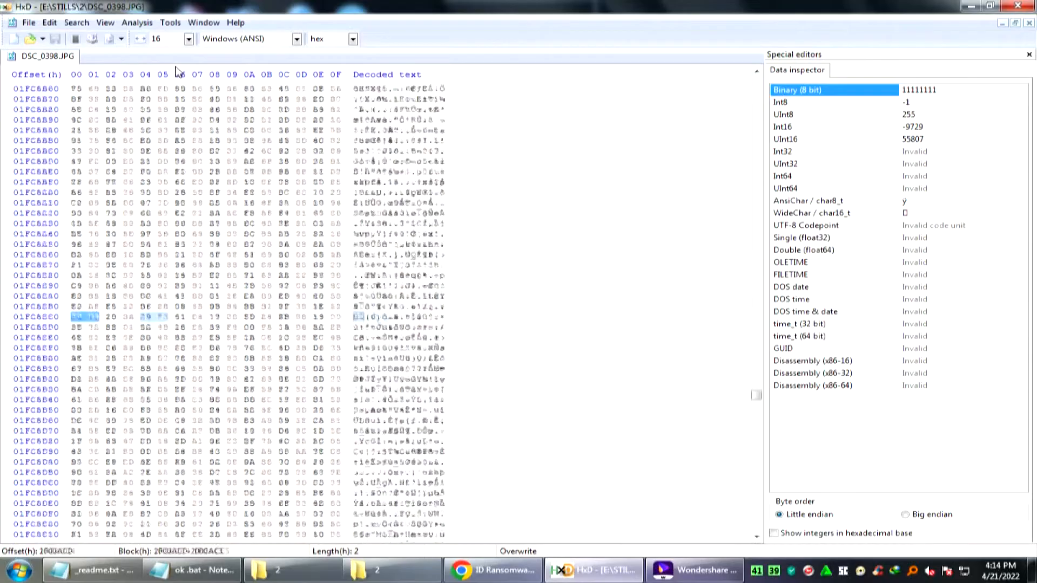
key("F3")
key("F3")
key("F3")
key("F3")
key("F3")
key("F3")
key("F3")
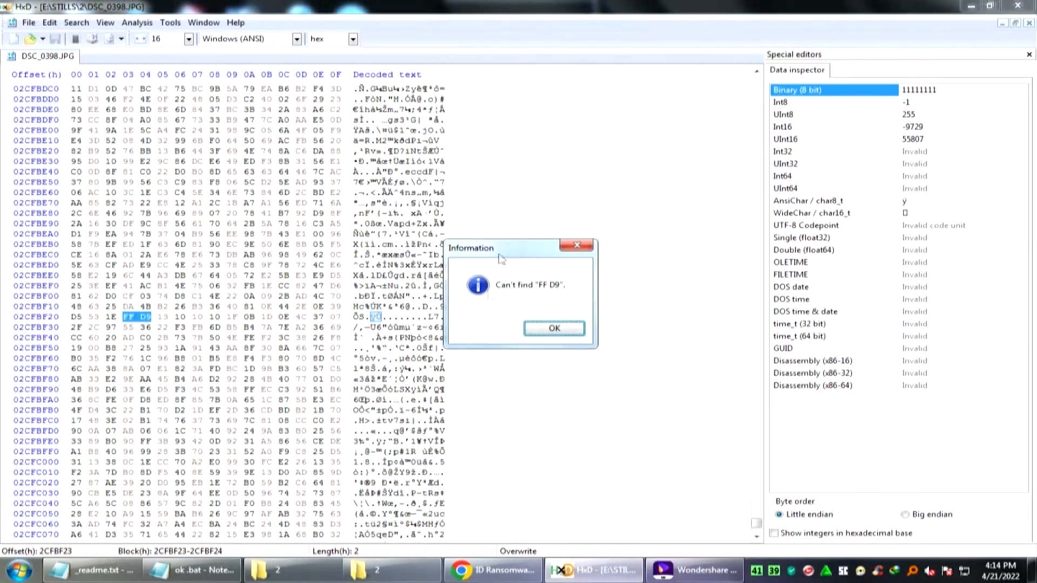
left_click(562, 331)
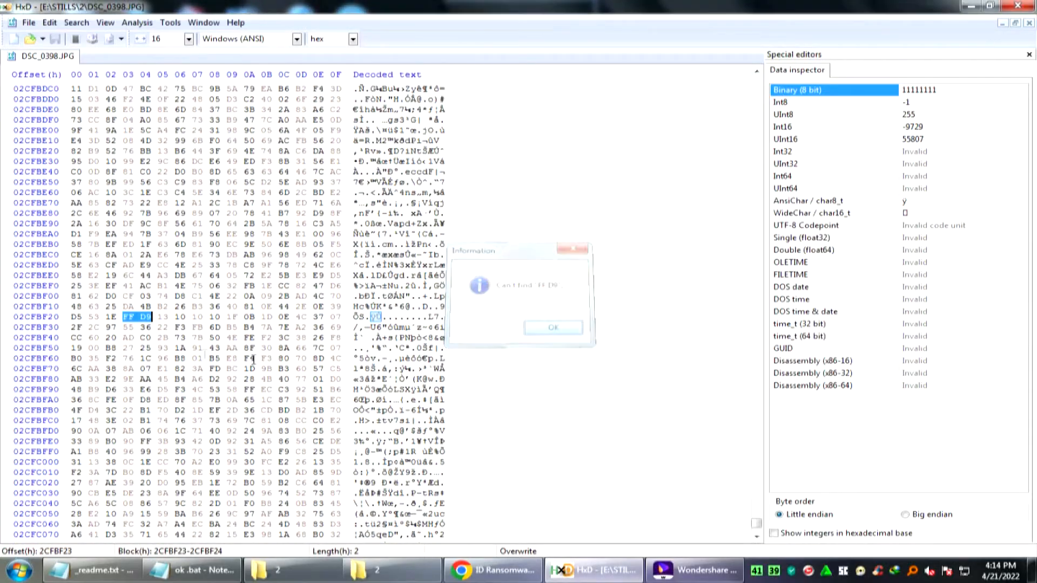
- Select the block from start offset 39000 through the end of the last FF D9 marker in DSC_0398.JPG, using the copied offset
right_click(144, 319)
left_click(192, 430)
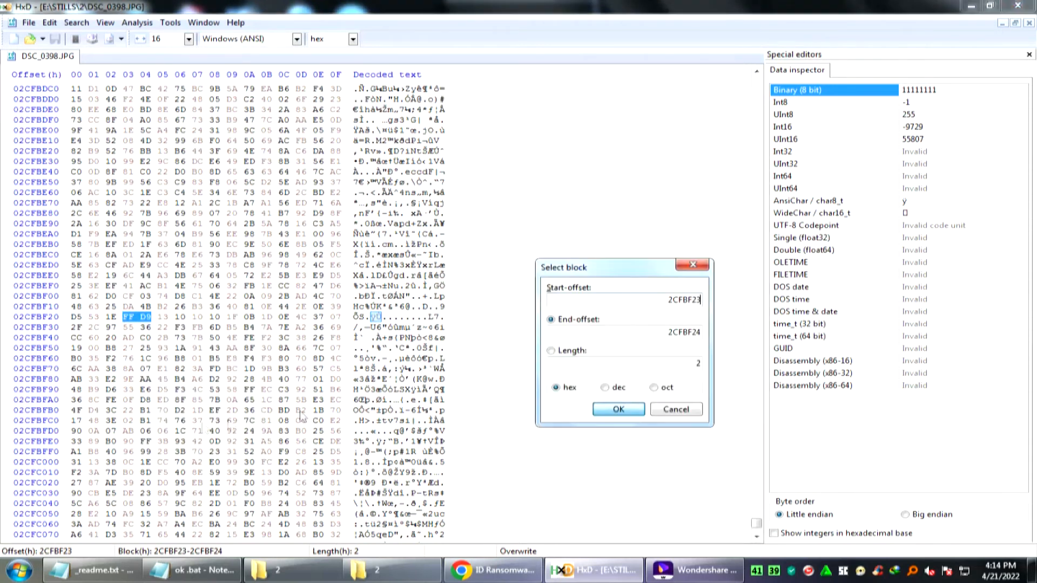
left_click_drag(669, 300, 718, 307)
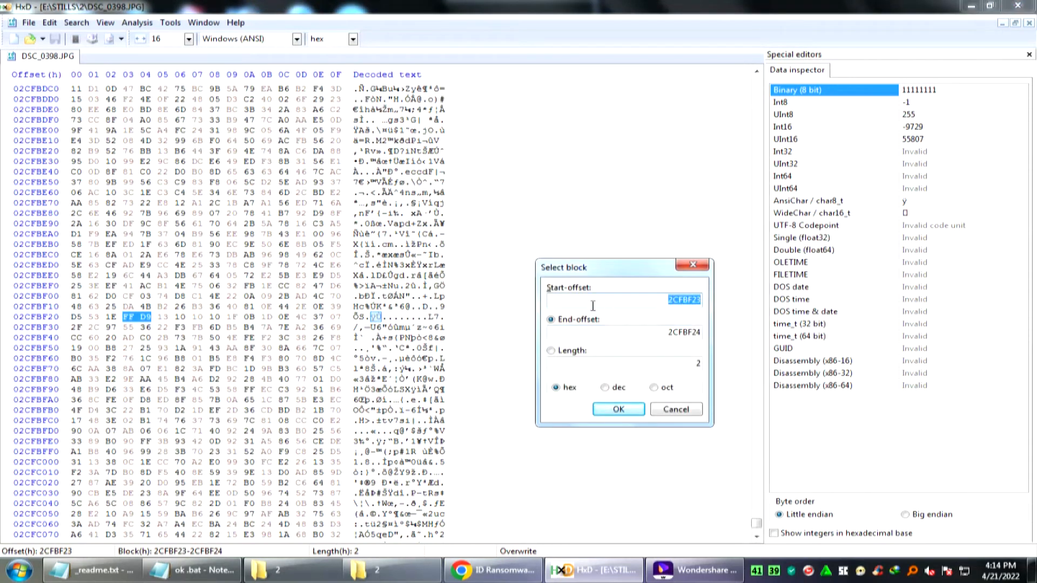
right_click(662, 302)
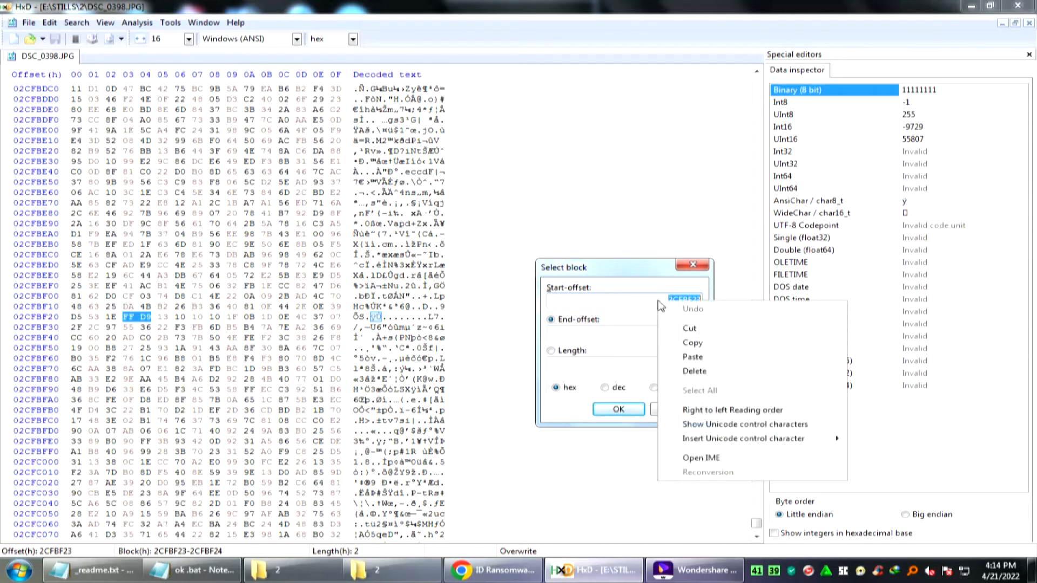
left_click(694, 359)
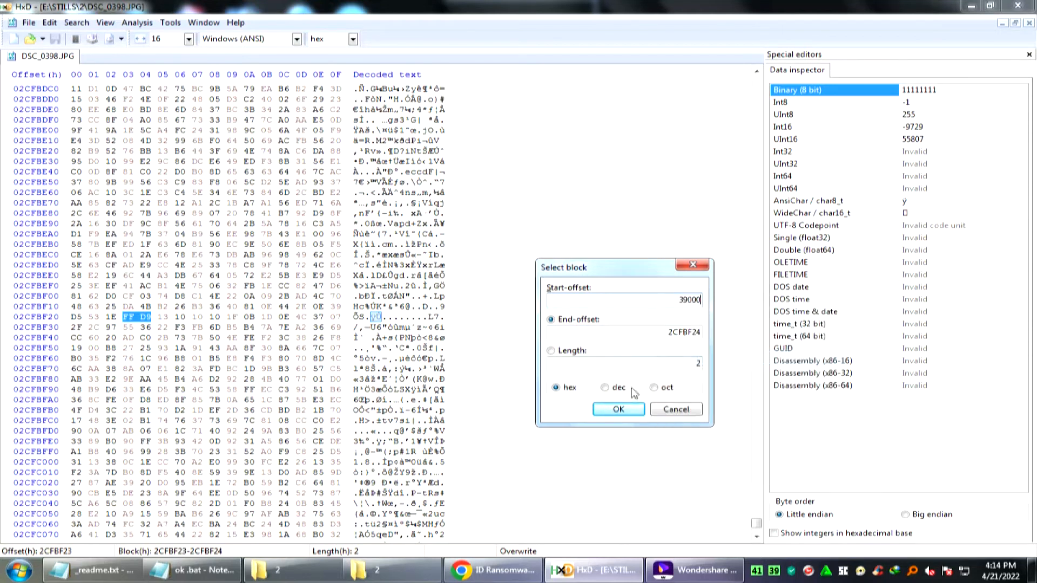
left_click(619, 409)
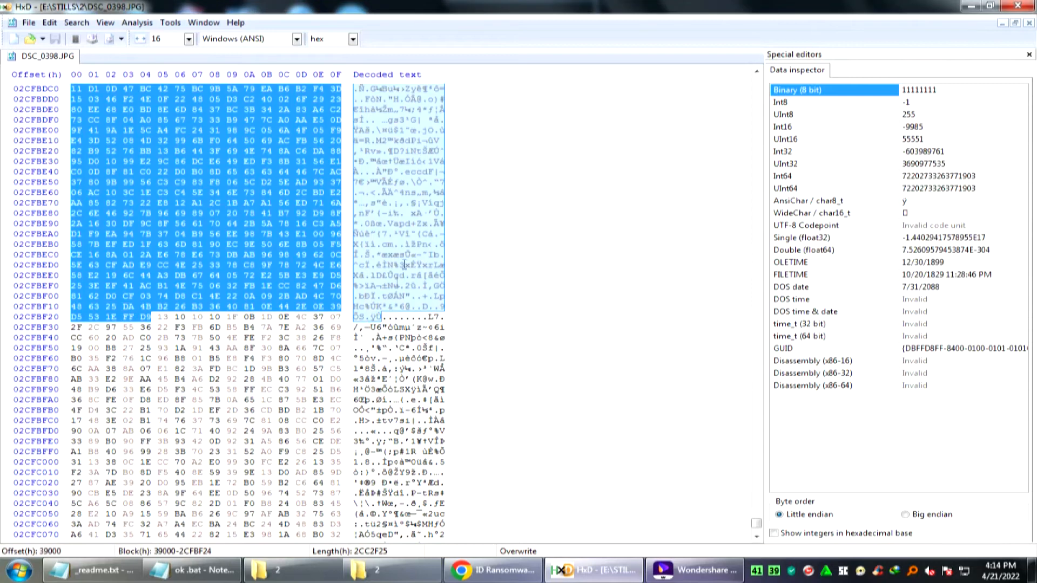
- Copy the selected JPEG data block in DSC_0398.JPG
scroll(665, 376, "up", 20)
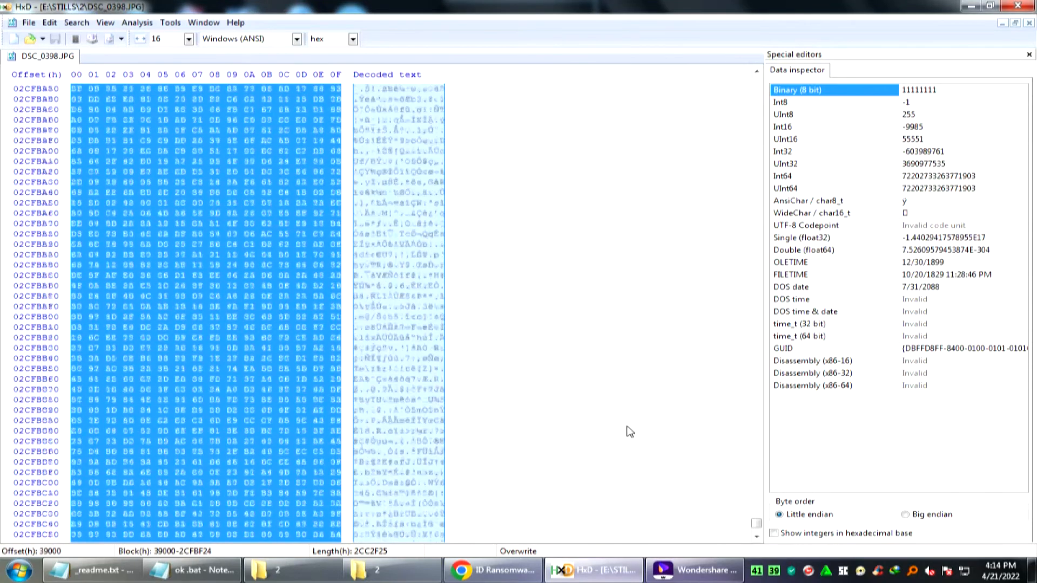
scroll(630, 432, "up", 20)
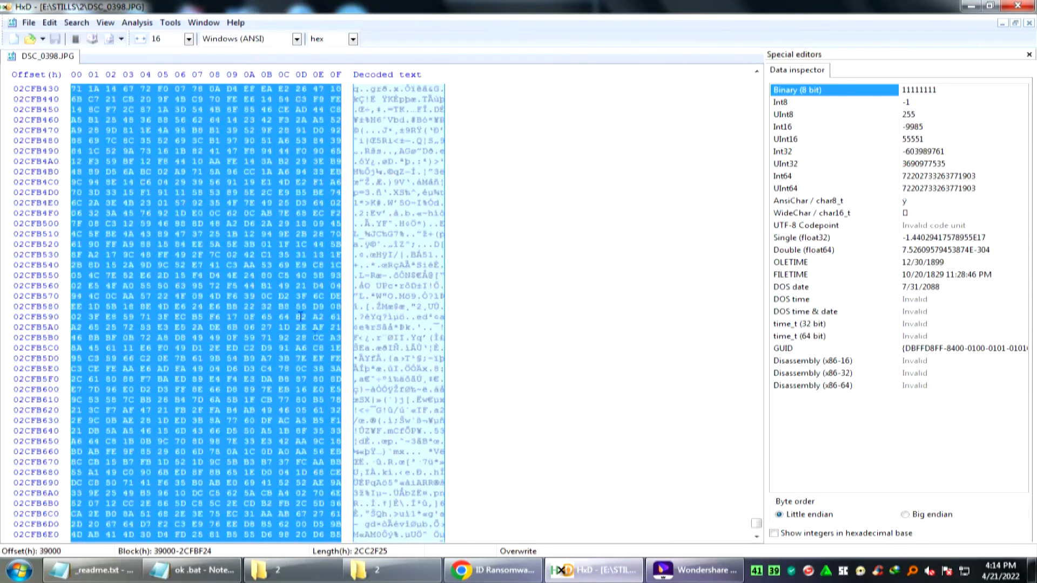
right_click(286, 218)
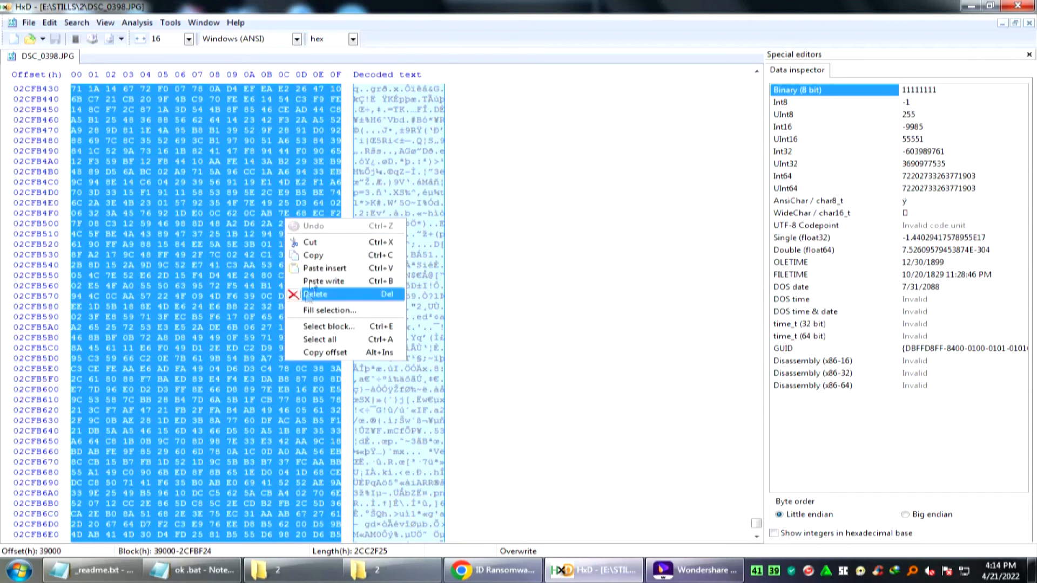
left_click(313, 256)
- Replace the entire contents of DSC_0398.JPG with the copied JPEG block, inserting it into the emptied file
right_click(313, 207)
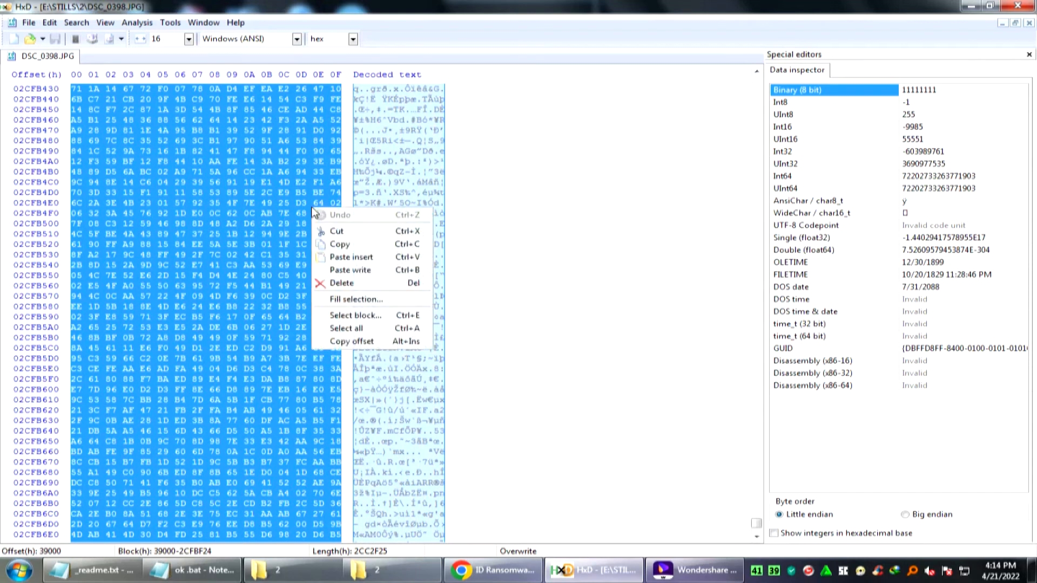
left_click(381, 330)
right_click(388, 205)
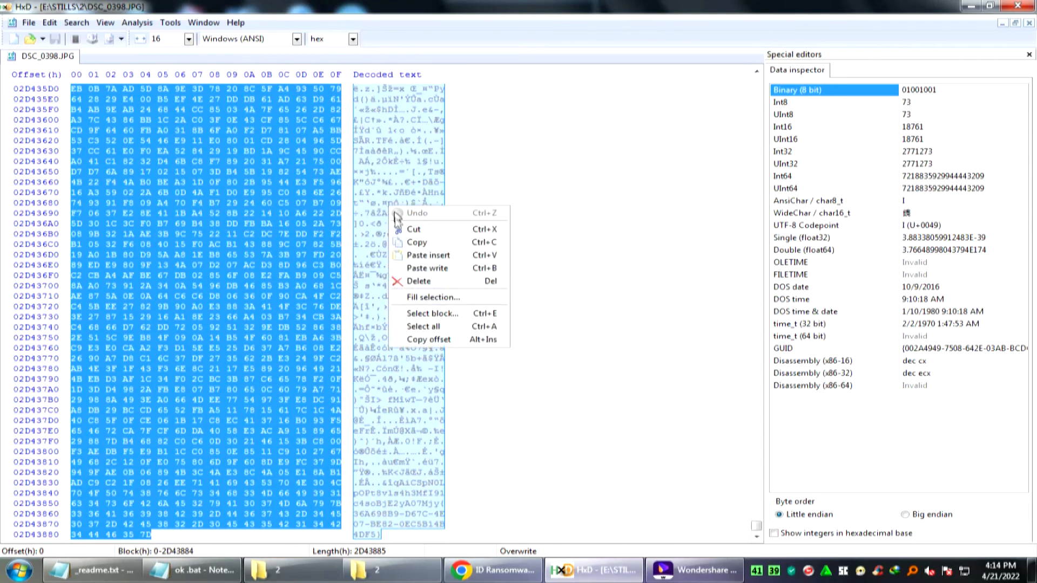
left_click(414, 281)
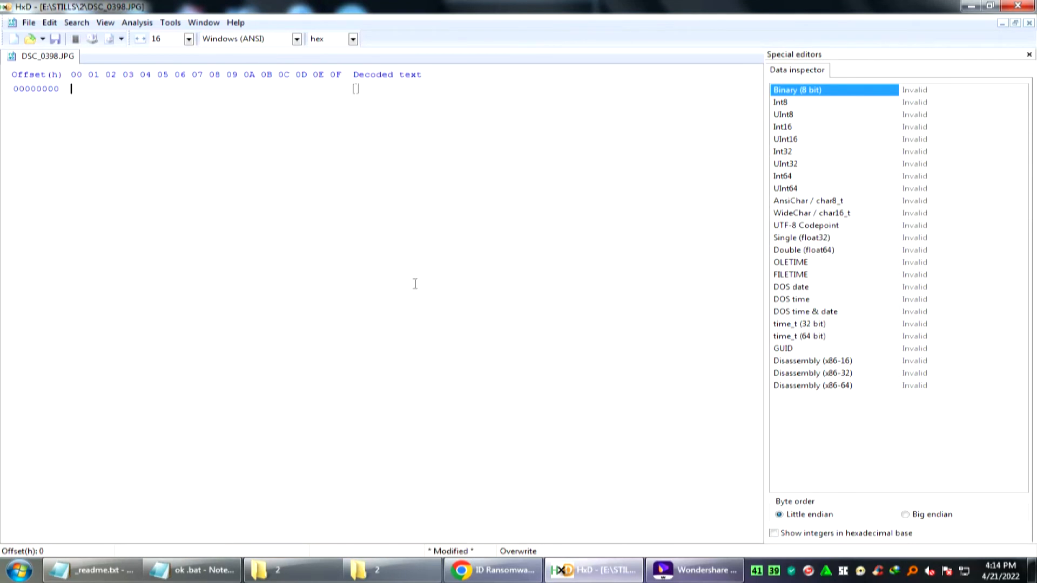
right_click(362, 185)
left_click(392, 235)
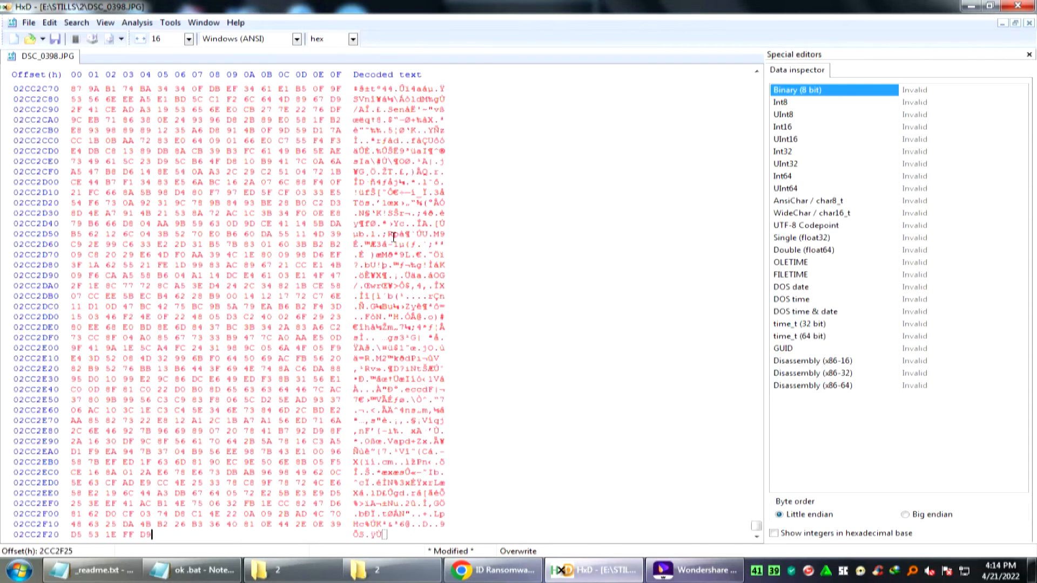
- Shrink and move the hex editor window so the photo folder shows behind it, and save DSC_0398.JPG
left_click(28, 23)
left_click(990, 6)
left_click_drag(535, 157, 538, 232)
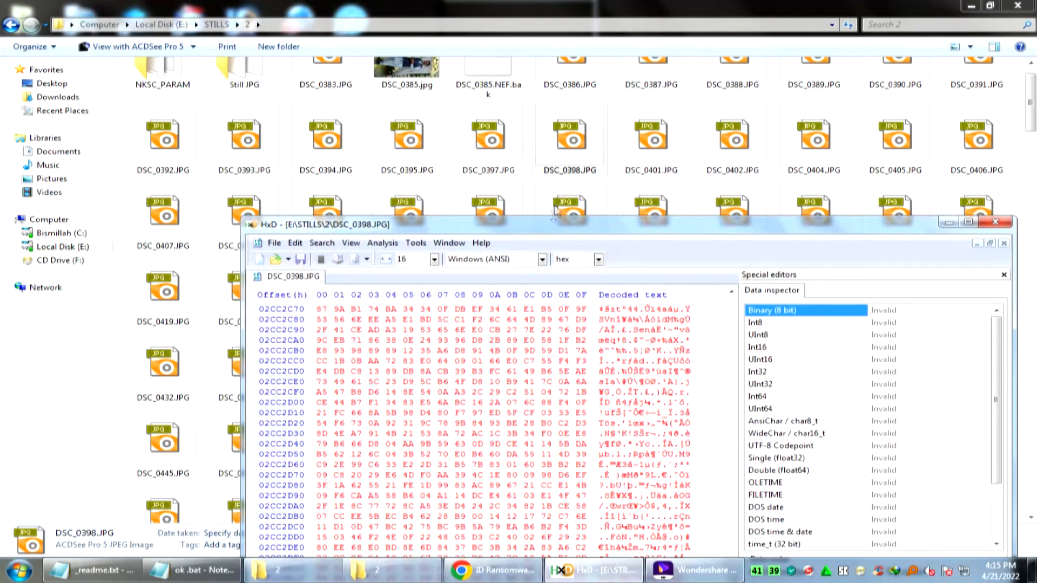
left_click(274, 243)
left_click(287, 298)
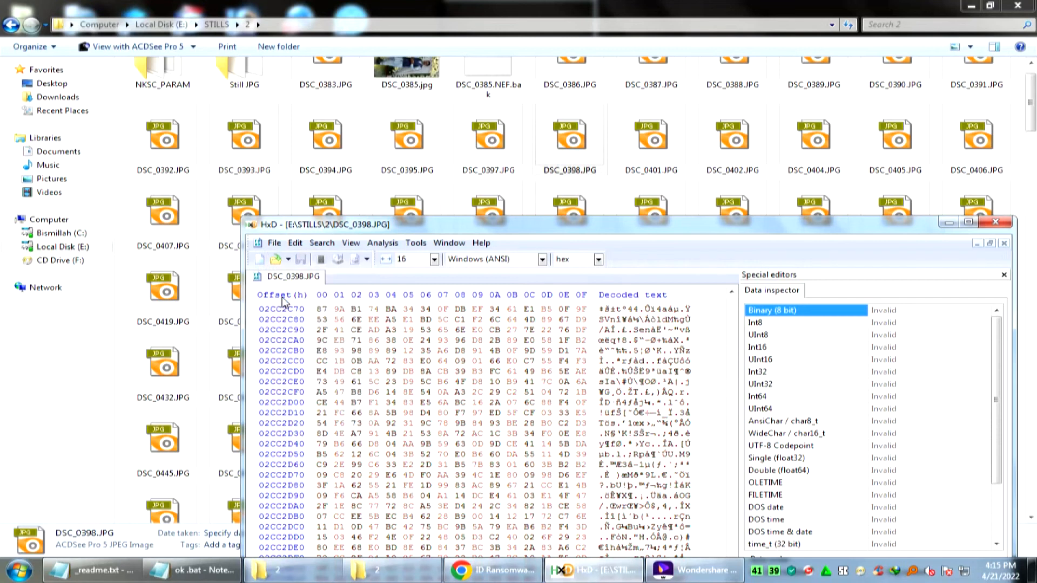
- Open DSC_0398.JPG from the folder in the image viewer to check the recovered photo, and close the viewer
left_click(562, 139)
double_click(563, 140)
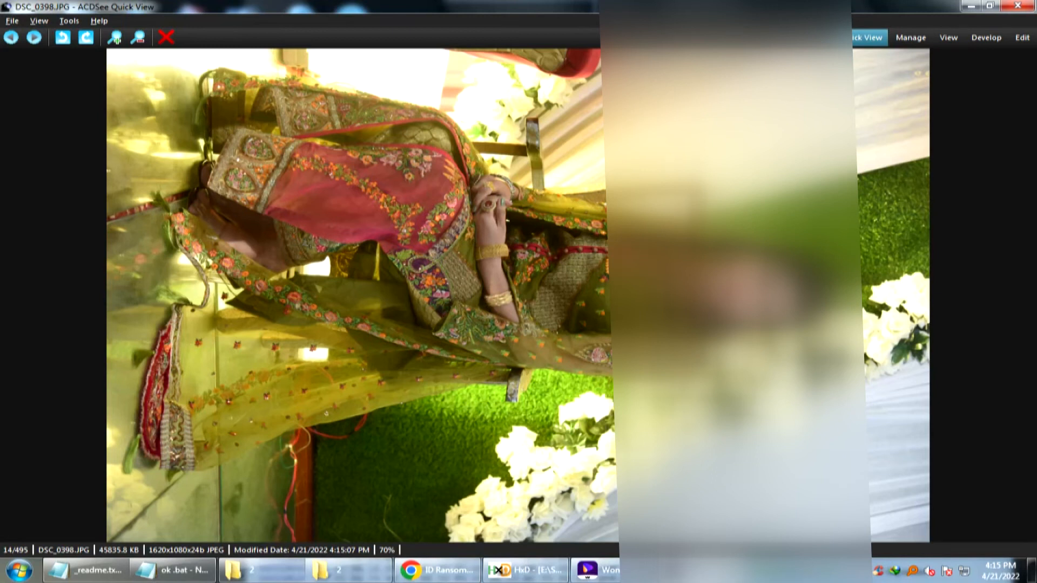
left_click(1015, 6)
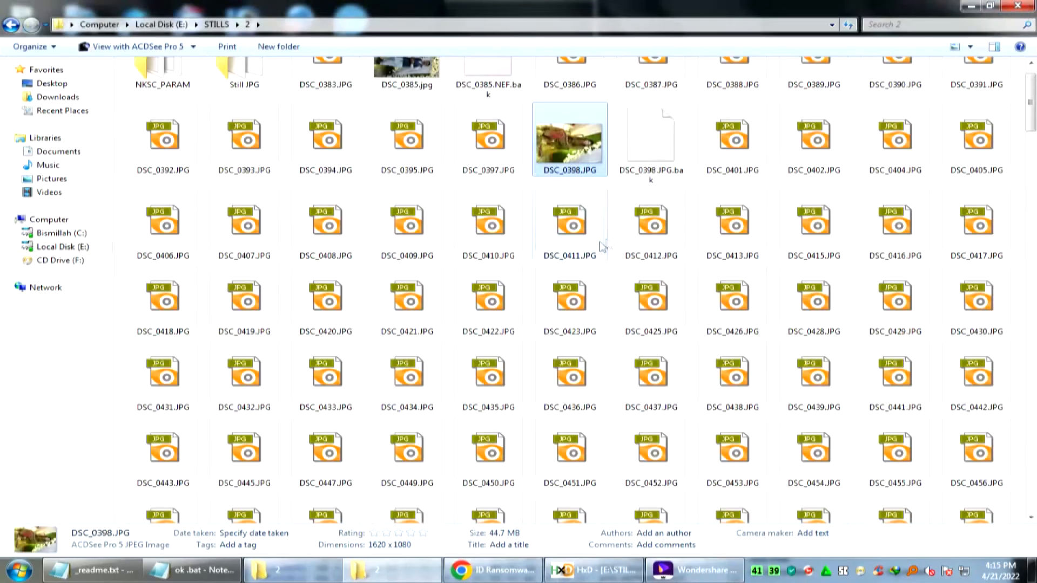
- Switch back to HxD, close DSC_0398.JPG and load DSC_0407.JPG from the photo folder
left_click(583, 571)
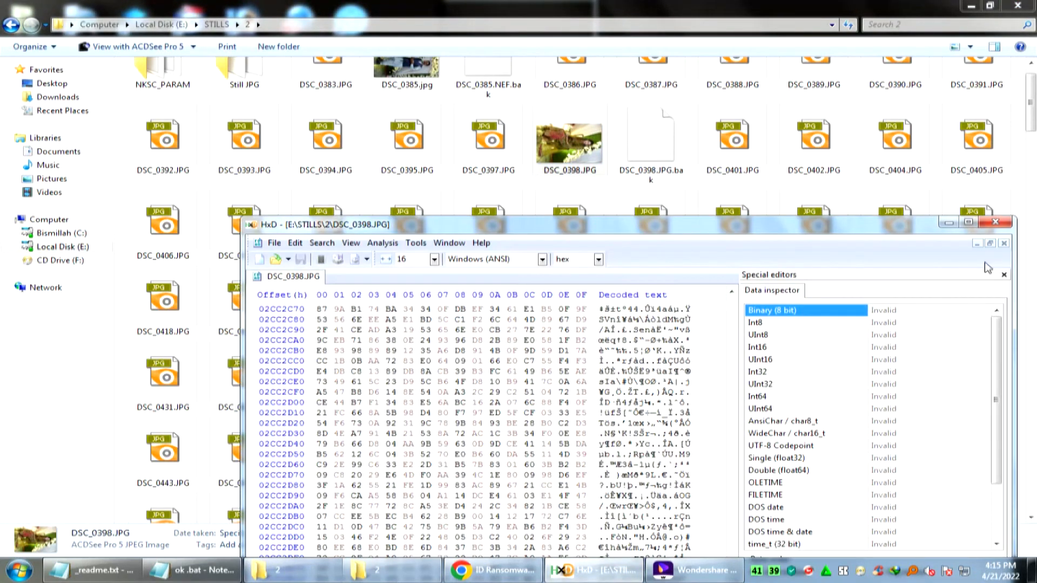
left_click(1004, 245)
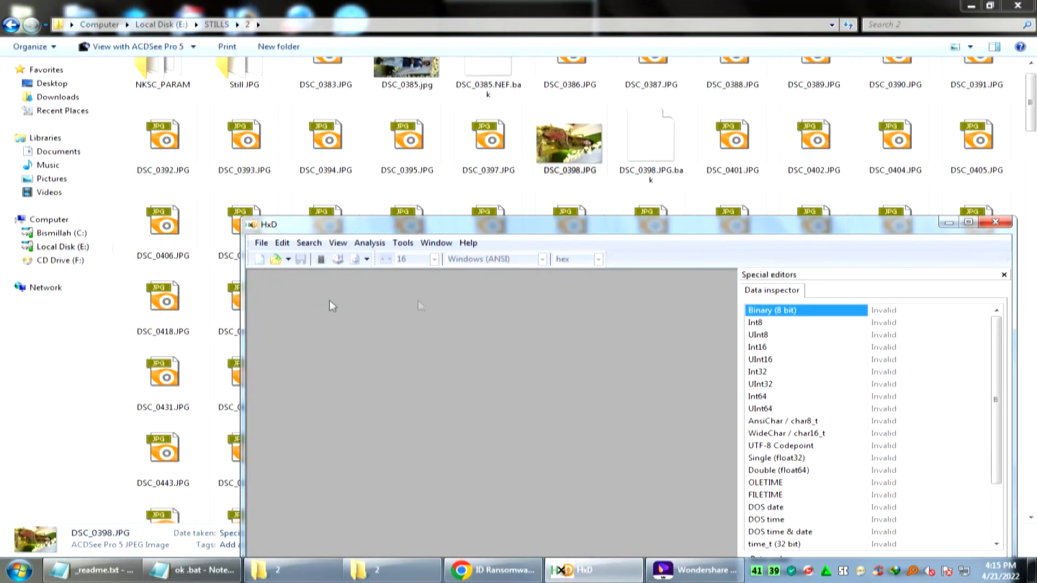
left_click_drag(231, 217, 395, 314)
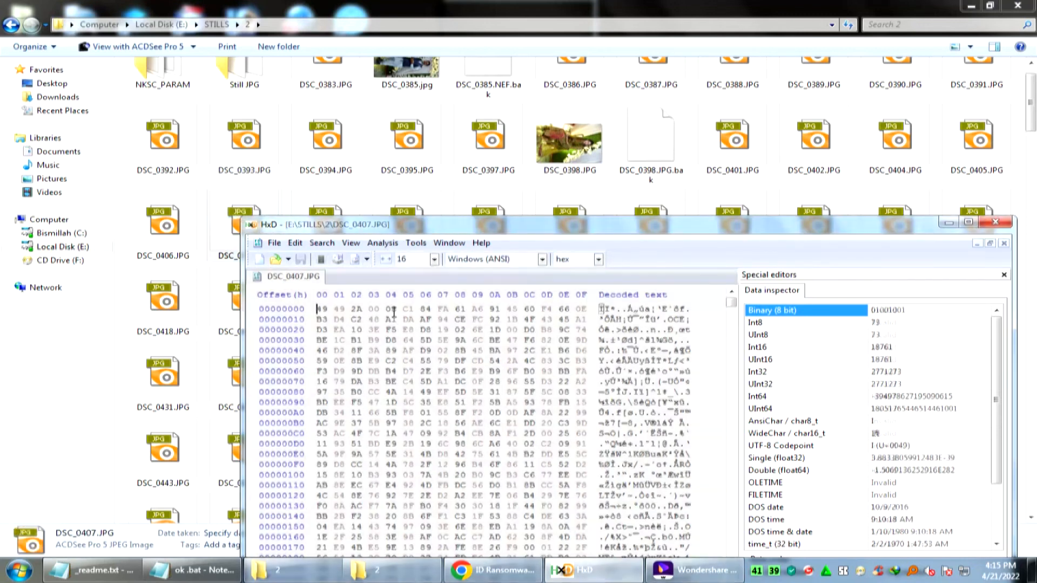
- Search DSC_0407.JPG forward for the hex values FF D8 FF
left_click(323, 243)
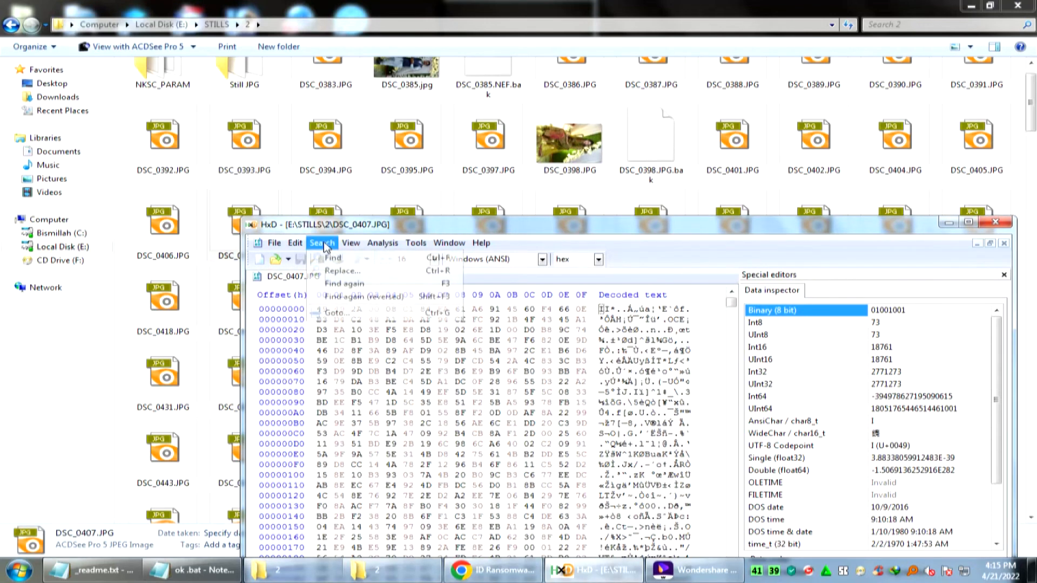
left_click(334, 264)
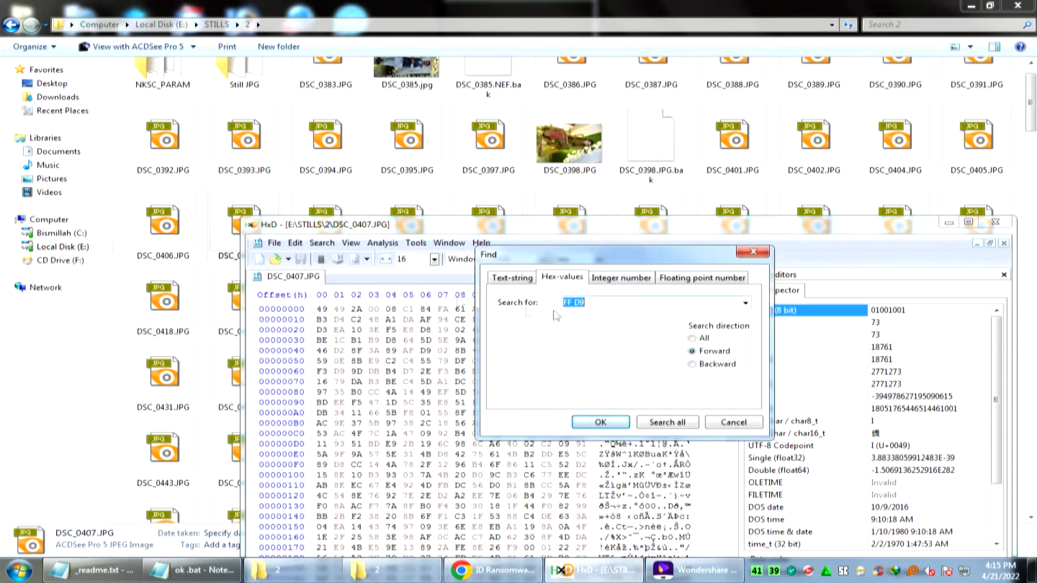
left_click(746, 305)
left_click(599, 326)
left_click(600, 423)
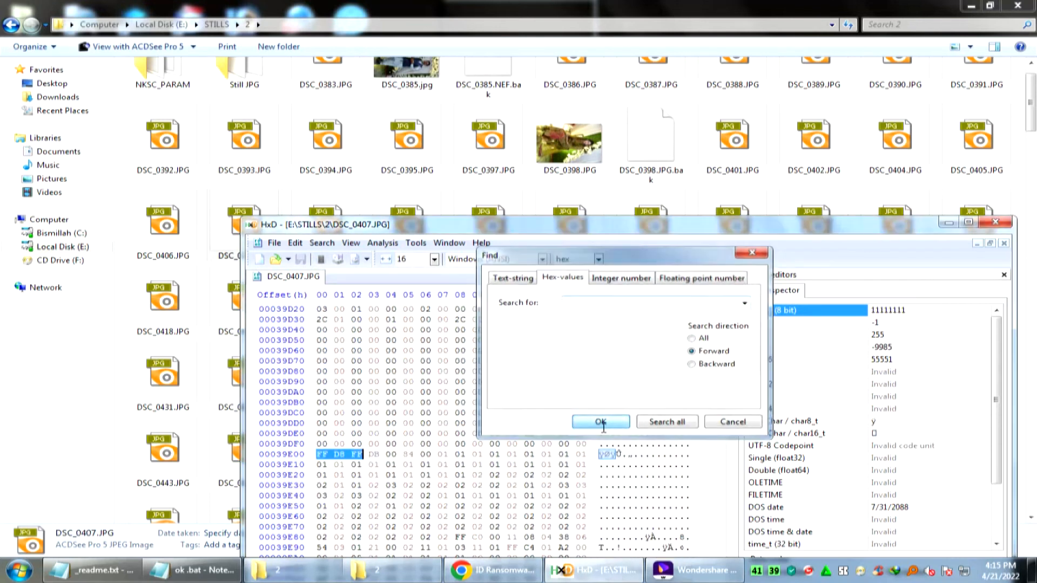
- Copy the start offset of the found FF D8 FF bytes in DSC_0407.JPG from the block selection settings and close them
right_click(350, 455)
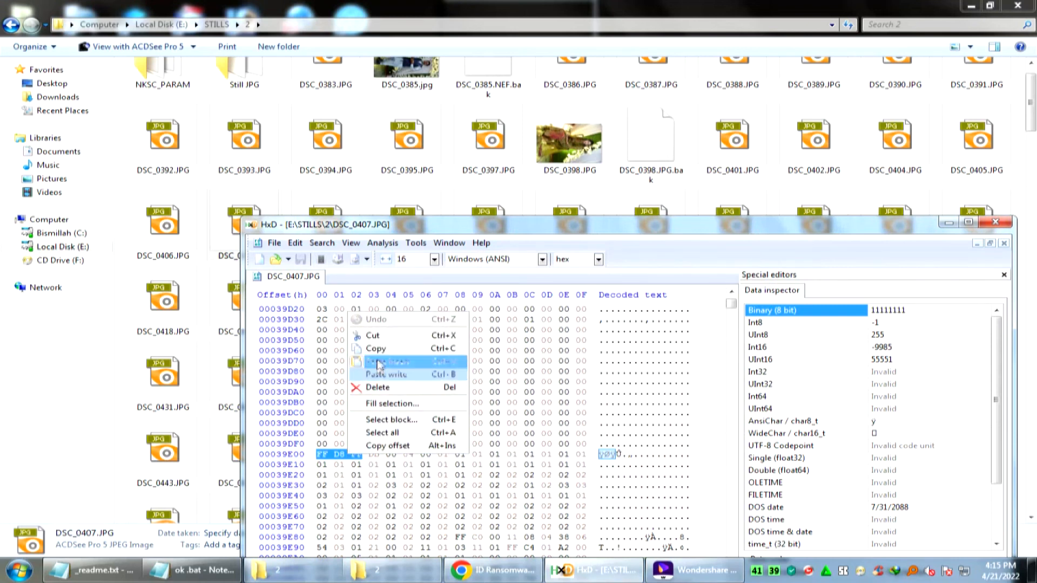
left_click(380, 421)
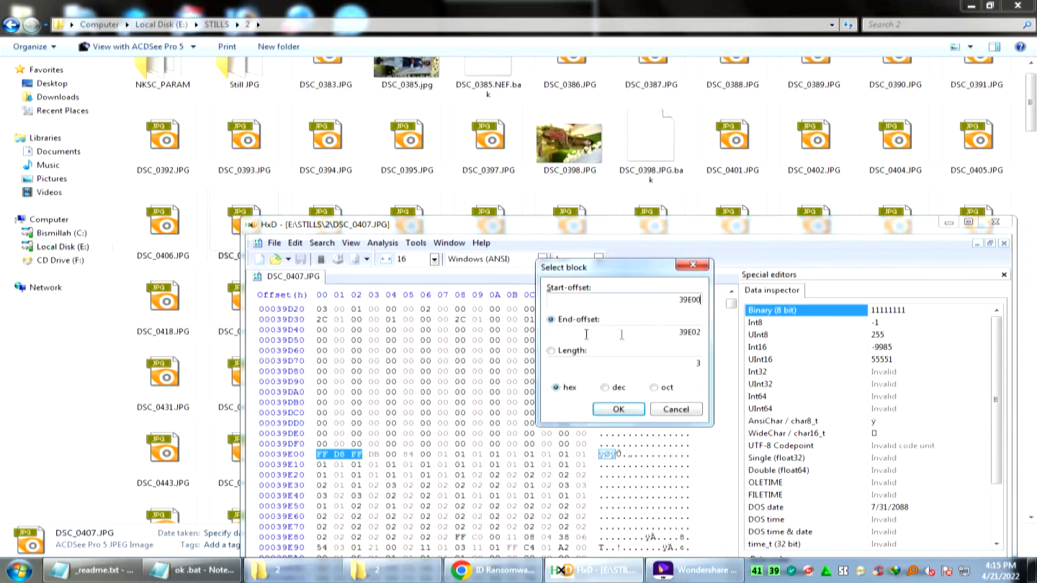
double_click(682, 300)
right_click(688, 301)
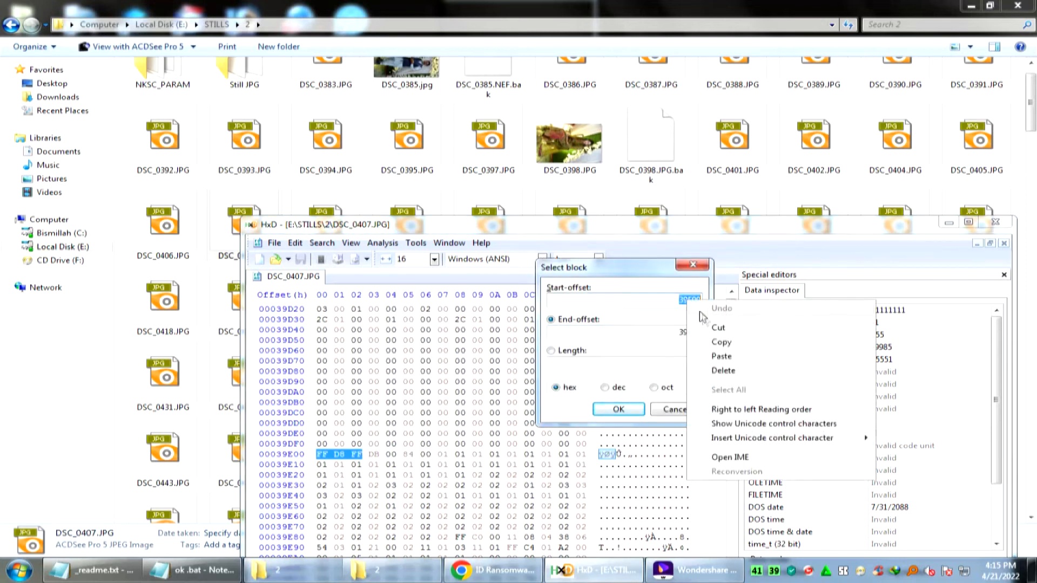
left_click(720, 342)
left_click(618, 409)
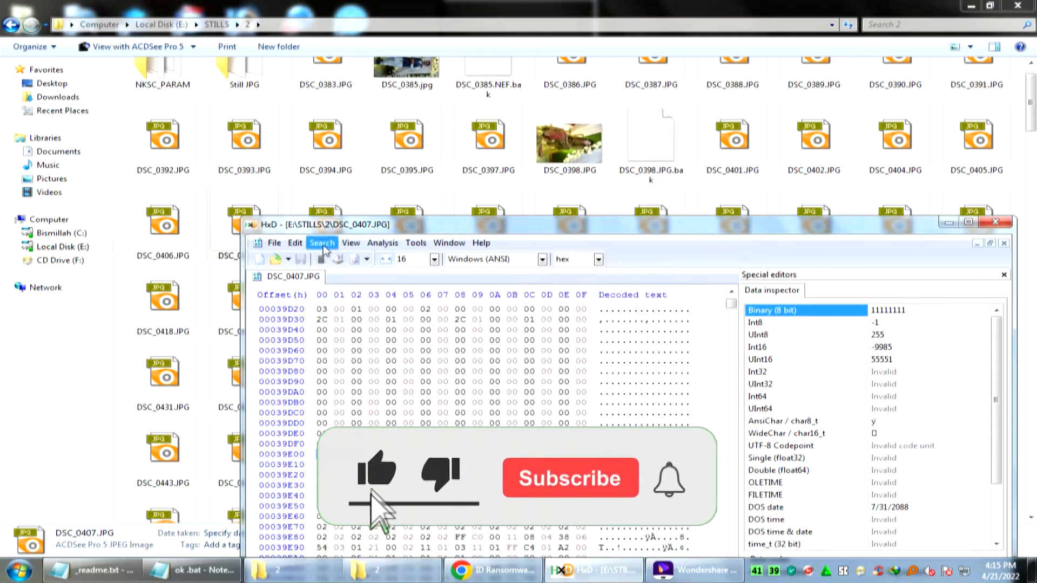
- Search DSC_0407.JPG forward from the JPEG start marker for the hex values FF D9
left_click(322, 242)
left_click(335, 271)
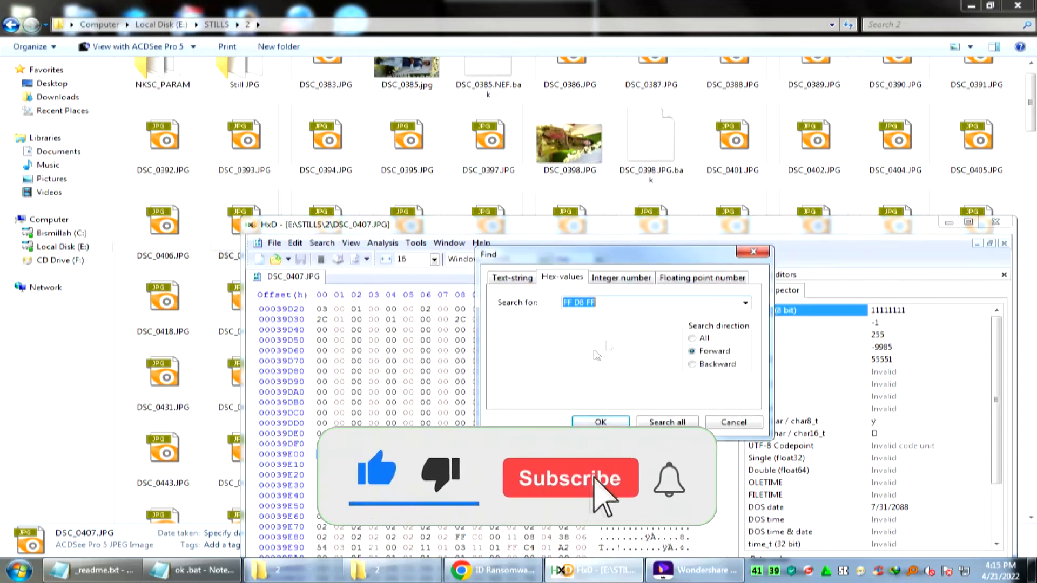
left_click(746, 302)
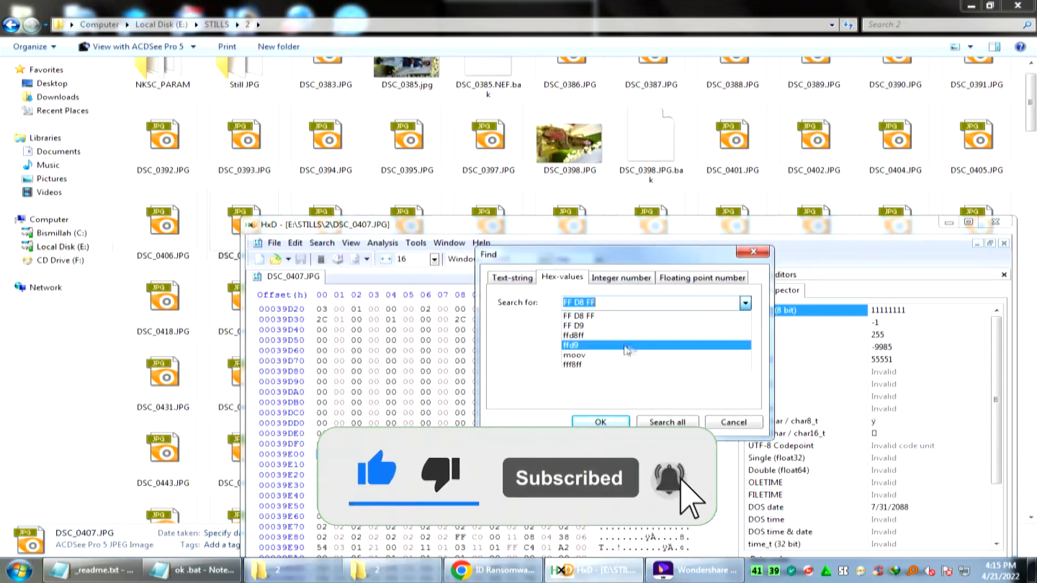
left_click(590, 327)
left_click(601, 422)
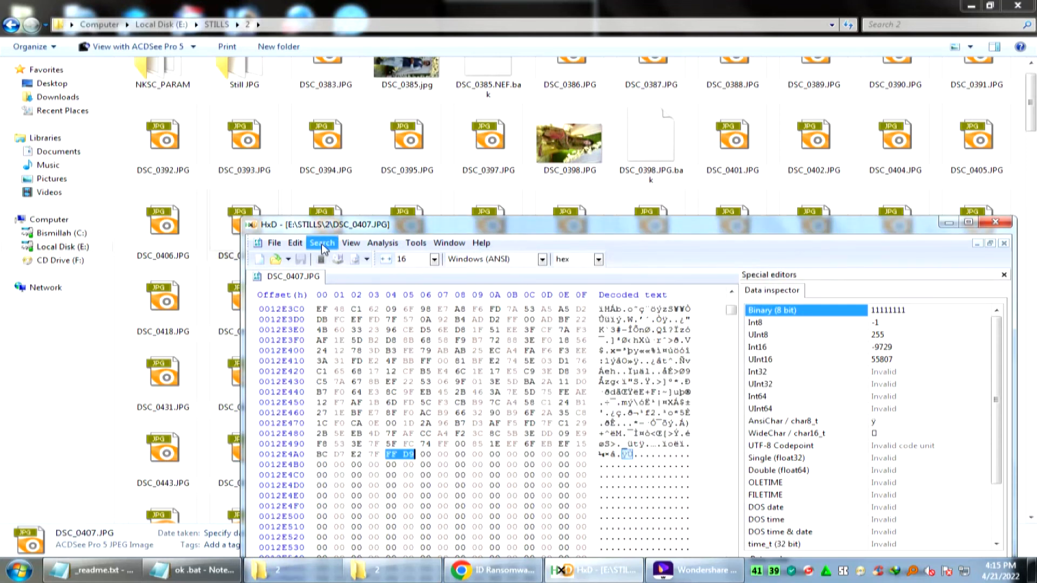
- Repeat the FF D9 search through DSC_0407.JPG until the last occurrence is selected, and dismiss the search message
left_click(322, 244)
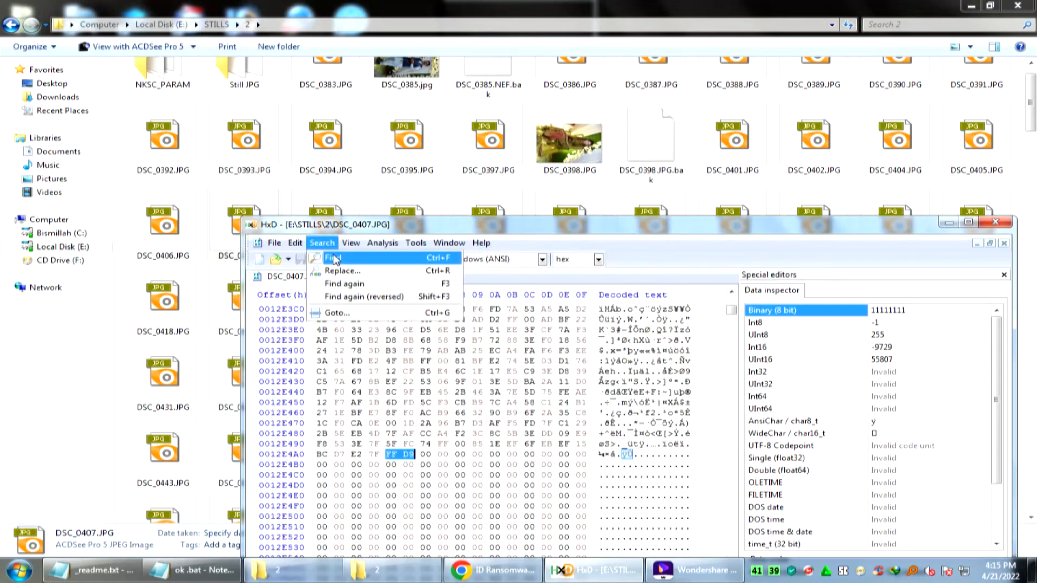
left_click(431, 286)
key("F3")
key("F3")
key("F3")
key("F3")
key("F3")
key("F3")
key("F3")
key("F3")
key("F3")
key("F3")
key("F3")
key("F3")
key("F3")
key("F3")
key("F3")
key("F3")
key("F3")
key("F3")
key("F3")
key("F3")
key("F3")
key("F3")
key("F3")
key("F3")
key("F3")
key("F3")
key("F3")
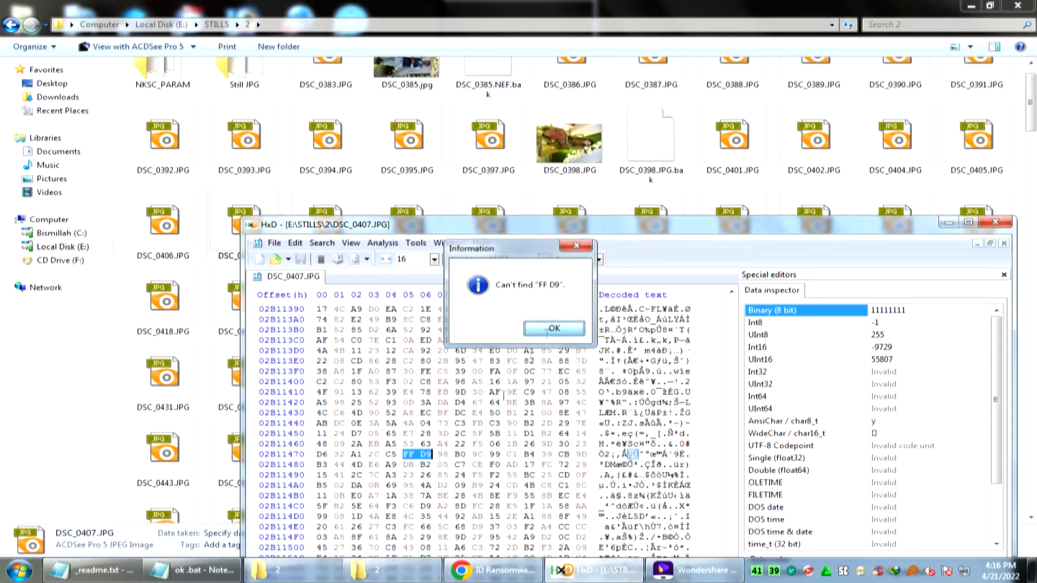
left_click(552, 329)
- Select the block in DSC_0407.JPG from the copied start offset 39E00 through the end of the last FF D9
right_click(423, 455)
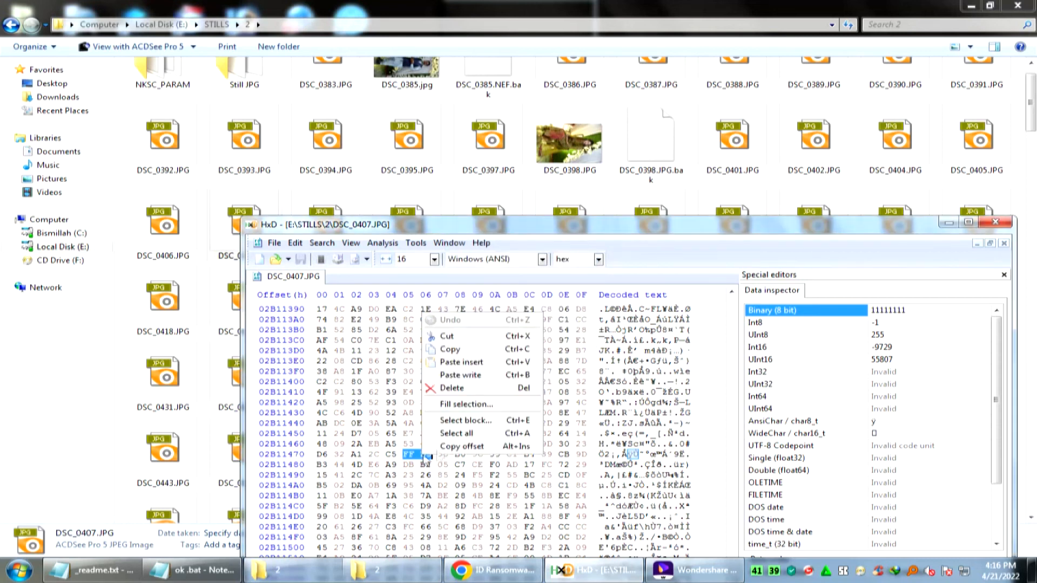
left_click(462, 419)
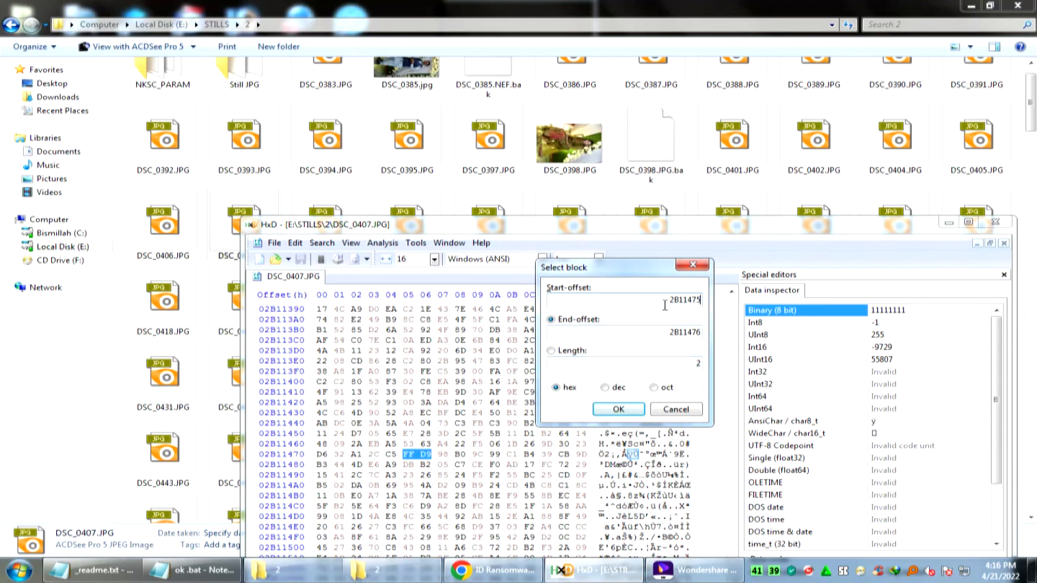
left_click_drag(691, 302, 705, 312)
right_click(691, 305)
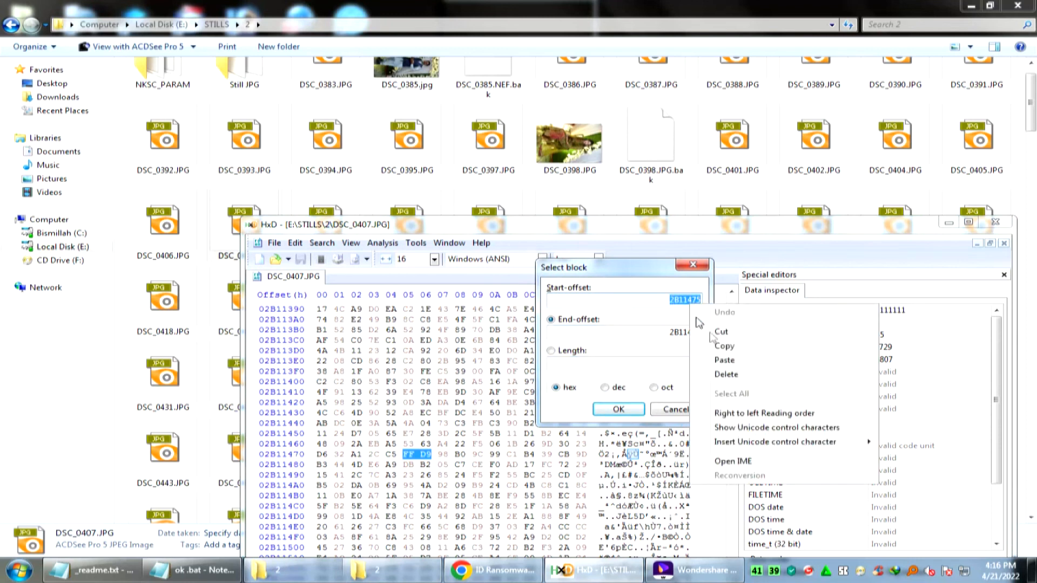
left_click(723, 360)
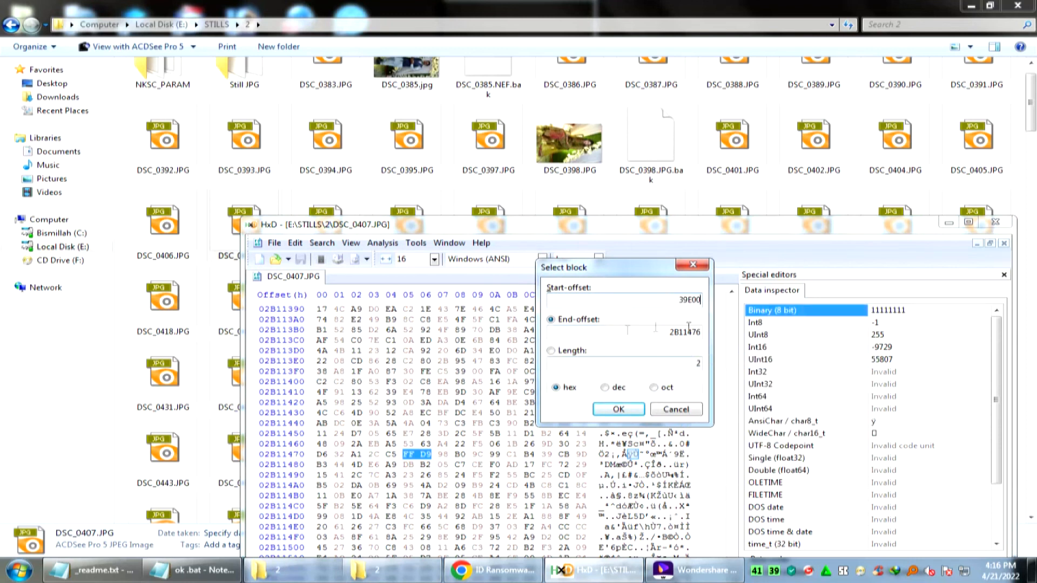
left_click(620, 410)
- Move the hex editor window clear of the DSC_0407.JPG thumbnail and copy the selected JPEG block
left_click_drag(504, 234, 635, 221)
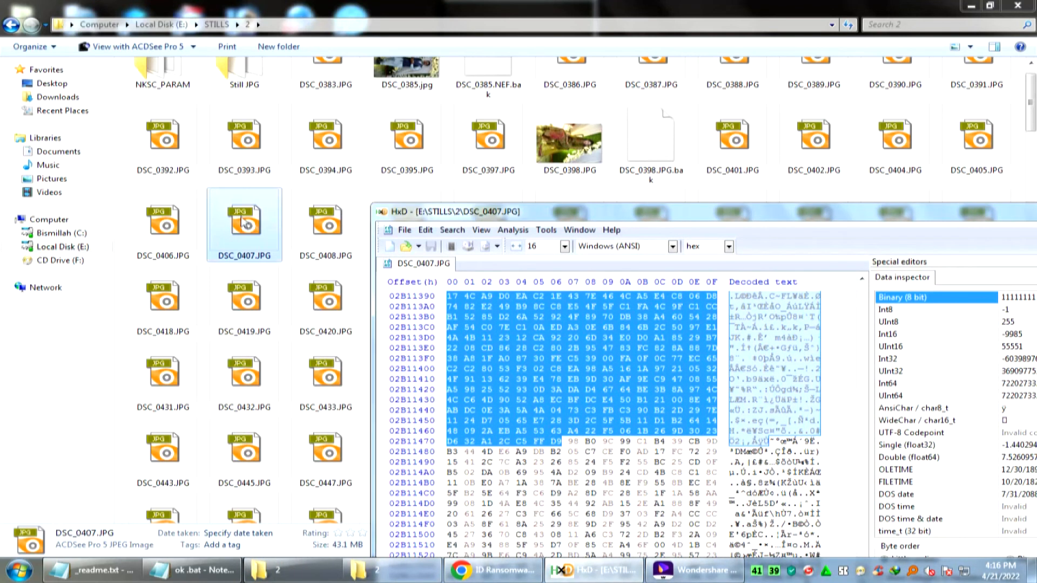
right_click(504, 360)
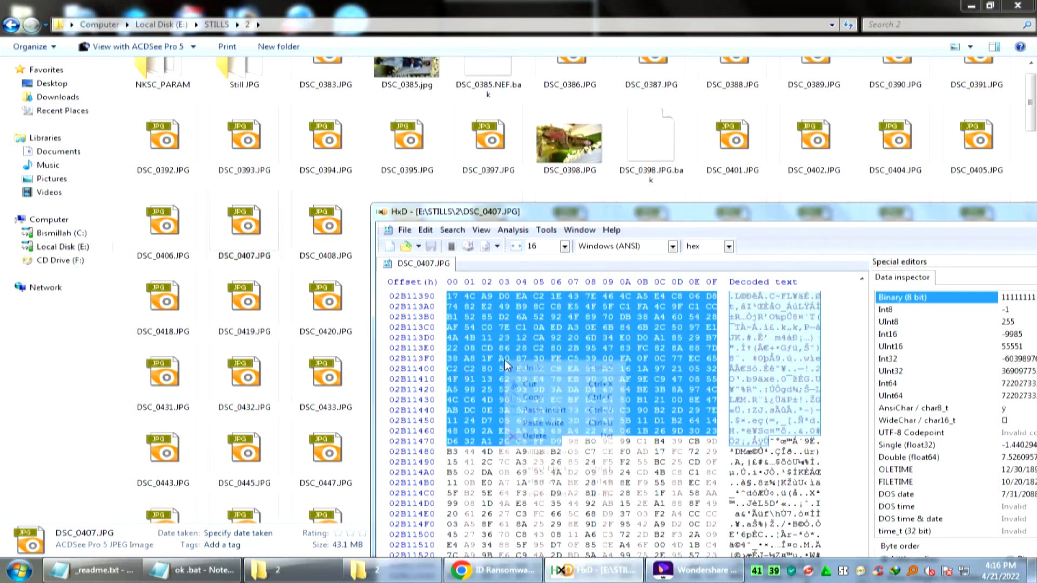
left_click(524, 399)
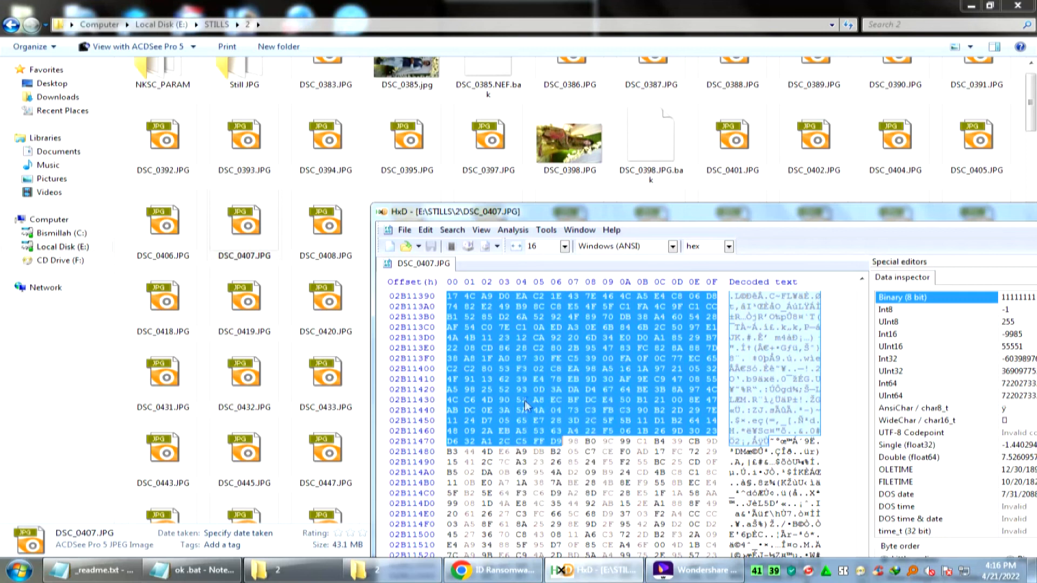
- Select the entire contents of DSC_0407.JPG and delete all the bytes
right_click(517, 357)
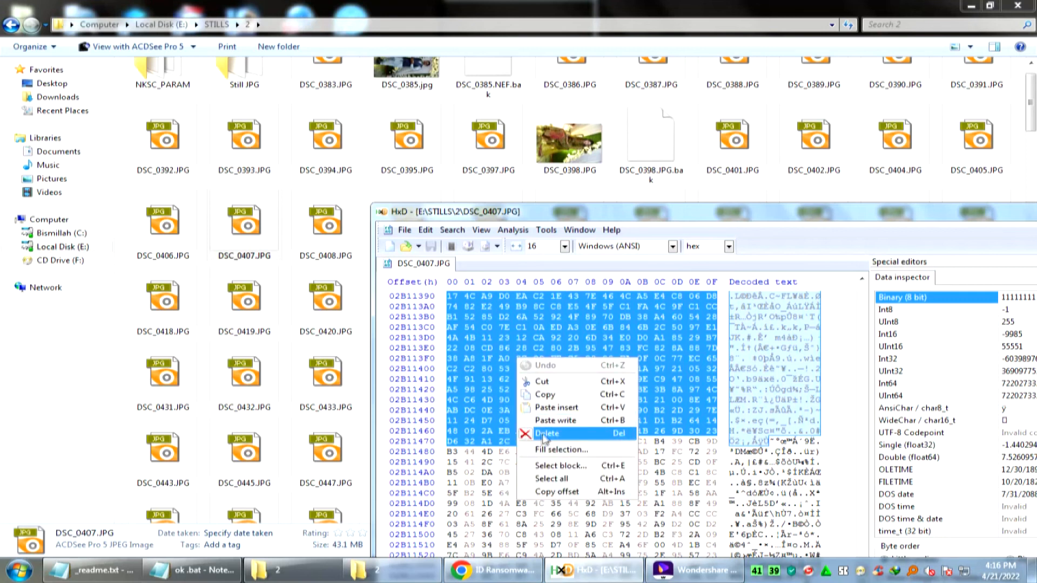
left_click(564, 479)
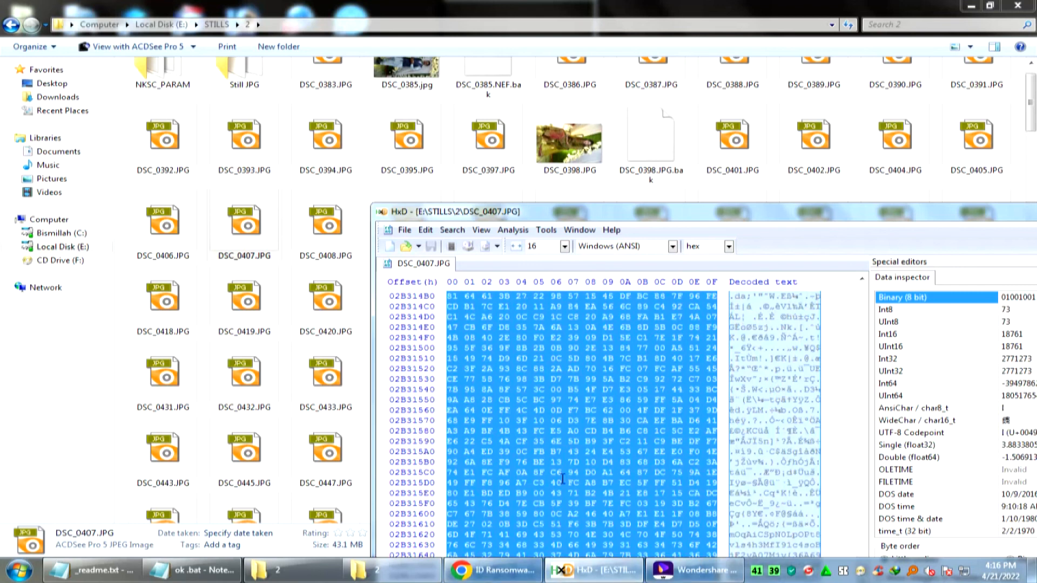
right_click(586, 337)
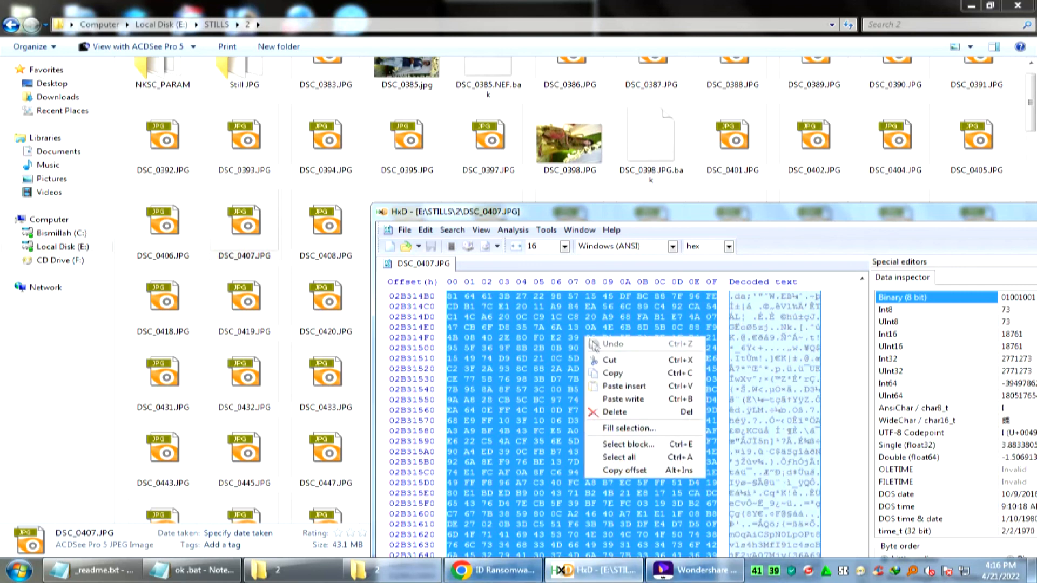
left_click(593, 413)
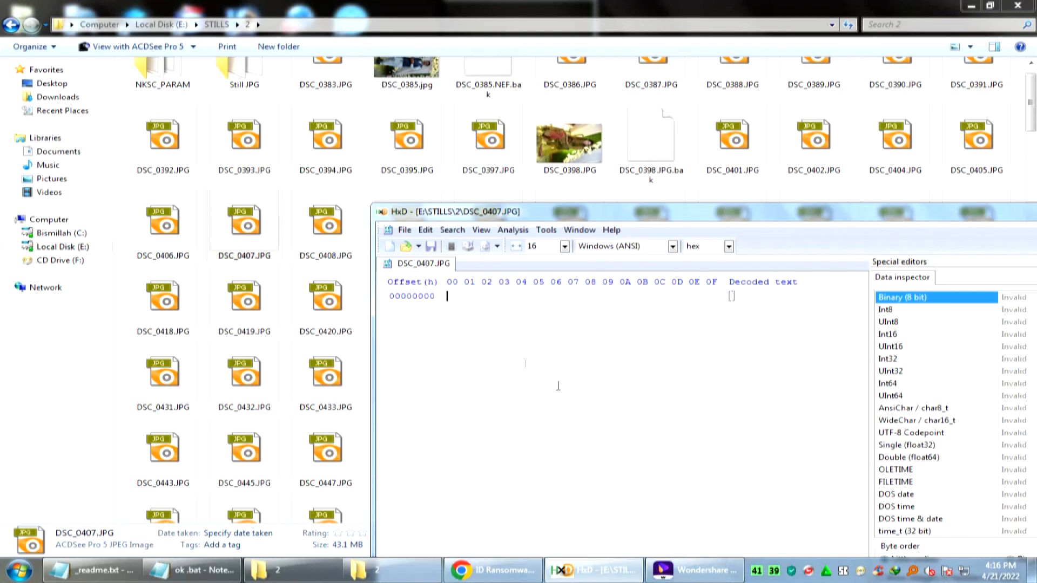
- Paste-insert the copied JPEG data into the emptied DSC_0407.JPG and save the file
left_click(426, 230)
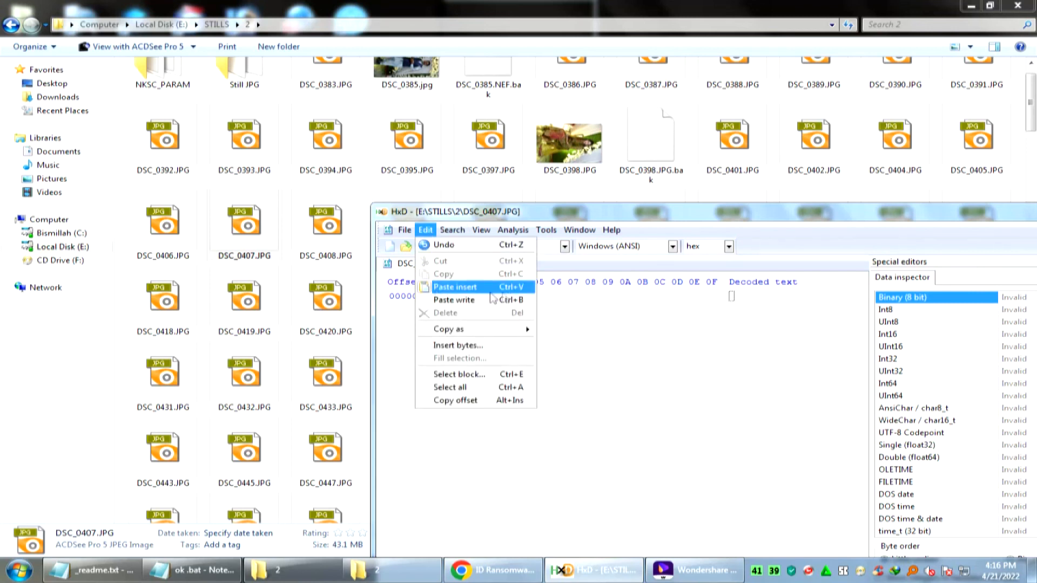
right_click(631, 373)
right_click(631, 372)
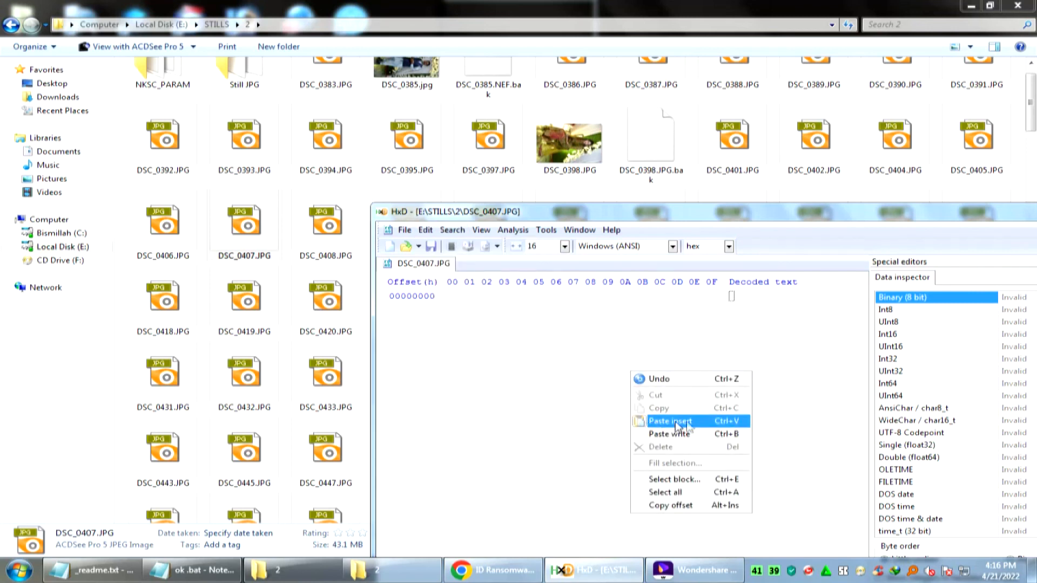
left_click(725, 425)
left_click(405, 229)
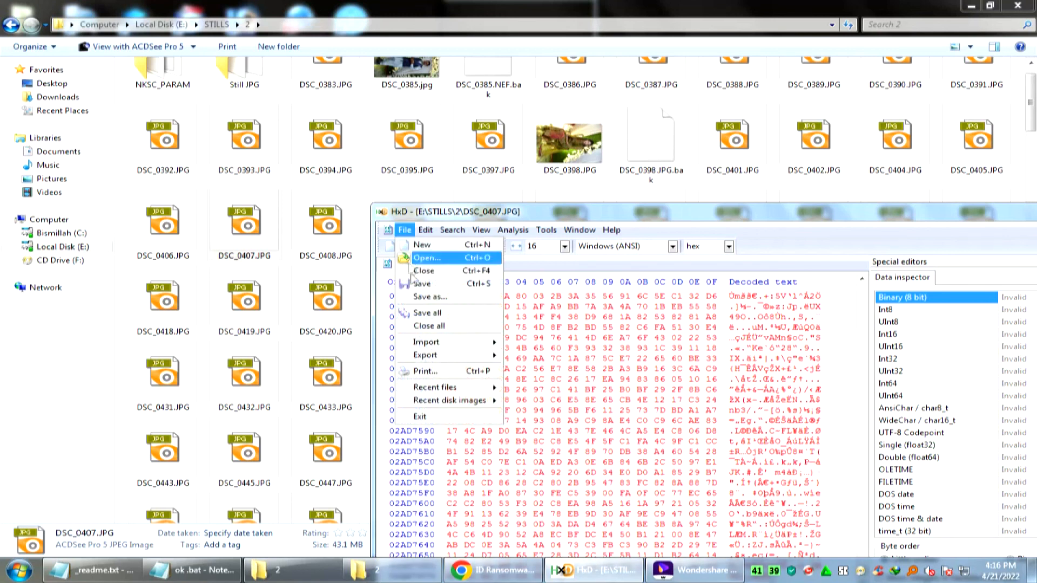
left_click(466, 286)
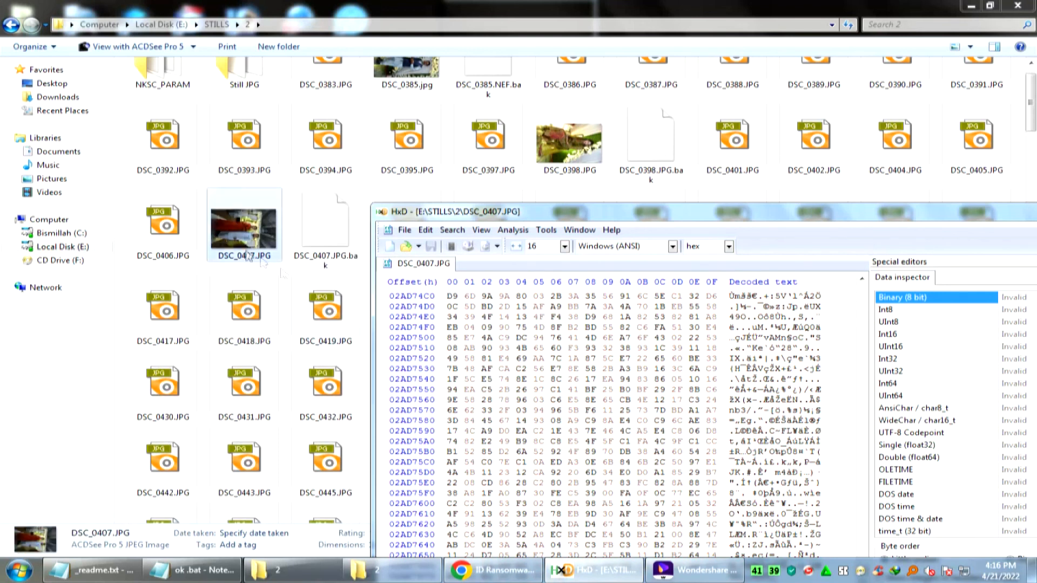
- Open DSC_0407.JPG from the folder in the ACDSee image viewer to check the recovered photo
double_click(241, 235)
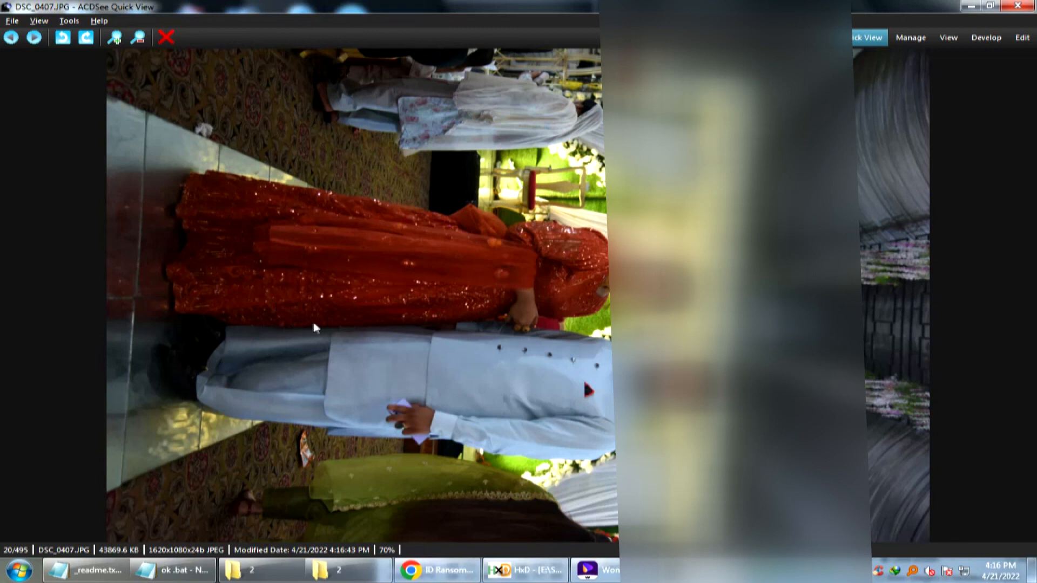
scroll(325, 326, "down", 1)
scroll(325, 327, "up", 1)
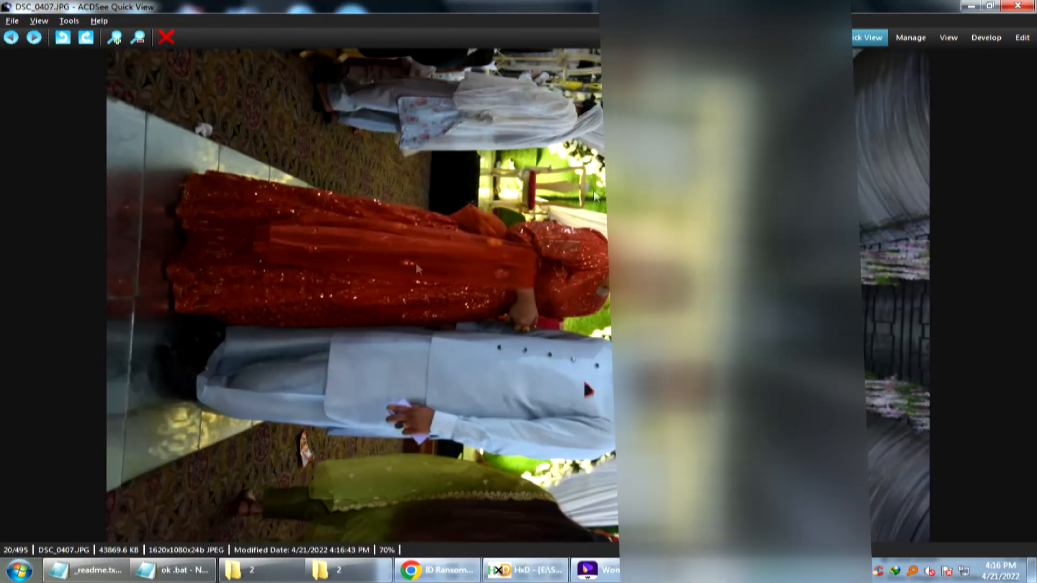